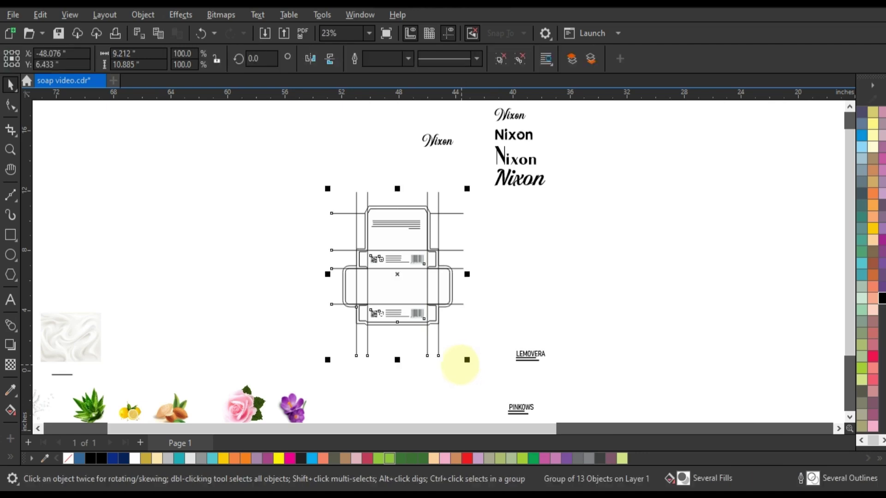
# Preview the box dieline full screen and zoom around the ingredient and marble images.
pyautogui.hotkey('shift', 'F2')
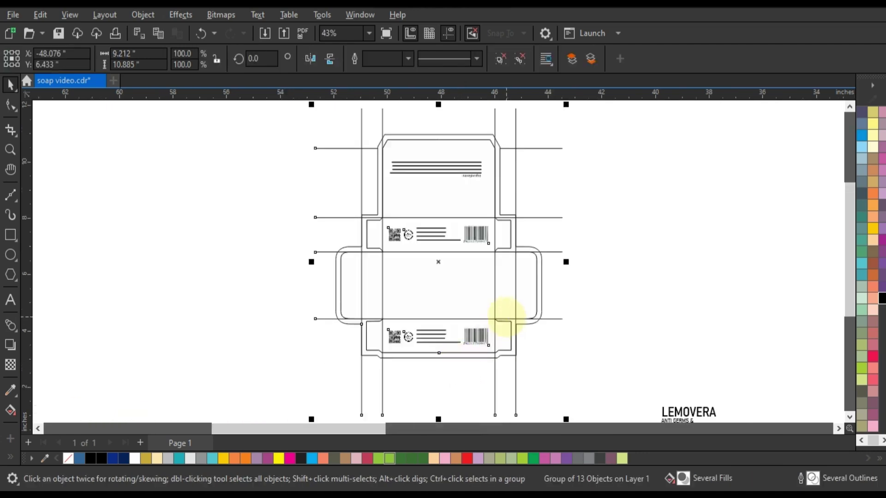
pyautogui.press('F9')
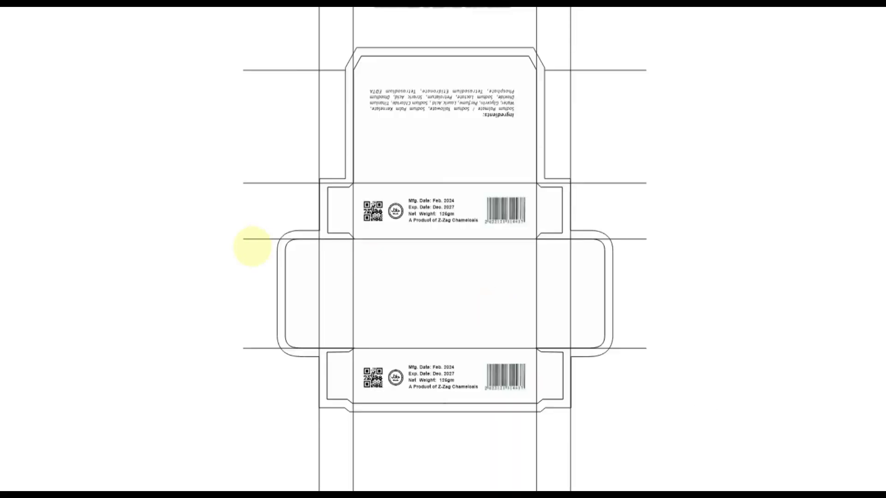
pyautogui.click(252, 245)
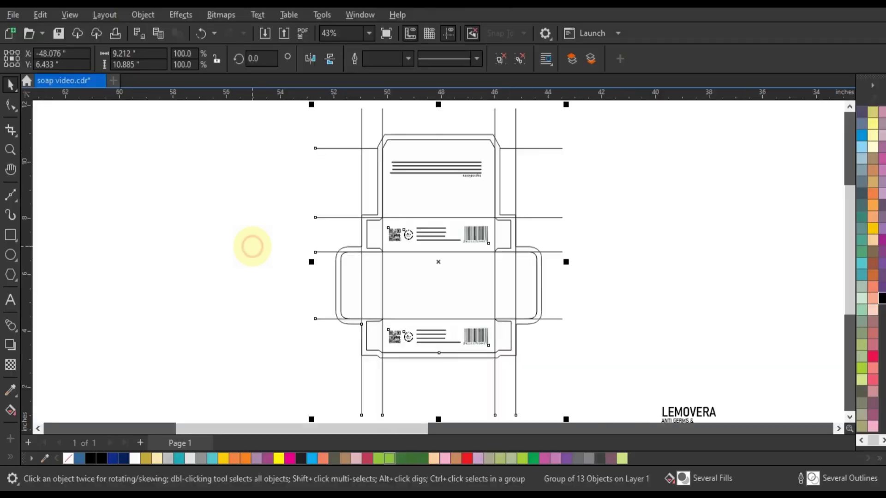
pyautogui.click(10, 149)
pyautogui.rightClick(296, 181)
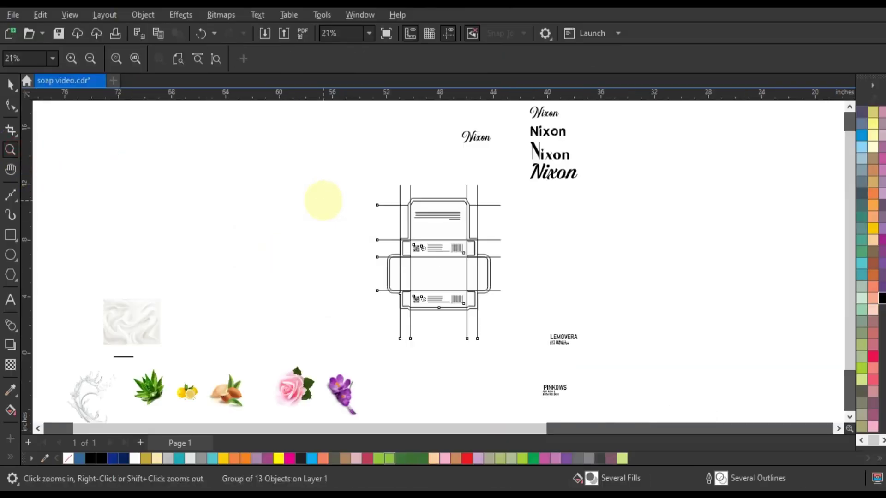
pyautogui.scroll(-2, 91, 404)
pyautogui.moveTo(372, 317); pyautogui.dragTo(66, 396)
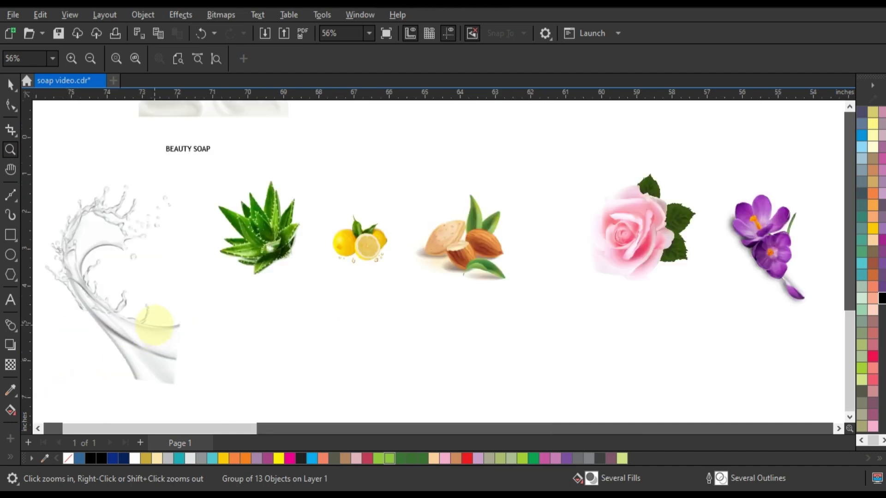
pyautogui.rightClick(154, 325)
pyautogui.moveTo(91, 237); pyautogui.dragTo(181, 317)
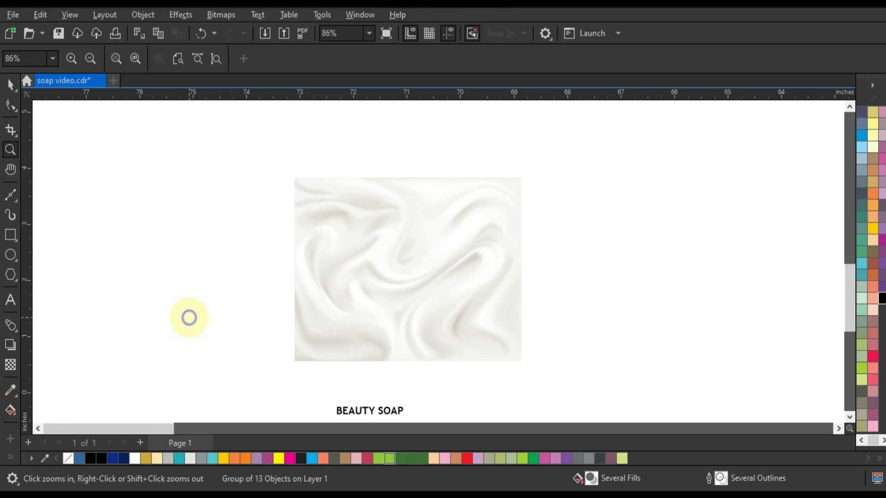
pyautogui.rightClick(189, 317)
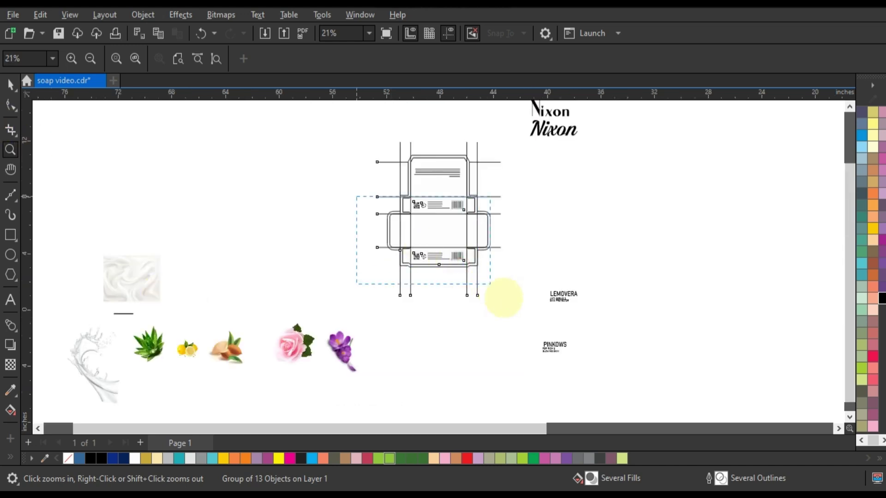
# Zoom back to the box dieline and select the whole dieline group.
pyautogui.moveTo(503, 297); pyautogui.dragTo(502, 297)
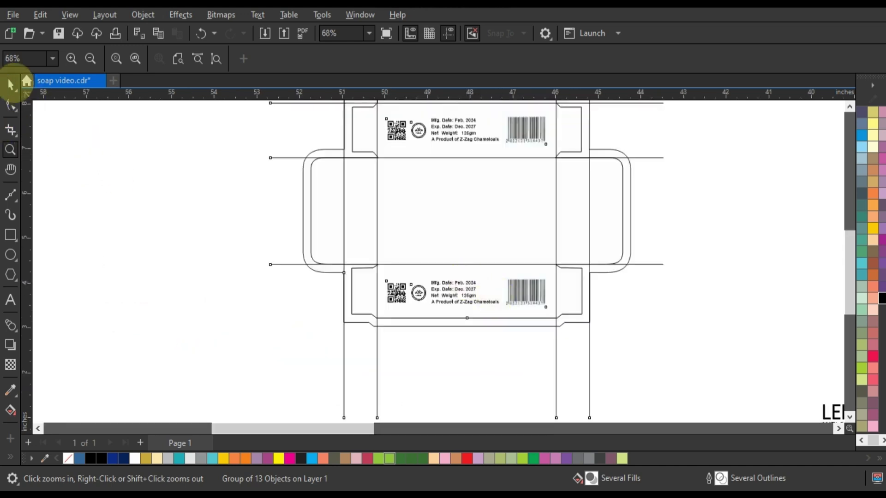
pyautogui.click(10, 84)
pyautogui.click(173, 216)
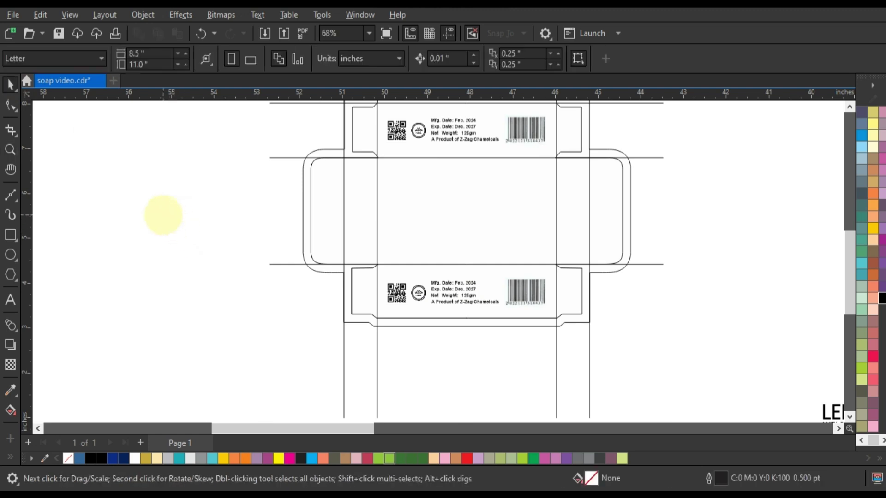
pyautogui.scroll(-2, 283, 197)
pyautogui.scroll(-1, 387, 308)
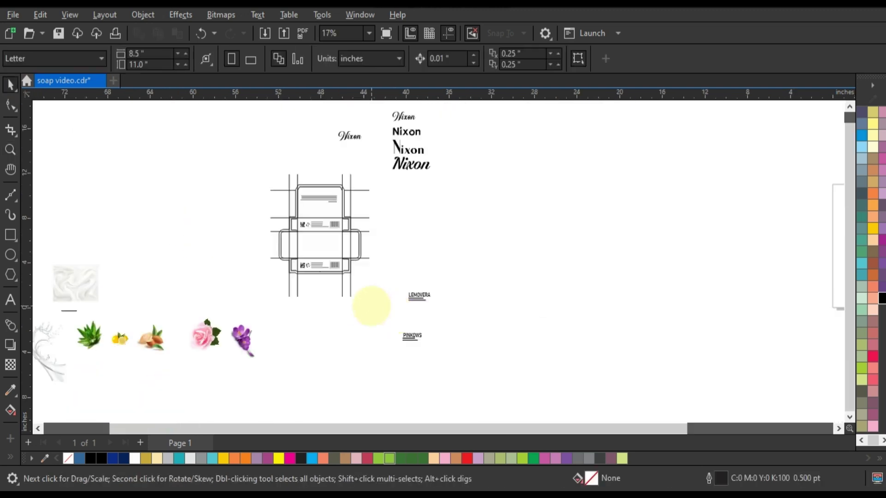
pyautogui.moveTo(372, 305); pyautogui.dragTo(243, 164)
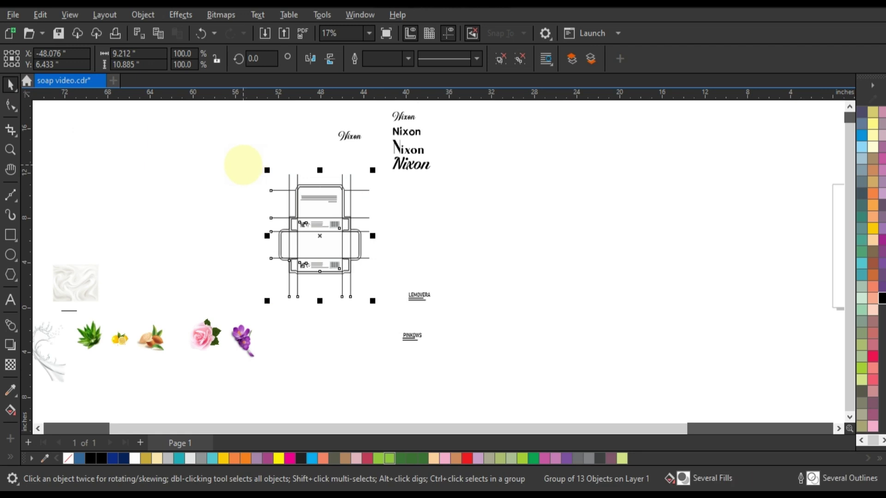
# Move the marble texture image to the right of the dieline.
pyautogui.click(226, 197)
pyautogui.click(84, 278)
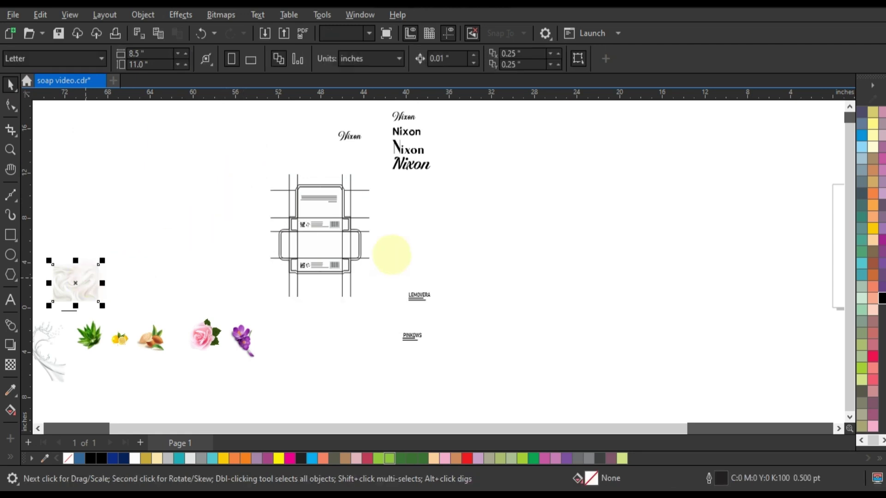
pyautogui.moveTo(72, 285); pyautogui.dragTo(416, 235)
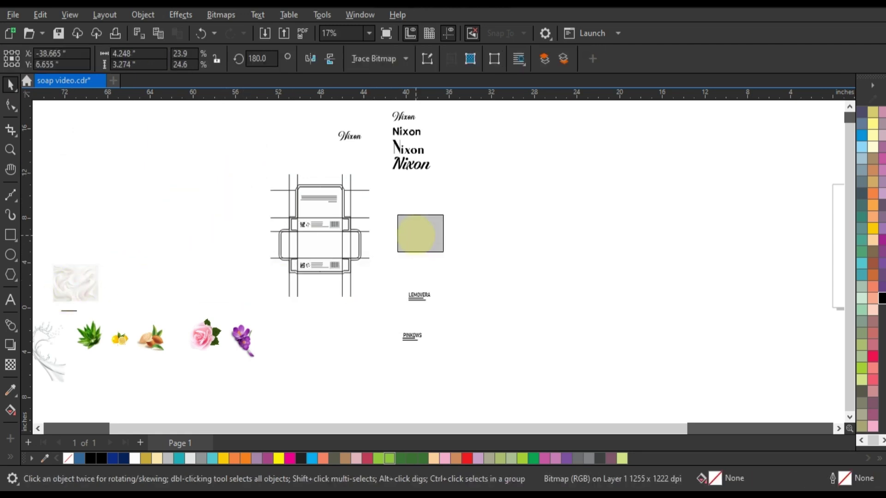
pyautogui.click(10, 149)
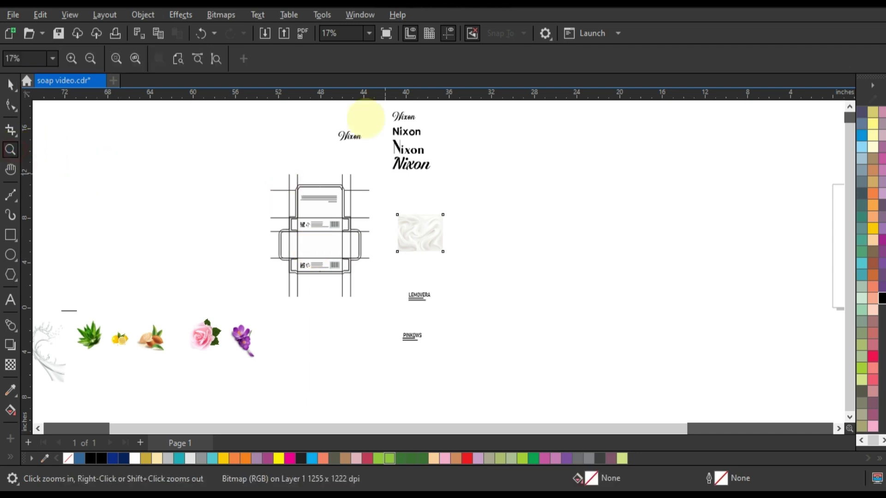
pyautogui.moveTo(330, 108); pyautogui.dragTo(467, 179)
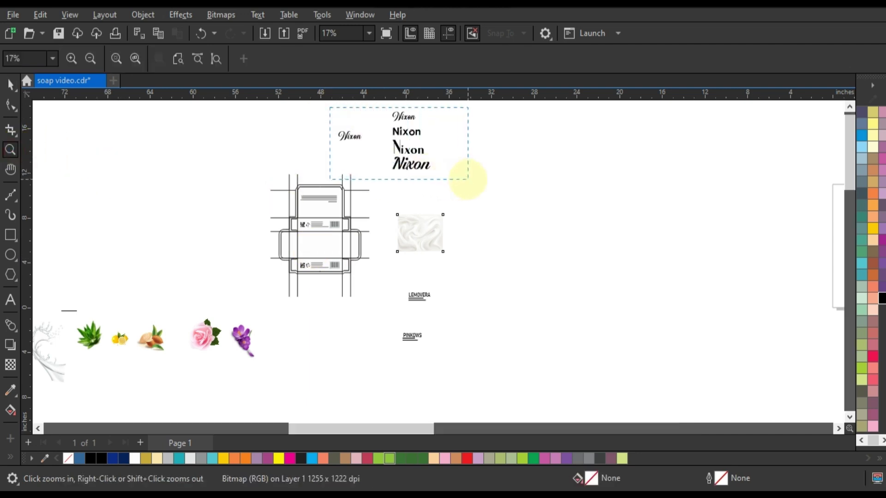
pyautogui.click(10, 84)
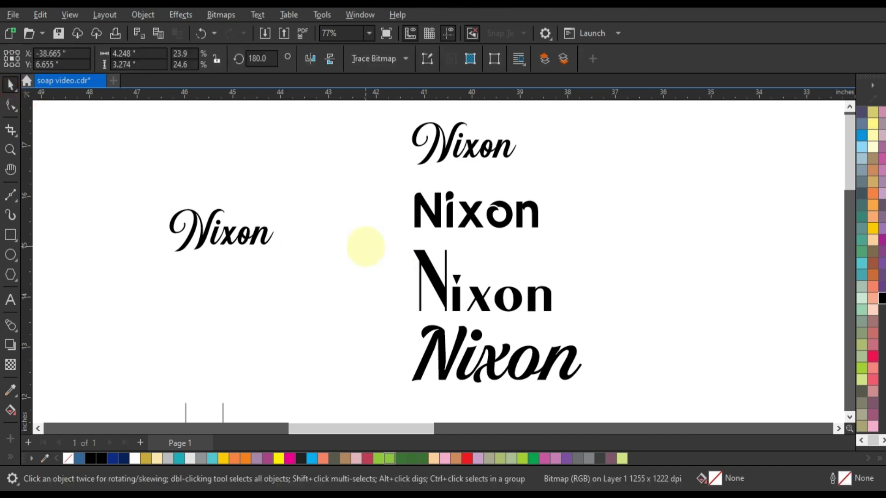
# Place the bold Nixon wordmark on the marble image, with the script Nixon beneath the top one.
pyautogui.moveTo(365, 175); pyautogui.dragTo(547, 239)
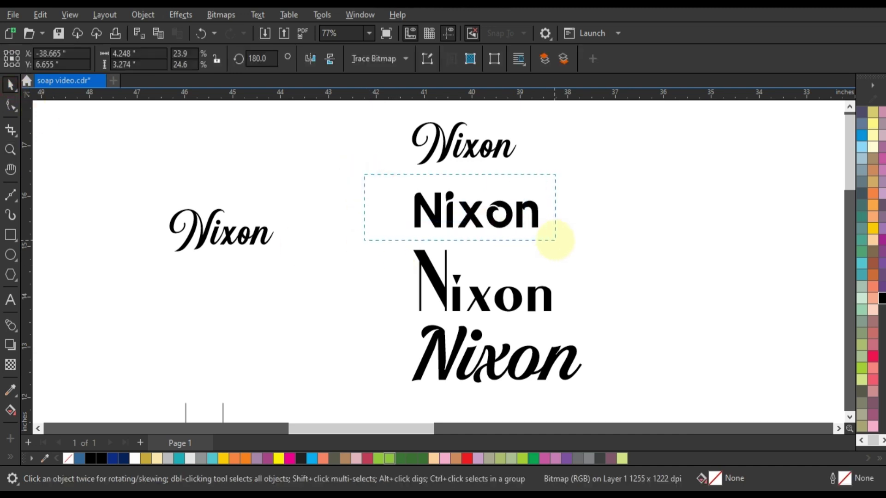
pyautogui.moveTo(490, 213); pyautogui.dragTo(223, 346)
pyautogui.moveTo(208, 228); pyautogui.dragTo(213, 228)
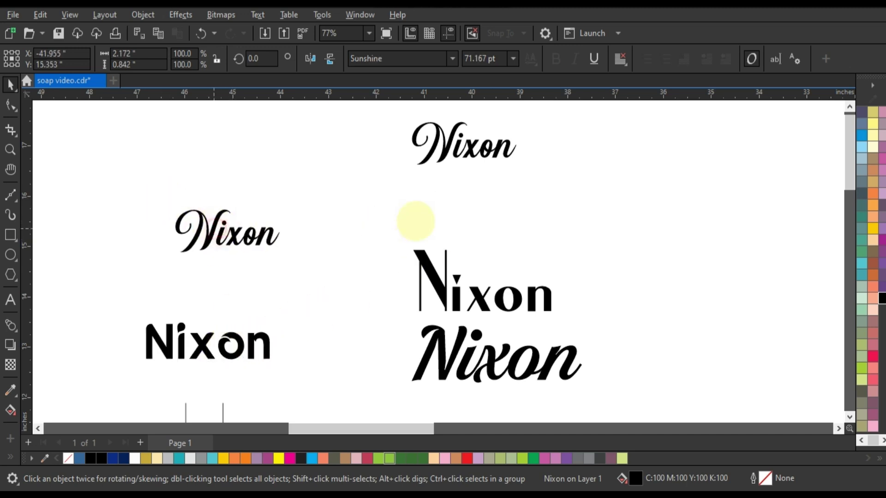
pyautogui.moveTo(415, 221); pyautogui.dragTo(459, 205)
pyautogui.click(10, 149)
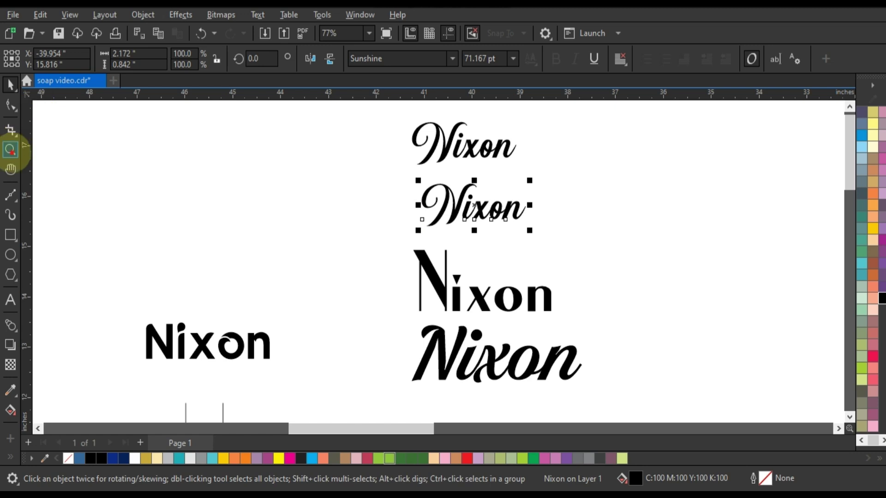
pyautogui.scroll(-5, 389, 211)
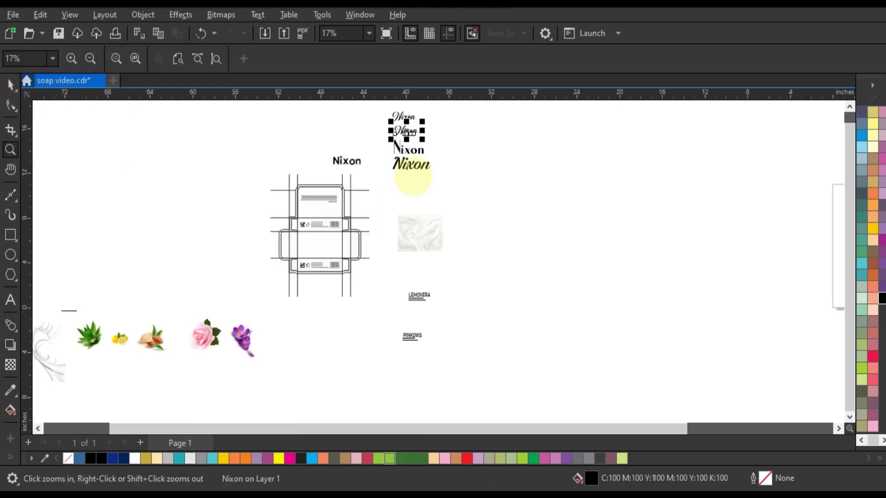
pyautogui.press('space')
pyautogui.moveTo(354, 162)
pyautogui.mouseDown()
pyautogui.moveTo(444, 214)
pyautogui.moveTo(462, 236)
pyautogui.mouseUp()
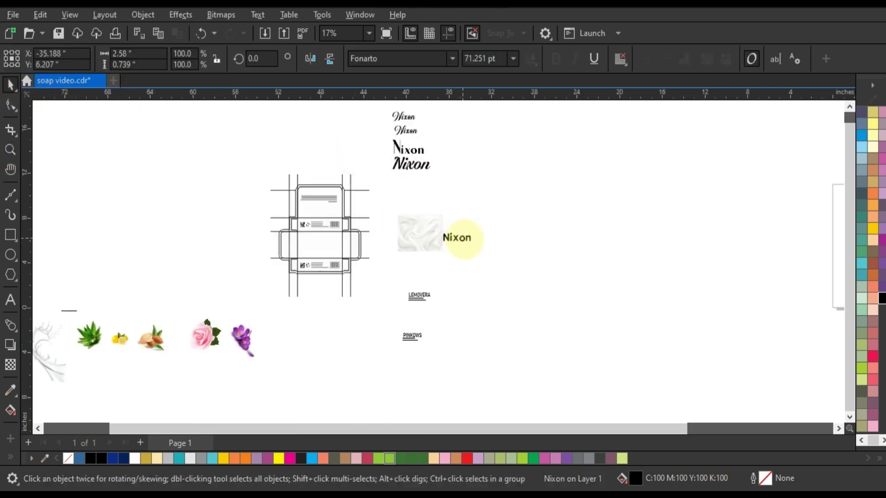
pyautogui.click(465, 238)
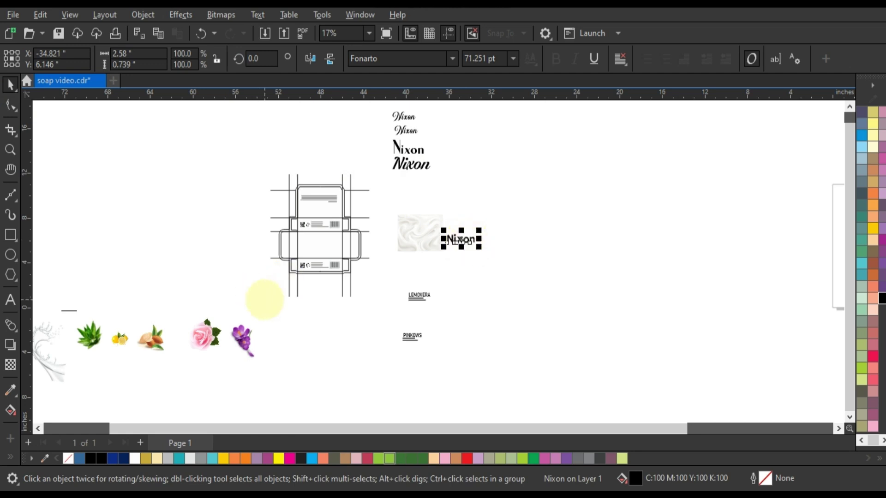
pyautogui.click(216, 313)
# Line up the rose and milk splash right of Nixon, and BEAUTY SOAP below the name.
pyautogui.click(205, 330)
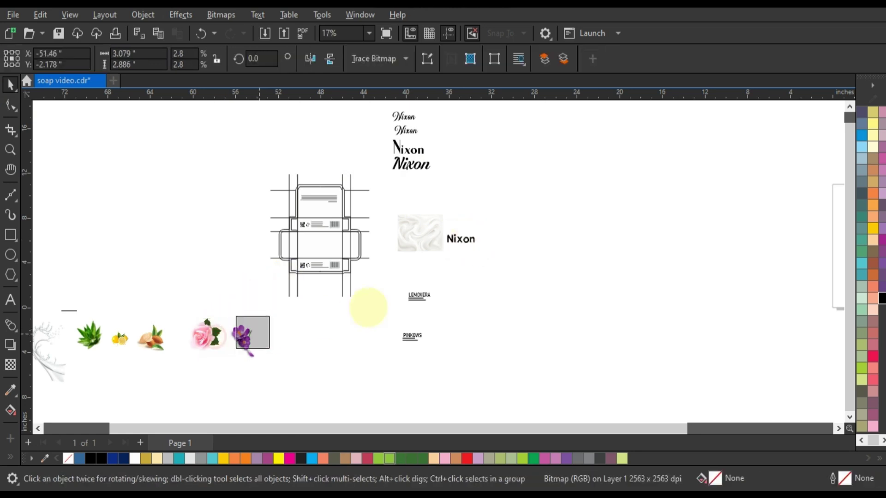
pyautogui.moveTo(368, 307); pyautogui.dragTo(498, 235)
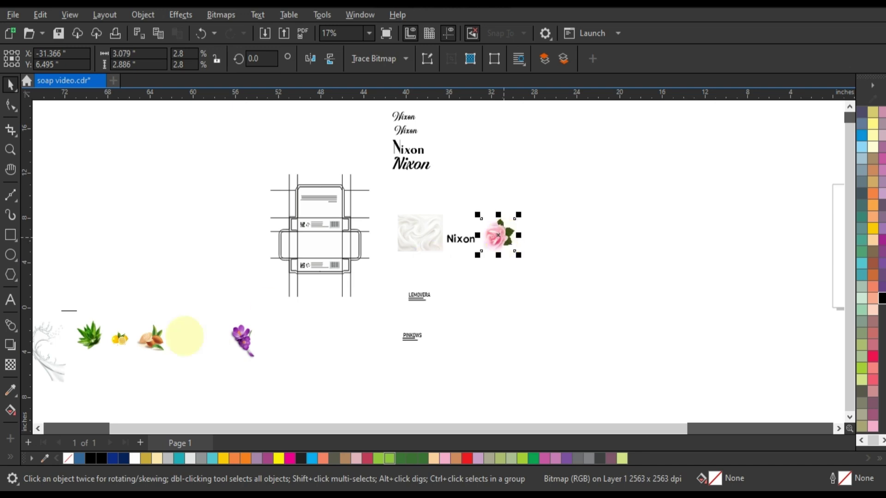
pyautogui.moveTo(52, 362)
pyautogui.mouseDown()
pyautogui.moveTo(320, 345)
pyautogui.moveTo(544, 248)
pyautogui.mouseUp()
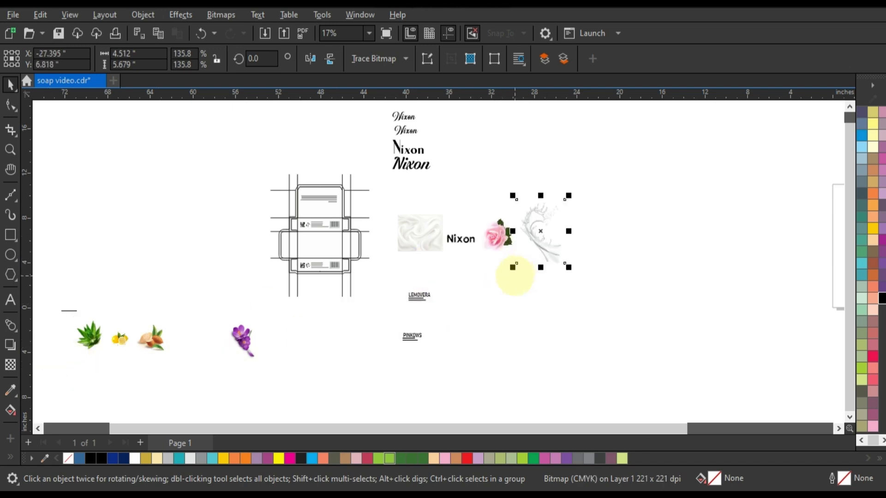
pyautogui.click(514, 276)
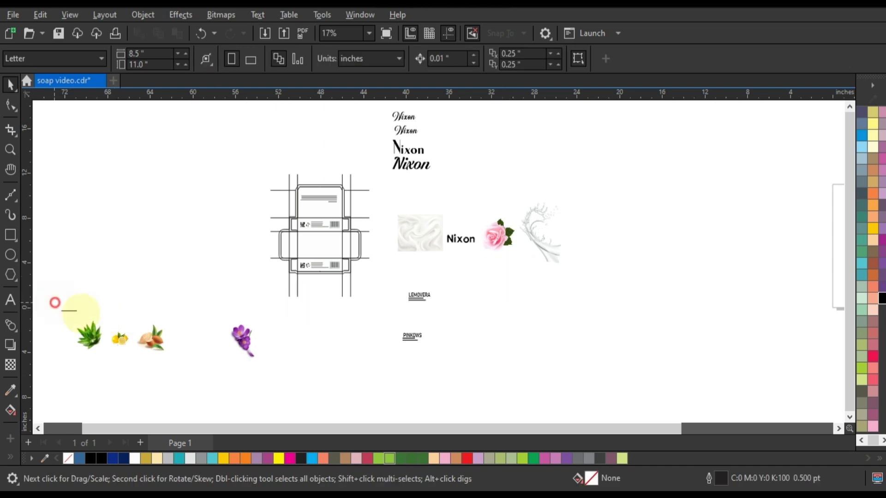
pyautogui.click(68, 311)
pyautogui.moveTo(68, 310); pyautogui.dragTo(455, 248)
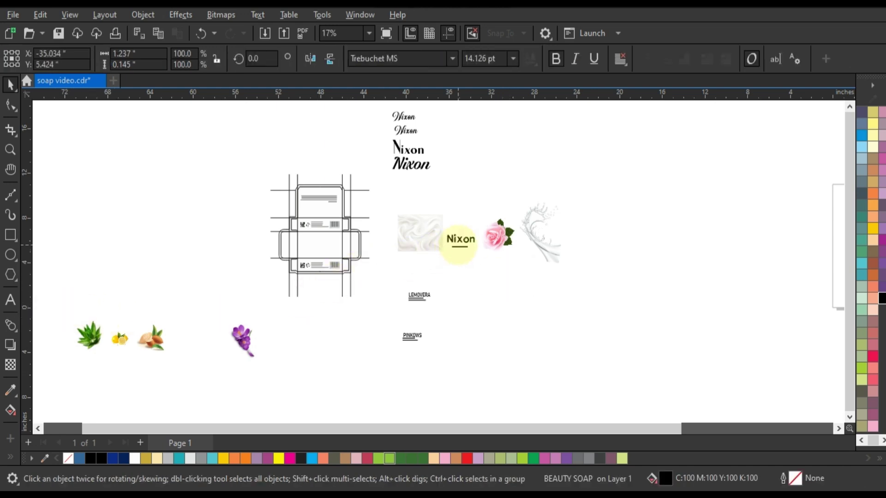
pyautogui.click(462, 270)
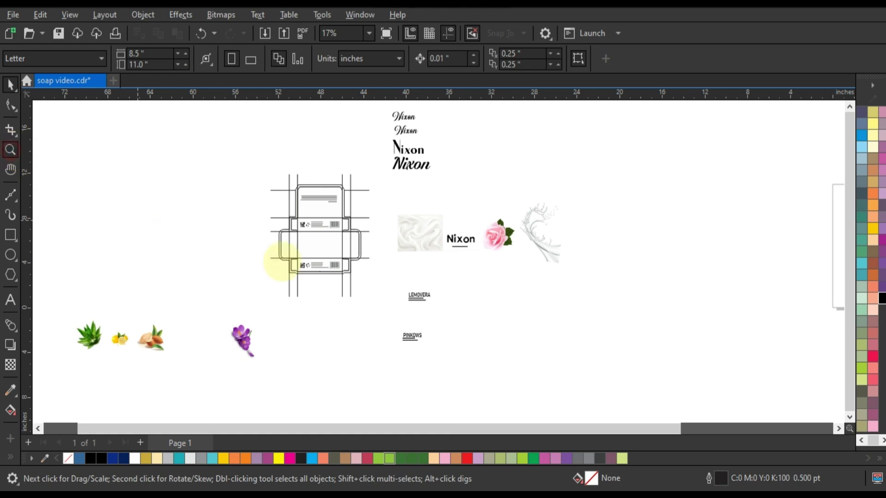
# Draw a rectangle matching the box's front panel and move it over the fabric image.
pyautogui.press('z')
pyautogui.moveTo(266, 227); pyautogui.dragTo(390, 261)
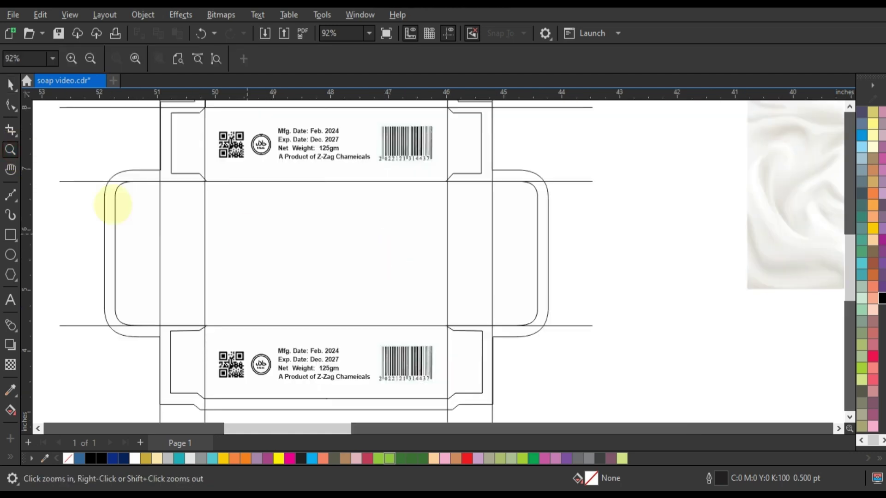
pyautogui.click(10, 234)
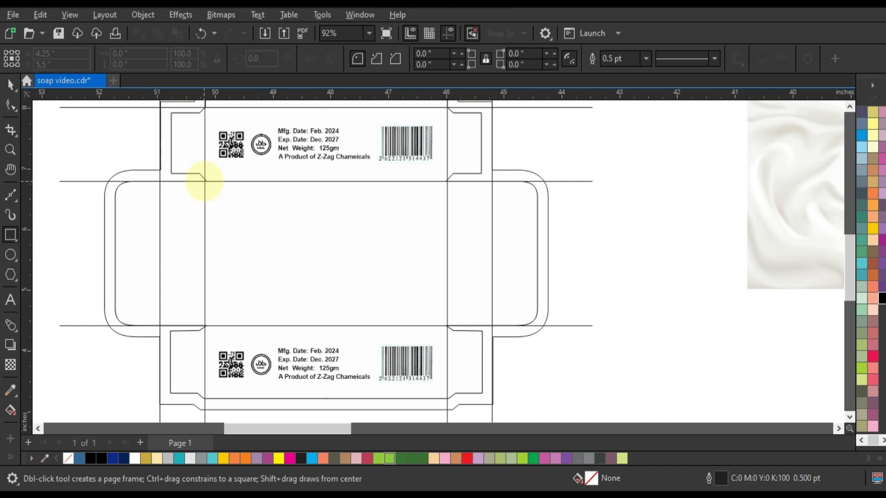
pyautogui.moveTo(206, 181); pyautogui.dragTo(446, 326)
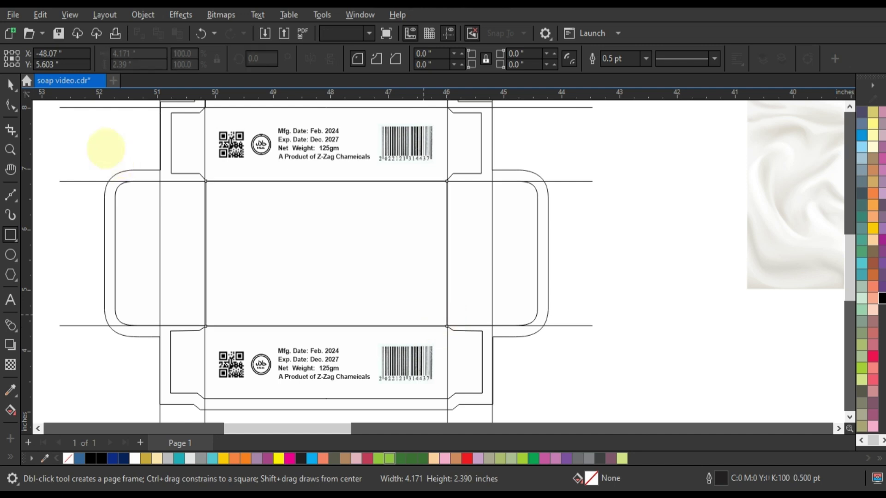
pyautogui.click(10, 84)
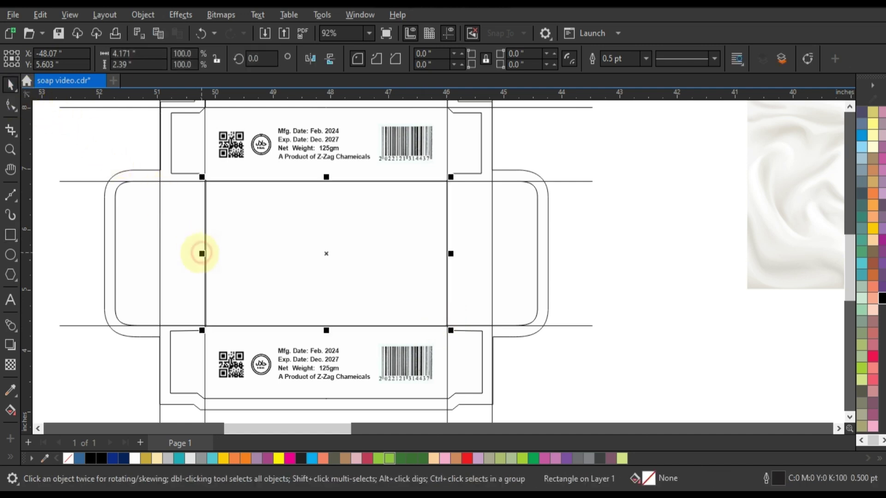
pyautogui.moveTo(201, 254); pyautogui.dragTo(199, 254)
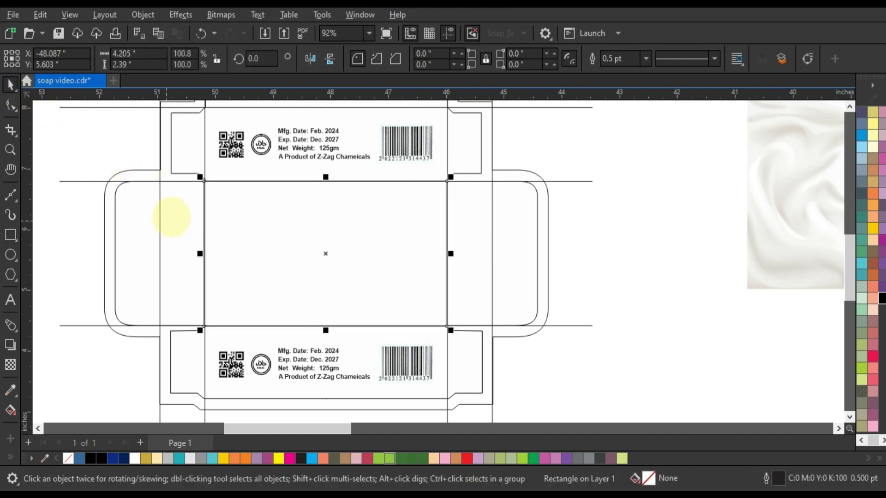
pyautogui.scroll(-2, 261, 265)
pyautogui.moveTo(247, 230); pyautogui.dragTo(522, 198)
pyautogui.moveTo(420, 135); pyautogui.dragTo(631, 259)
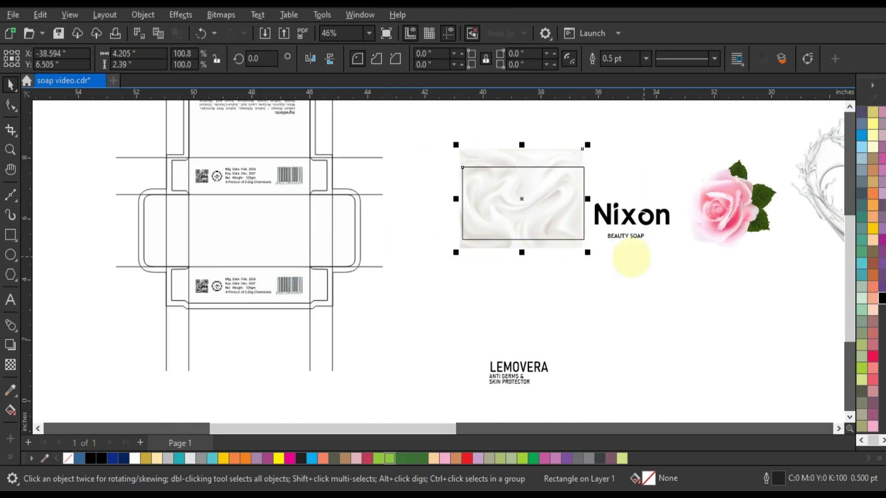
# Scale the marble texture to 4.332 × 2.469 inches so it covers the rectangle.
pyautogui.hotkey('shift', 'F2')
pyautogui.press('Escape')
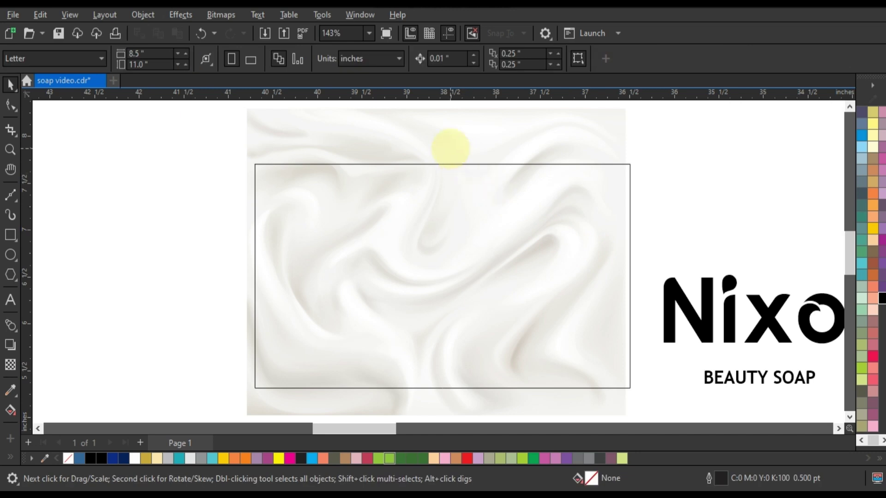
pyautogui.click(450, 149)
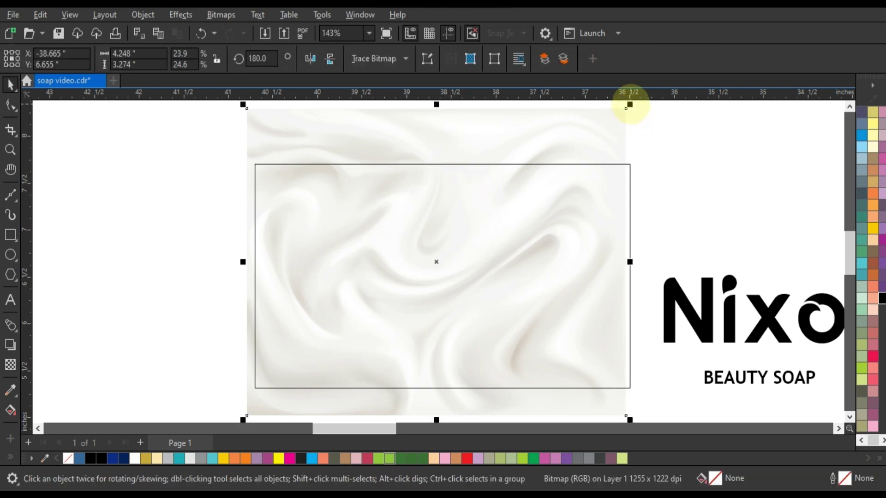
pyautogui.moveTo(627, 106); pyautogui.dragTo(613, 144)
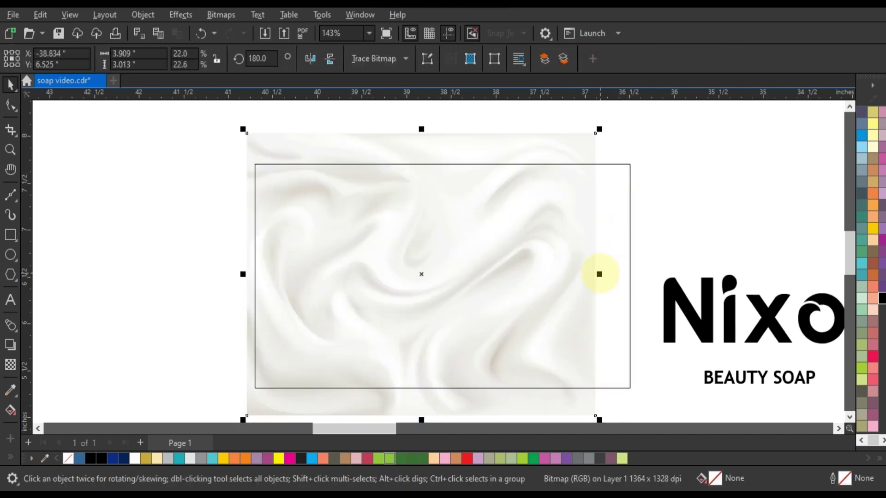
pyautogui.moveTo(600, 273); pyautogui.dragTo(635, 272)
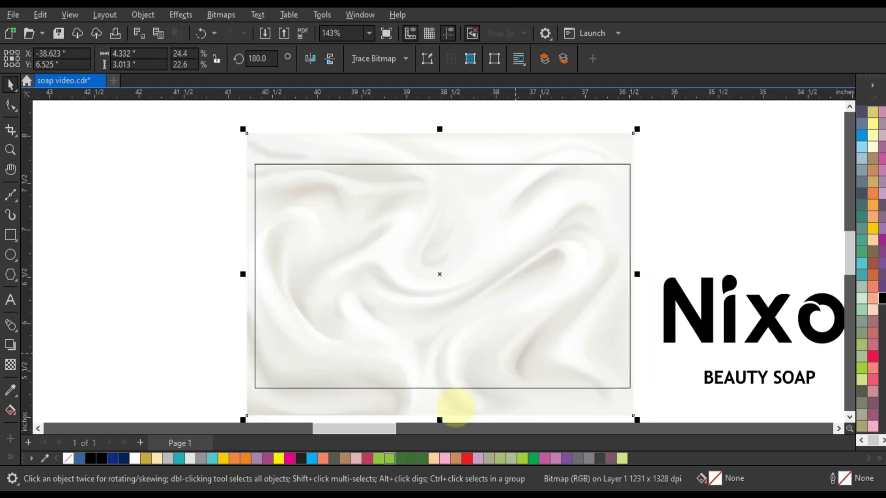
pyautogui.moveTo(439, 420); pyautogui.dragTo(438, 395)
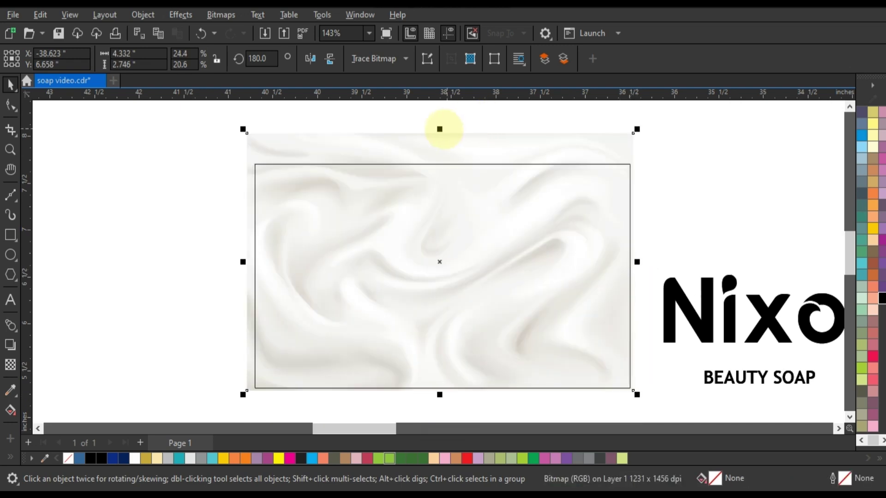
pyautogui.moveTo(439, 129); pyautogui.dragTo(442, 155)
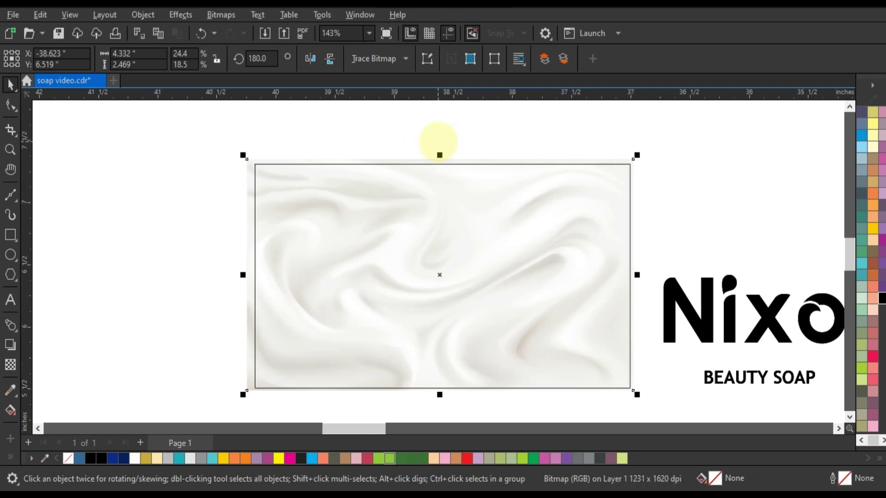
pyautogui.scroll(2, 489, 202)
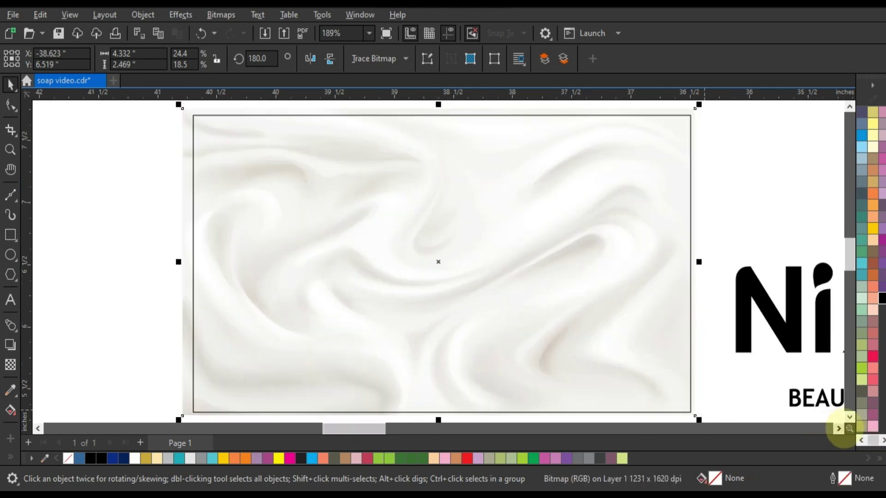
pyautogui.click(838, 429)
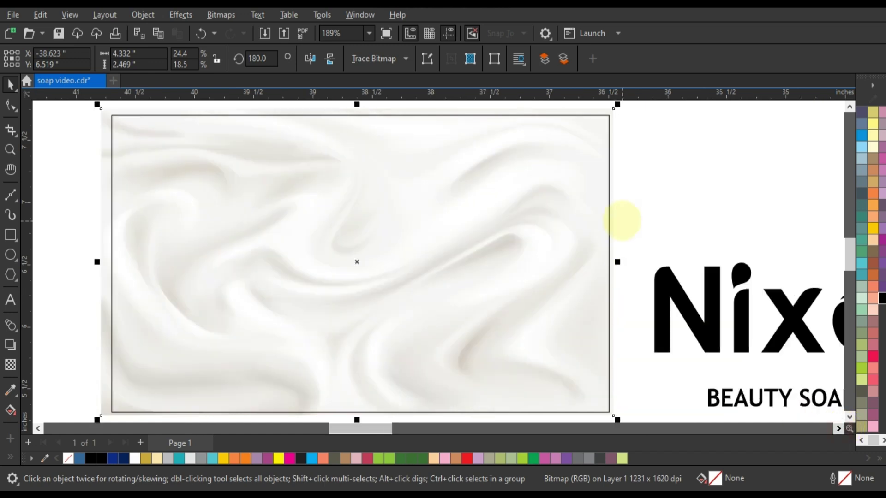
pyautogui.click(622, 220)
pyautogui.click(612, 112)
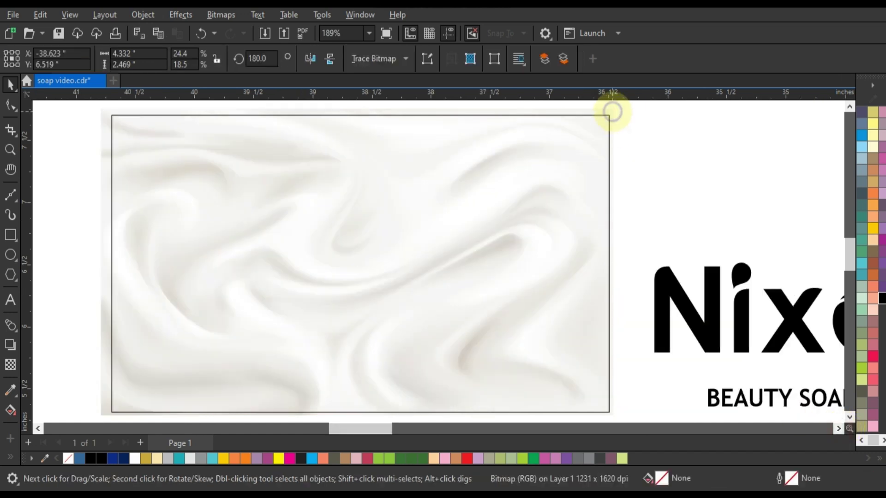
# PowerClip the marble texture inside the rectangle, cropping it to the 4.205 × 2.39-inch panel.
pyautogui.rightClick(606, 112)
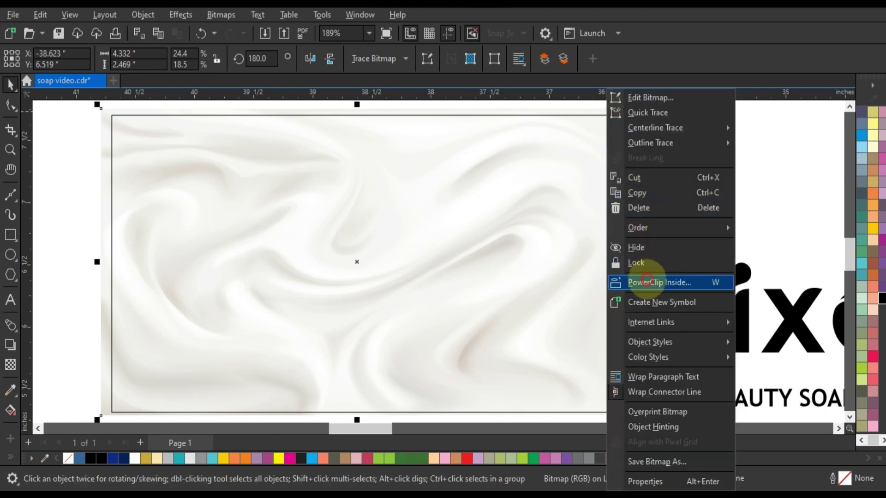
pyautogui.click(646, 282)
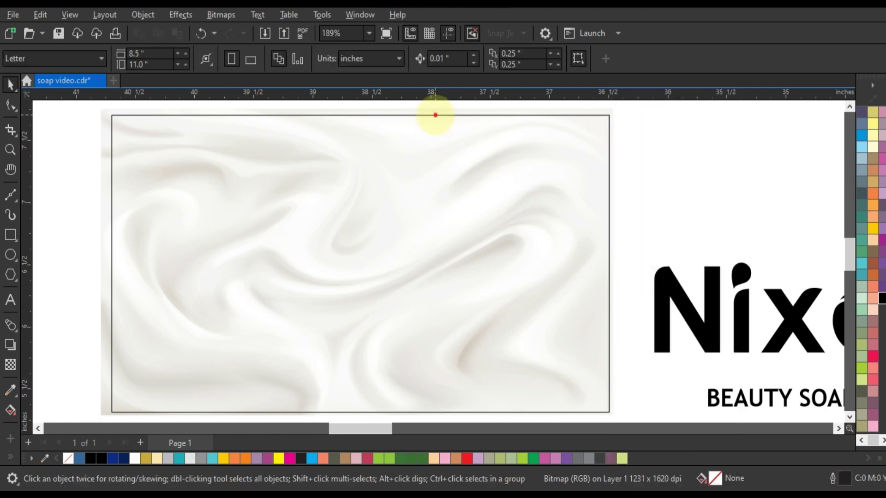
pyautogui.click(435, 114)
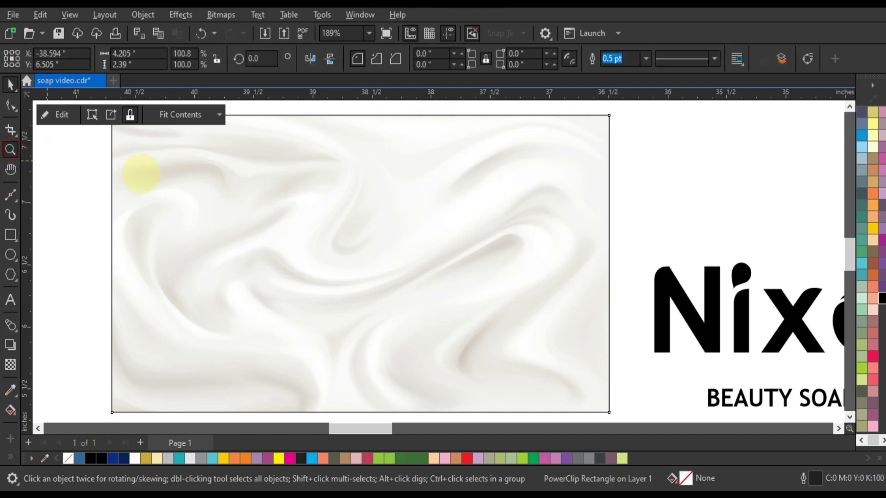
pyautogui.press('F3')
pyautogui.moveTo(252, 177)
pyautogui.mouseDown()
pyautogui.moveTo(554, 345)
pyautogui.moveTo(587, 352)
pyautogui.mouseUp()
pyautogui.click(152, 261)
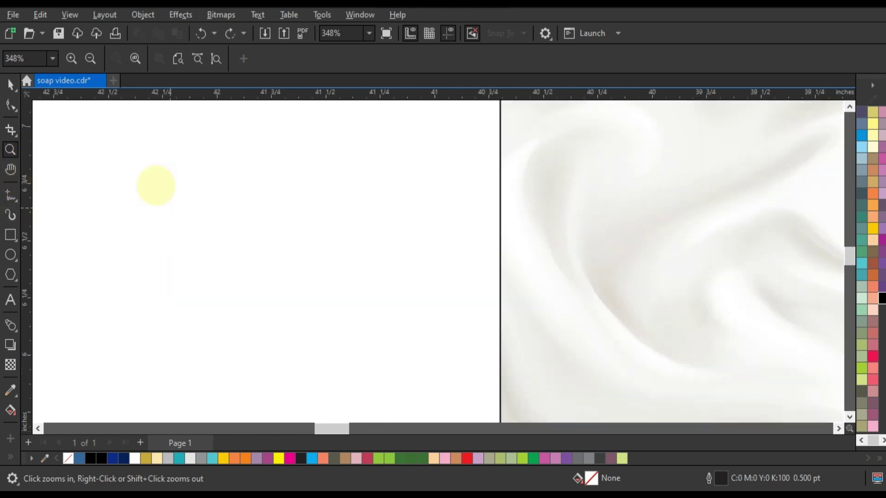
pyautogui.rightClick(107, 164)
pyautogui.rightClick(284, 234)
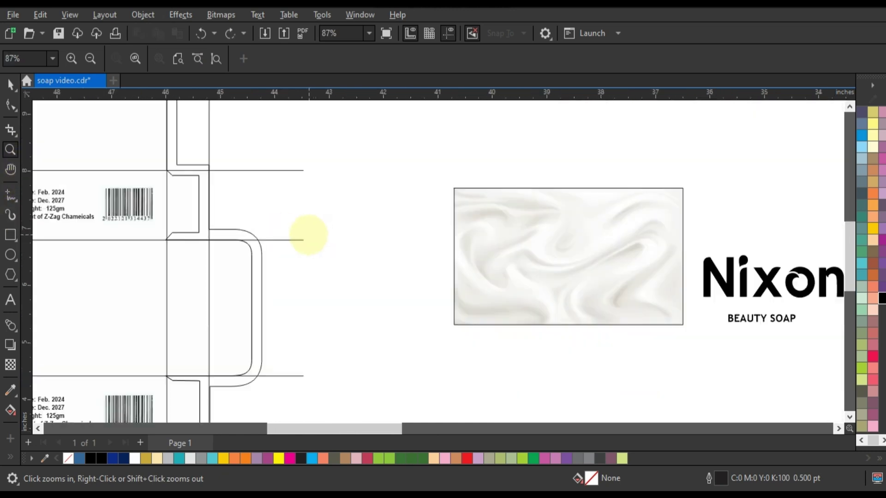
pyautogui.moveTo(435, 184); pyautogui.dragTo(720, 345)
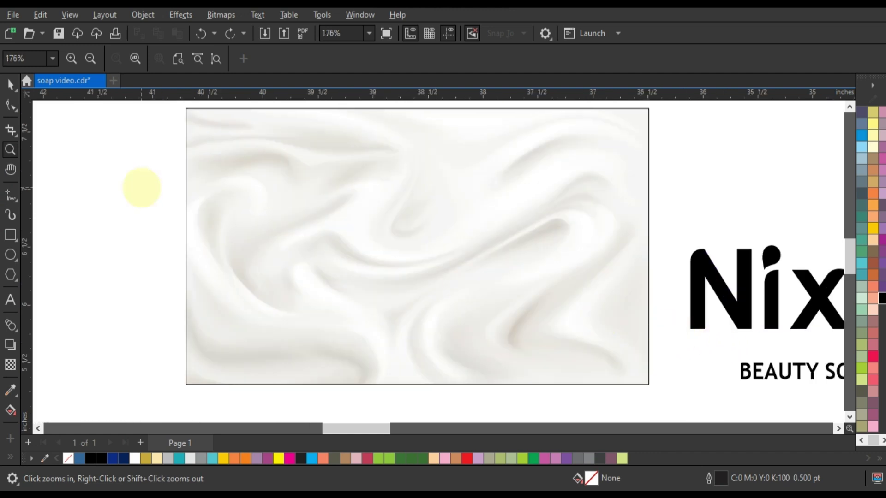
pyautogui.click(10, 194)
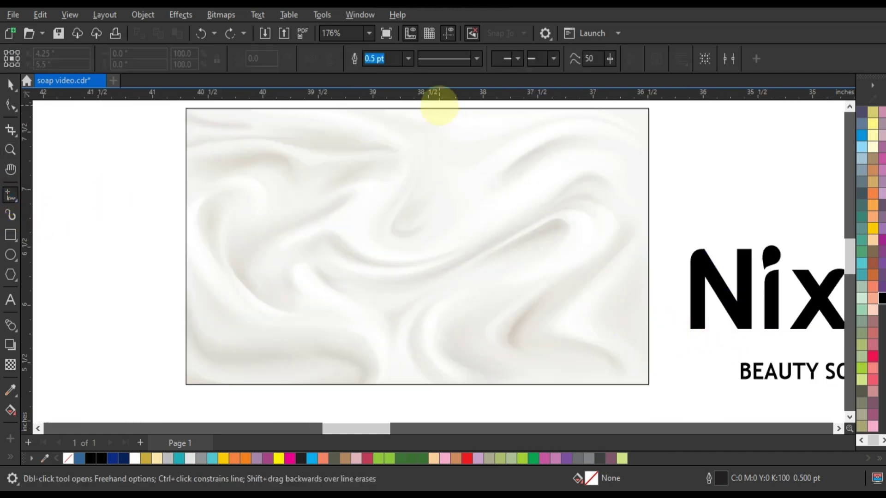
# Draw a 2.0 pt line from the panel's top edge and select its nodes.
pyautogui.click(436, 104)
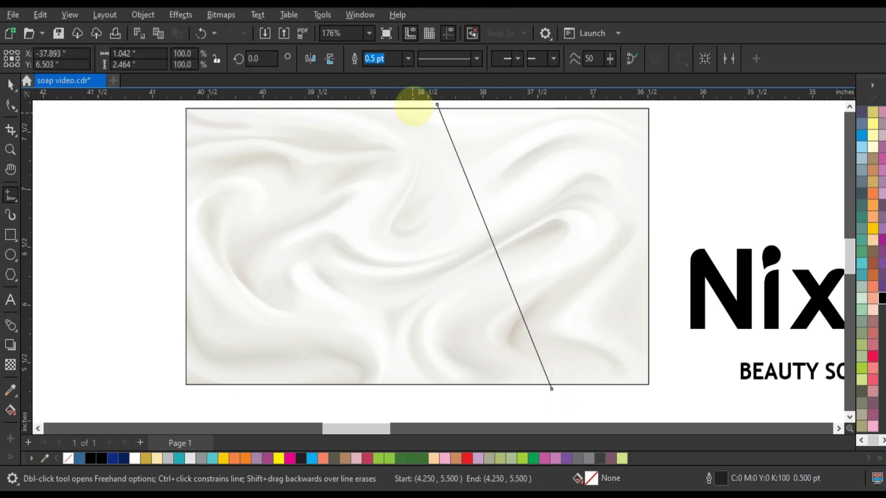
pyautogui.click(407, 58)
pyautogui.click(374, 134)
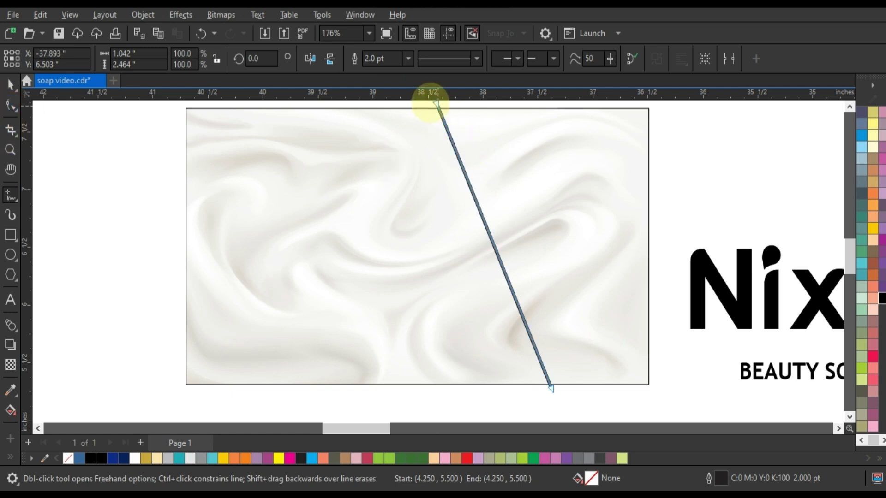
pyautogui.press('F10')
pyautogui.moveTo(430, 99); pyautogui.dragTo(573, 394)
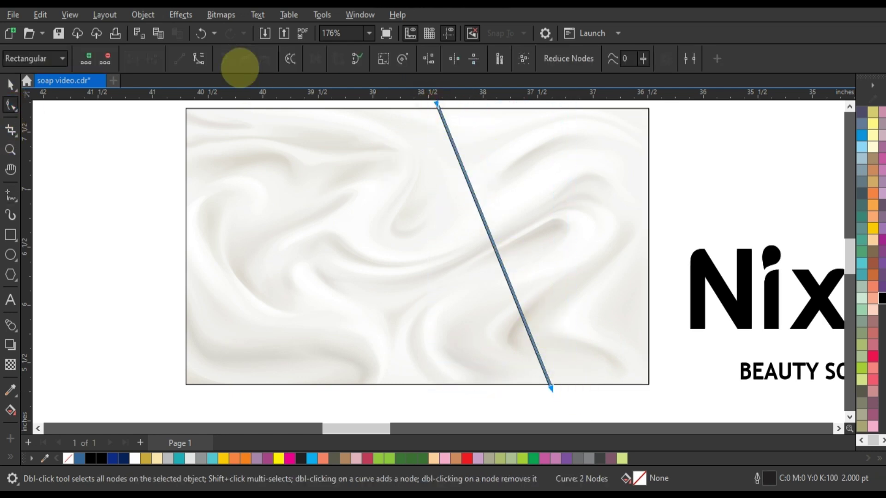
# Bend the line into an arc sweeping down across the panel's right half.
pyautogui.click(849, 106)
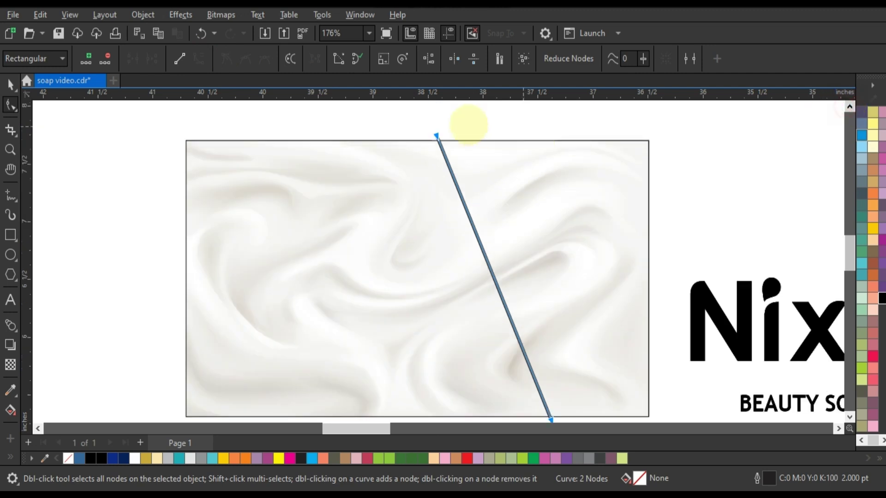
pyautogui.moveTo(424, 120); pyautogui.dragTo(472, 175)
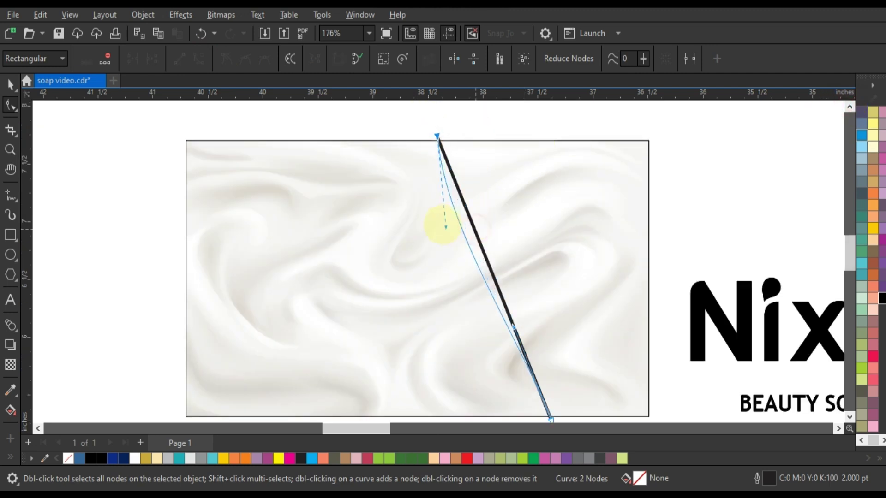
pyautogui.moveTo(475, 229)
pyautogui.mouseDown()
pyautogui.moveTo(484, 326)
pyautogui.moveTo(458, 351)
pyautogui.mouseUp()
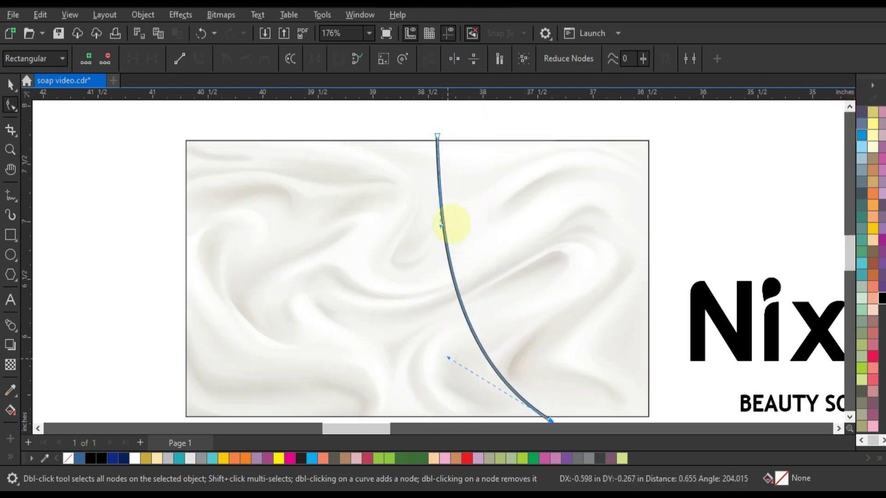
pyautogui.moveTo(439, 221); pyautogui.dragTo(421, 220)
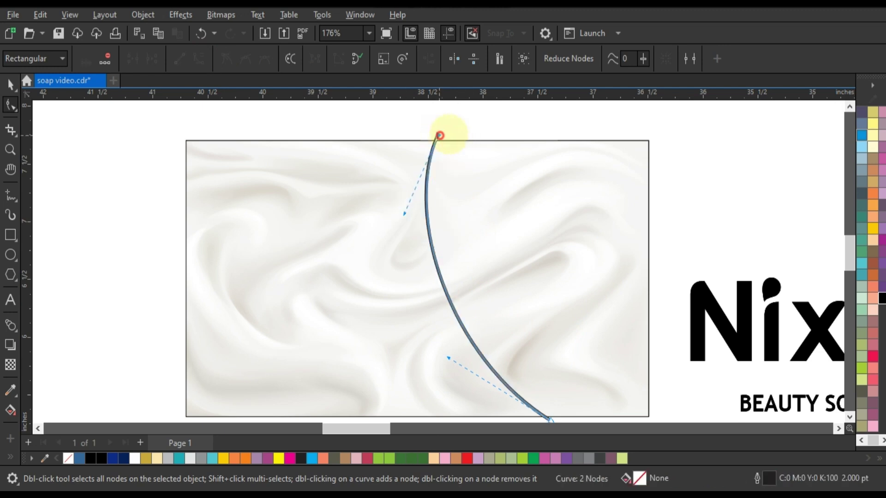
pyautogui.moveTo(437, 135); pyautogui.dragTo(472, 130)
pyautogui.moveTo(429, 209); pyautogui.dragTo(427, 204)
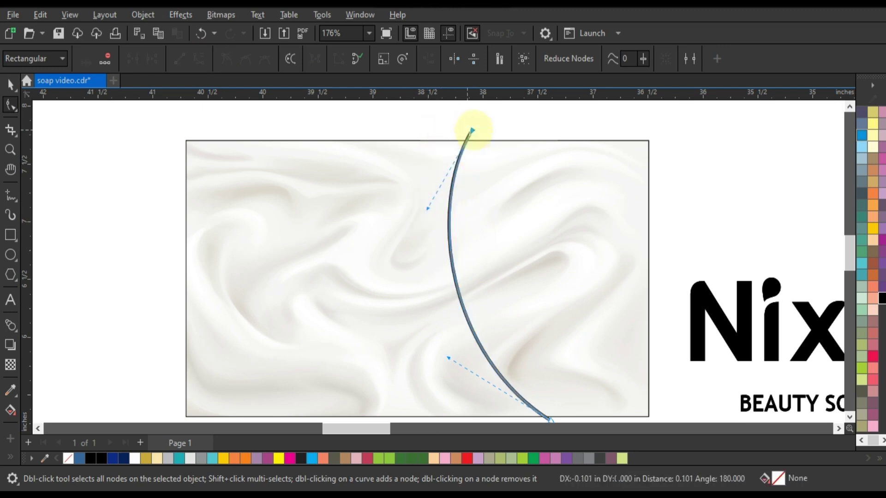
pyautogui.moveTo(471, 130); pyautogui.dragTo(458, 132)
pyautogui.click(9, 150)
pyautogui.rightClick(251, 176)
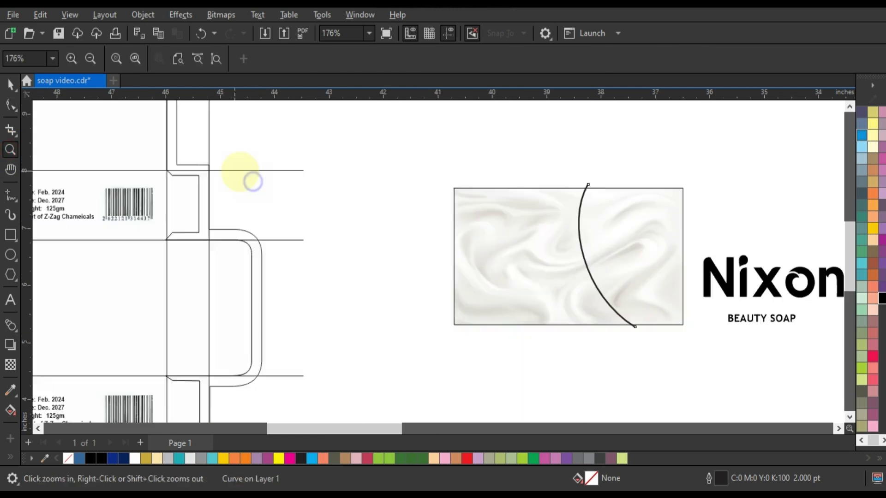
pyautogui.moveTo(447, 174); pyautogui.dragTo(731, 345)
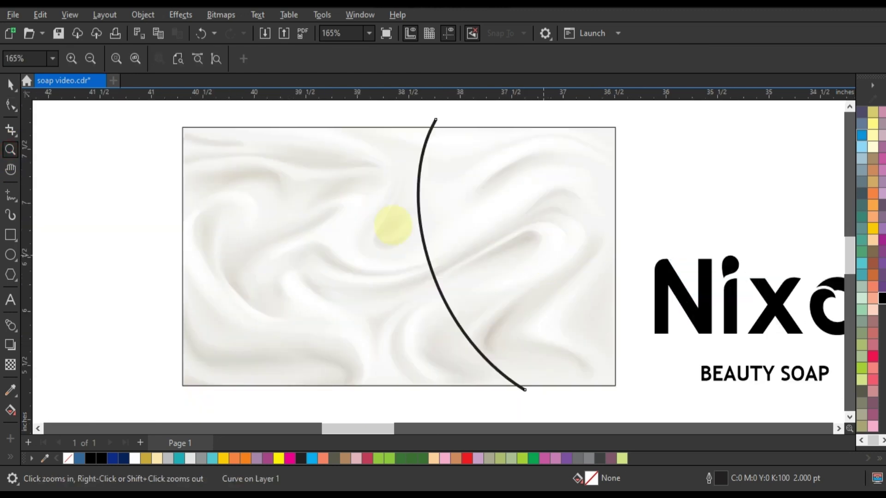
pyautogui.click(10, 85)
# Skew off two copies of the 2.0 pt arc, giving three curves converging near the bottom edge.
pyautogui.click(496, 364)
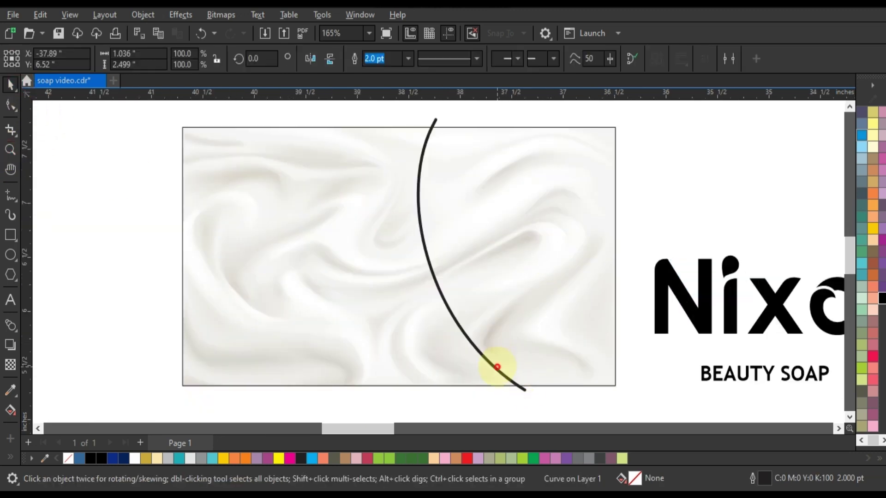
pyautogui.moveTo(471, 394); pyautogui.dragTo(481, 395)
pyautogui.moveTo(478, 113)
pyautogui.mouseDown()
pyautogui.moveTo(496, 117)
pyautogui.moveTo(479, 119)
pyautogui.mouseUp()
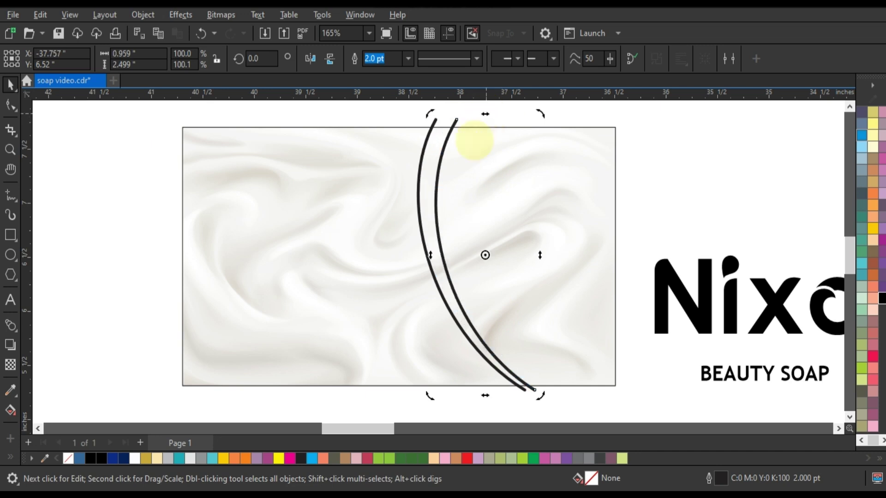
pyautogui.click(448, 116)
pyautogui.click(436, 120)
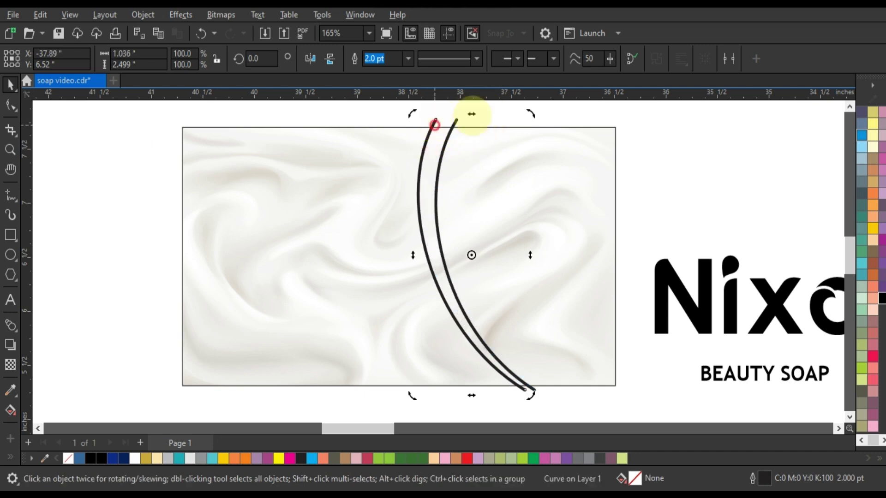
pyautogui.moveTo(471, 114); pyautogui.dragTo(459, 115)
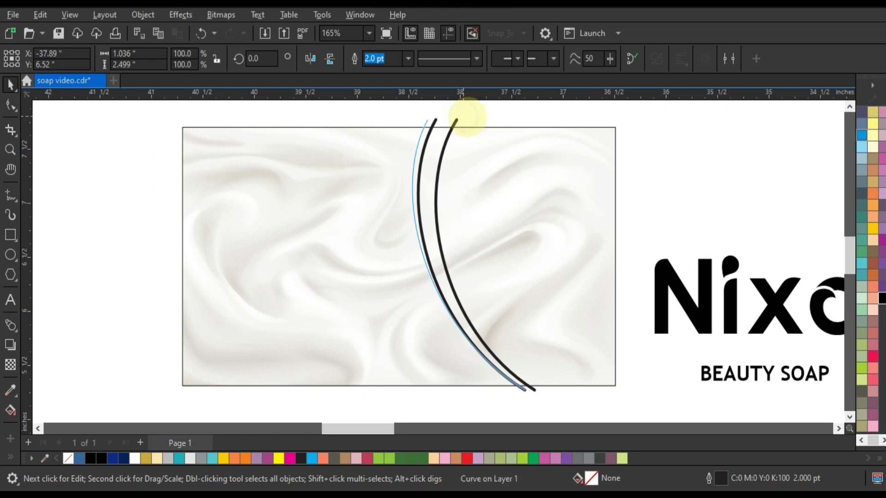
pyautogui.moveTo(467, 116); pyautogui.dragTo(466, 116)
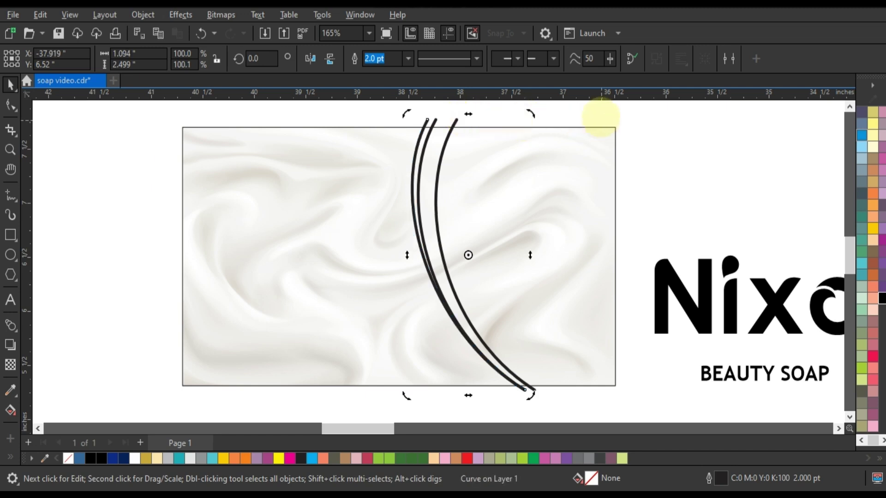
pyautogui.click(601, 117)
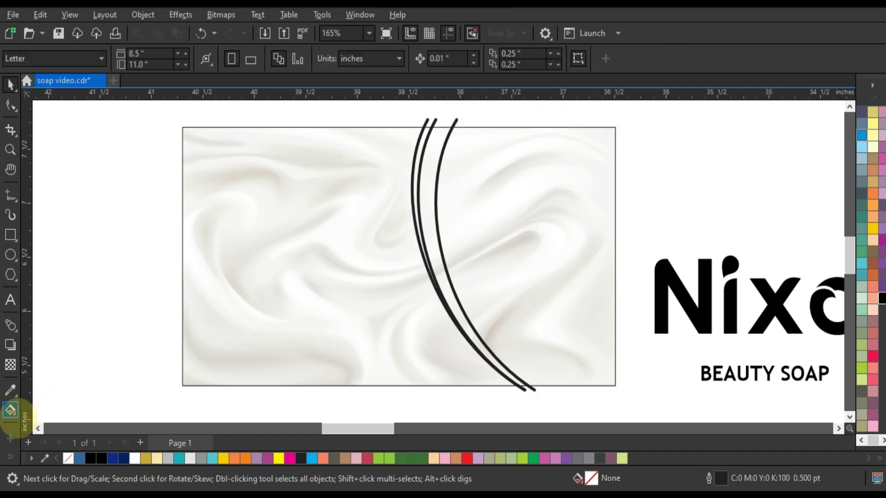
# Smart Fill the right-hand region and the two strips between the arcs in blue.
pyautogui.click(10, 456)
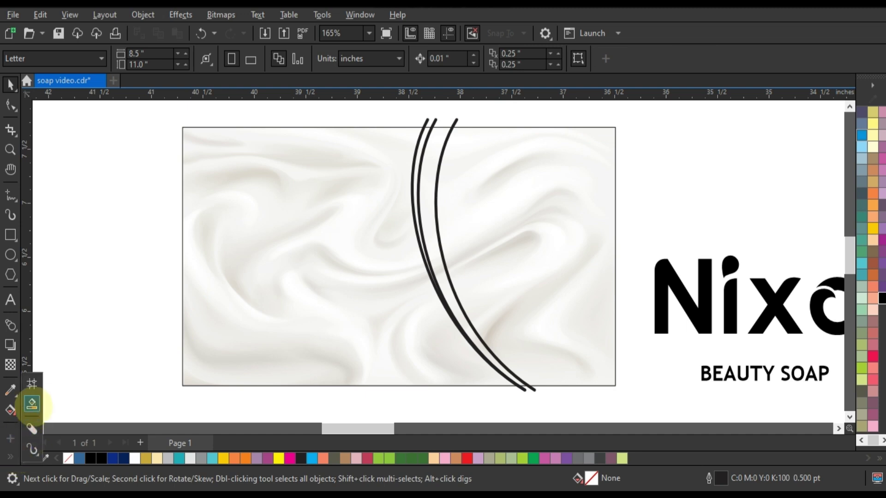
pyautogui.click(513, 262)
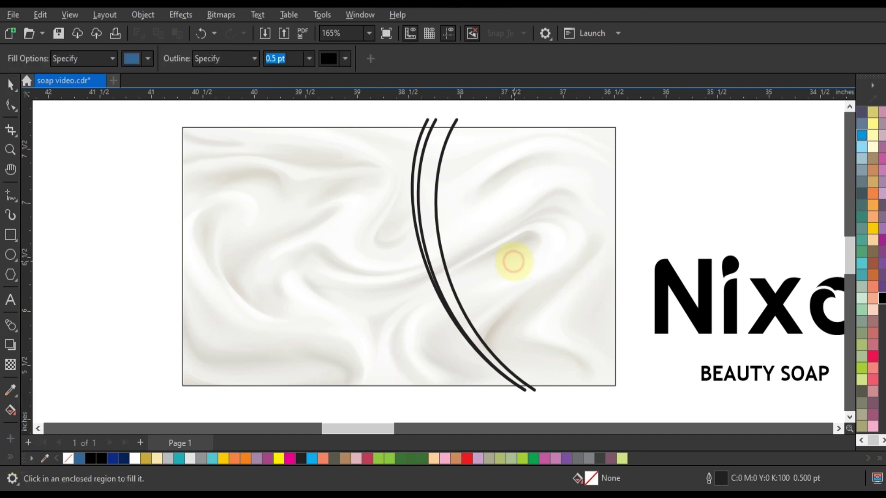
pyautogui.click(516, 258)
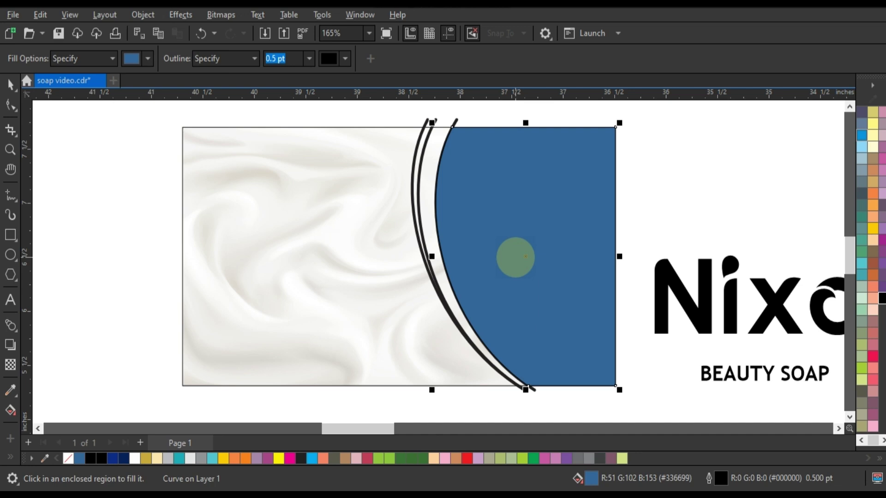
pyautogui.click(429, 203)
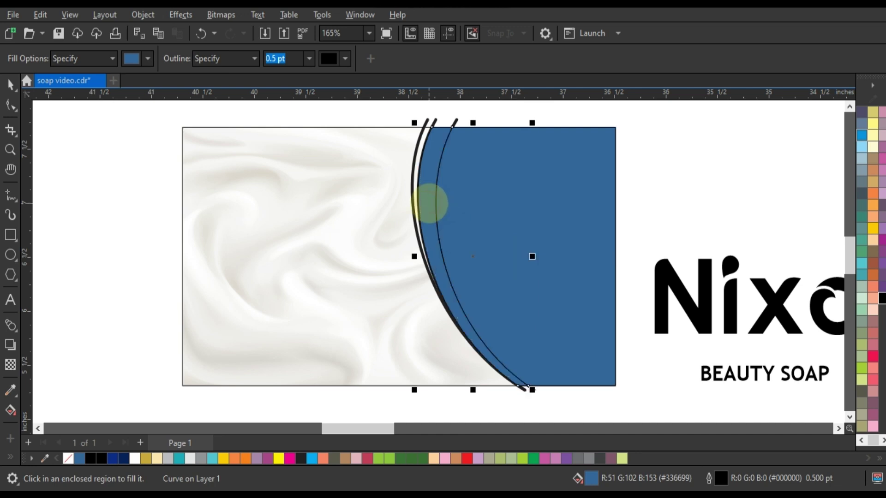
pyautogui.click(414, 184)
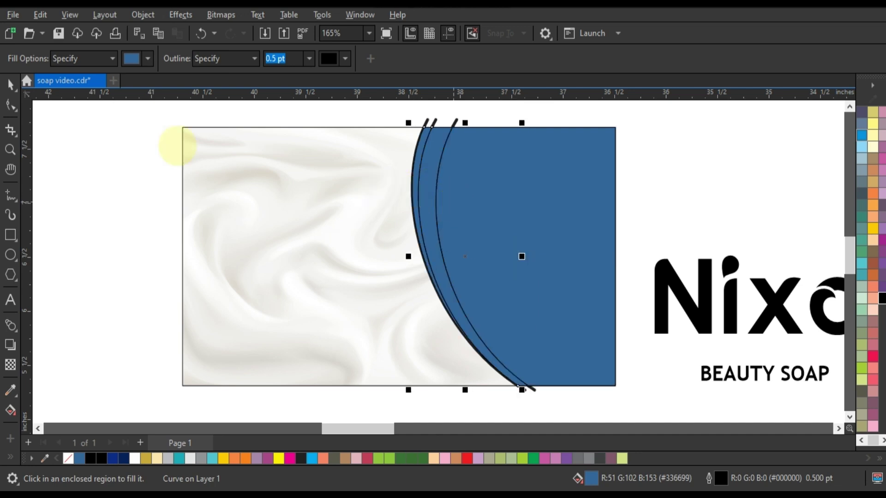
# Delete the curve tails outside the rectangle and fill the large shape Light Purple.
pyautogui.click(10, 85)
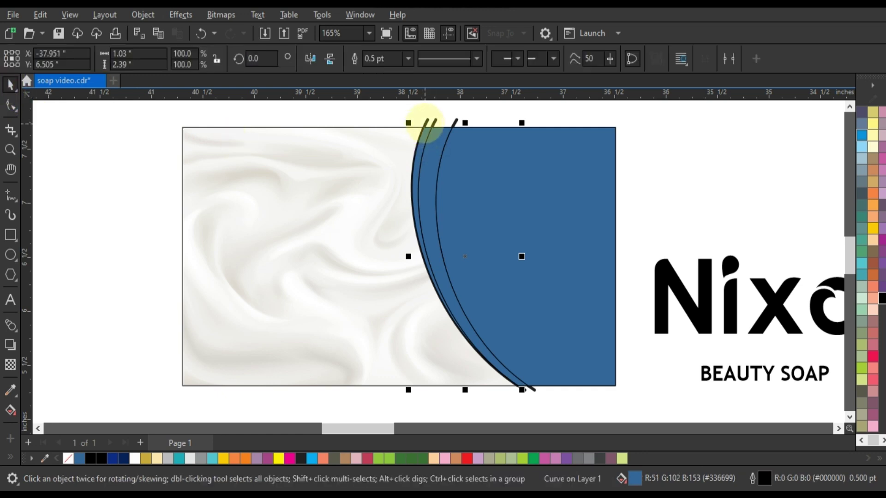
pyautogui.click(426, 121)
pyautogui.press('Delete')
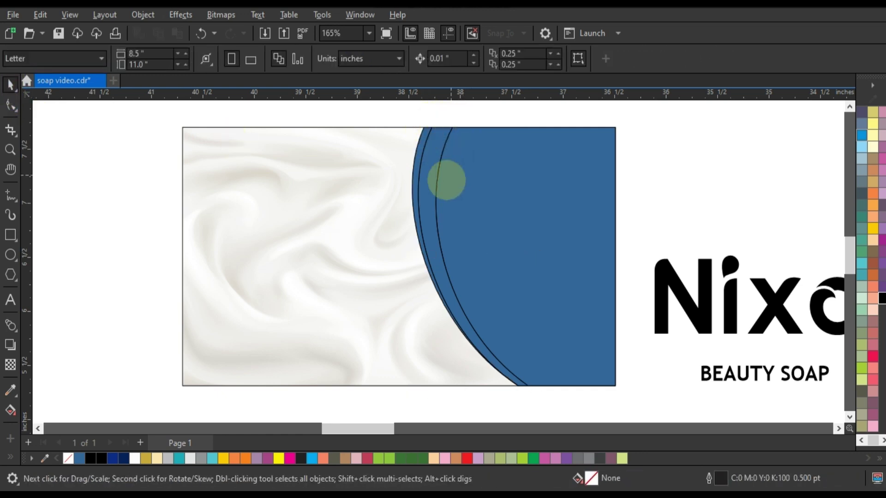
pyautogui.click(517, 248)
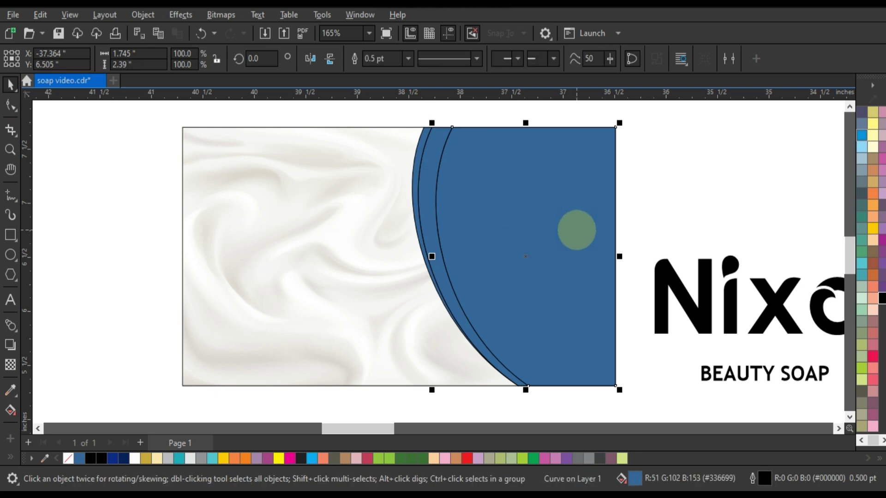
pyautogui.click(555, 458)
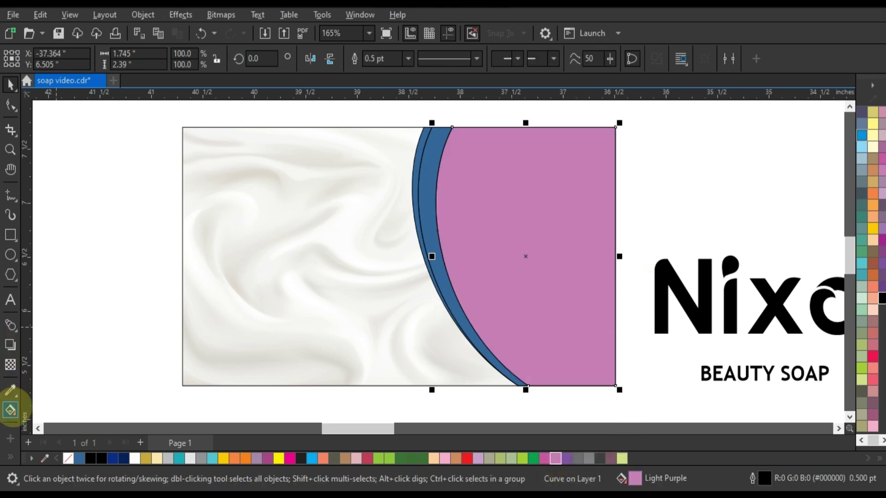
pyautogui.click(11, 410)
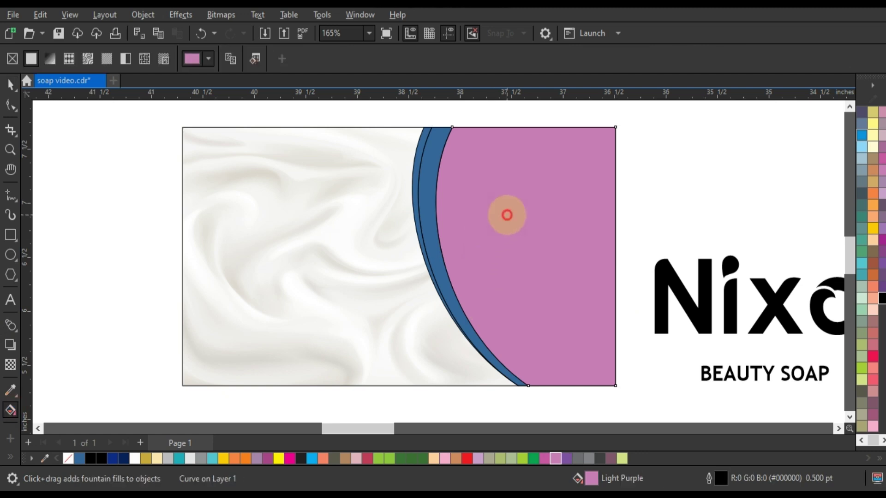
# Apply an elliptical fountain fill to the large shape, white at the centre fading to light pink edges.
pyautogui.moveTo(506, 213); pyautogui.dragTo(556, 318)
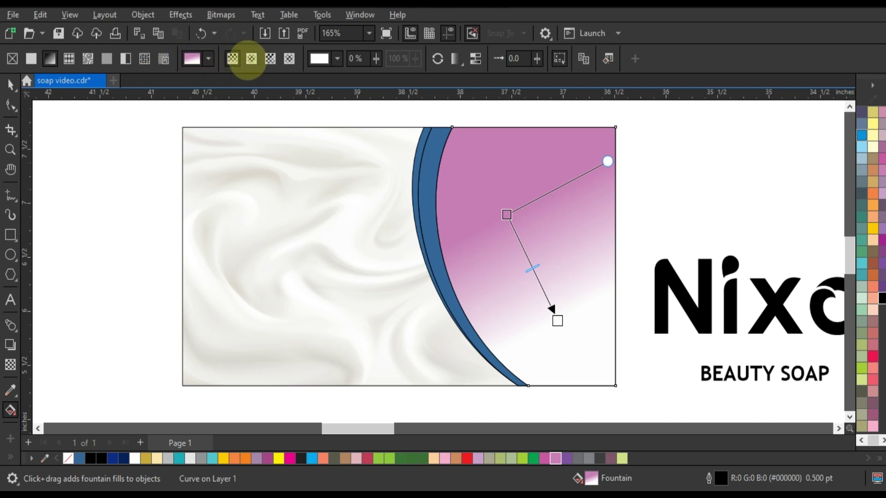
pyautogui.click(251, 58)
pyautogui.moveTo(820, 246); pyautogui.dragTo(531, 268)
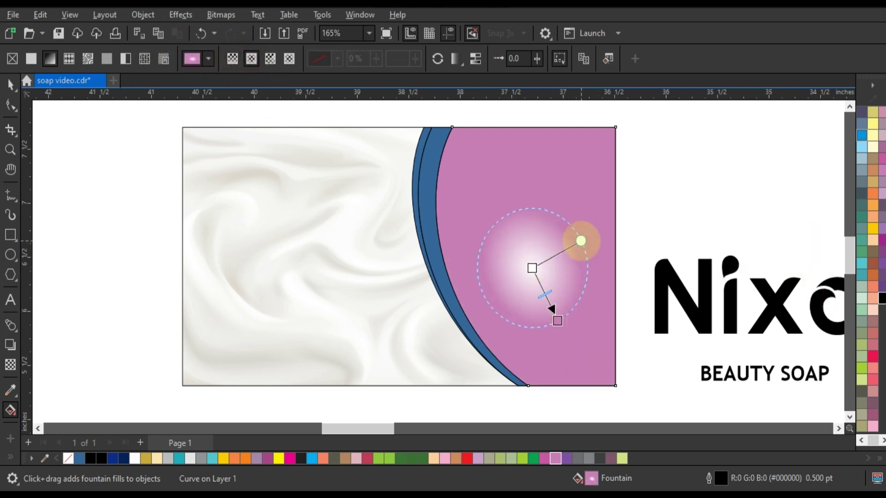
pyautogui.moveTo(557, 321); pyautogui.dragTo(617, 382)
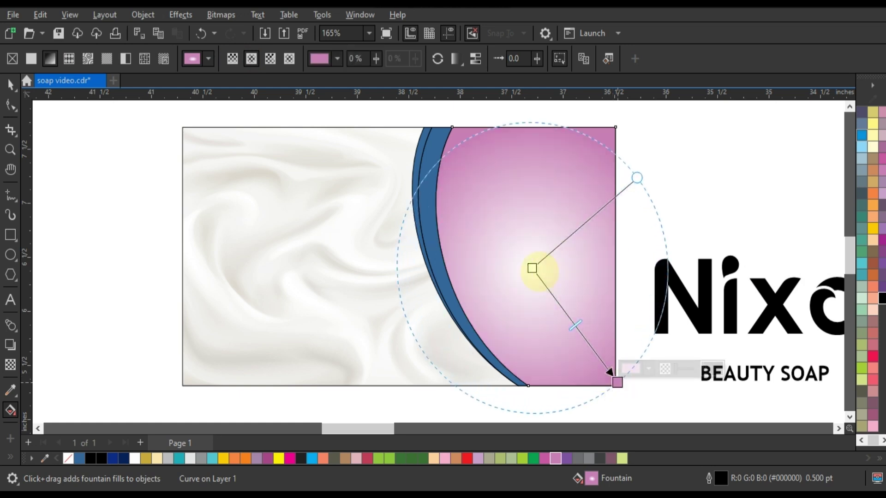
pyautogui.moveTo(532, 268); pyautogui.dragTo(534, 255)
pyautogui.moveTo(616, 377); pyautogui.dragTo(614, 373)
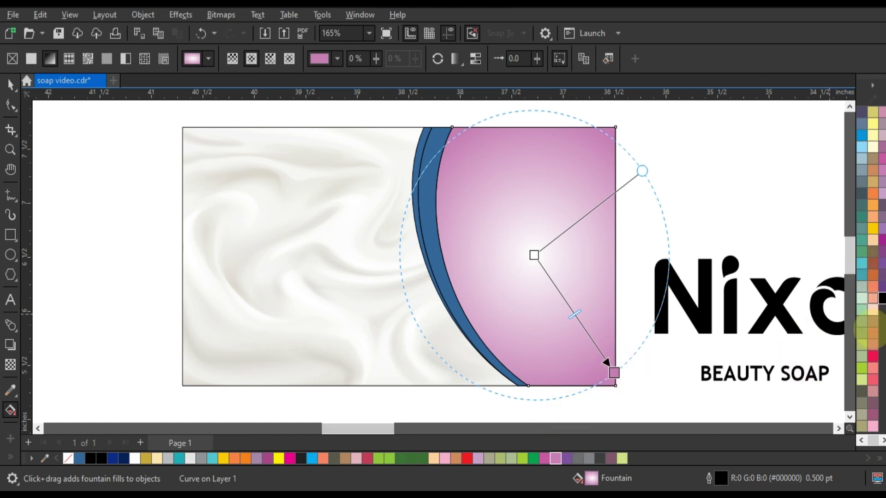
pyautogui.scroll(5, 856, 432)
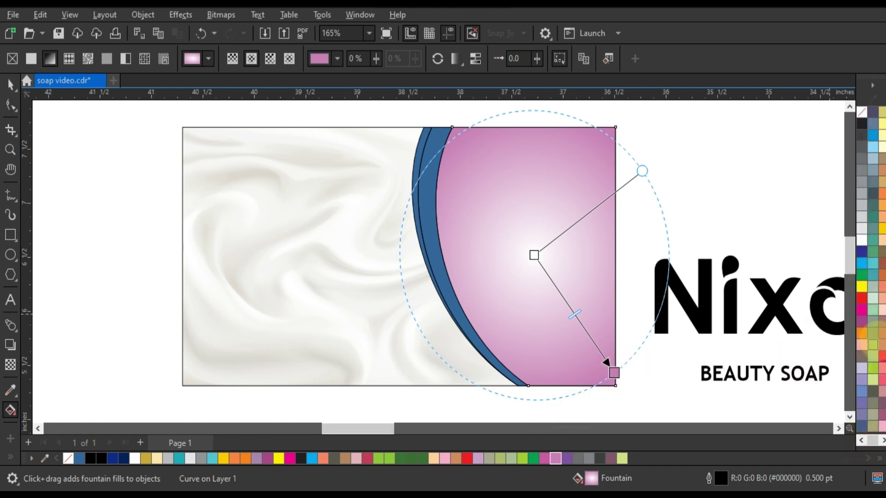
pyautogui.moveTo(872, 417); pyautogui.dragTo(606, 363)
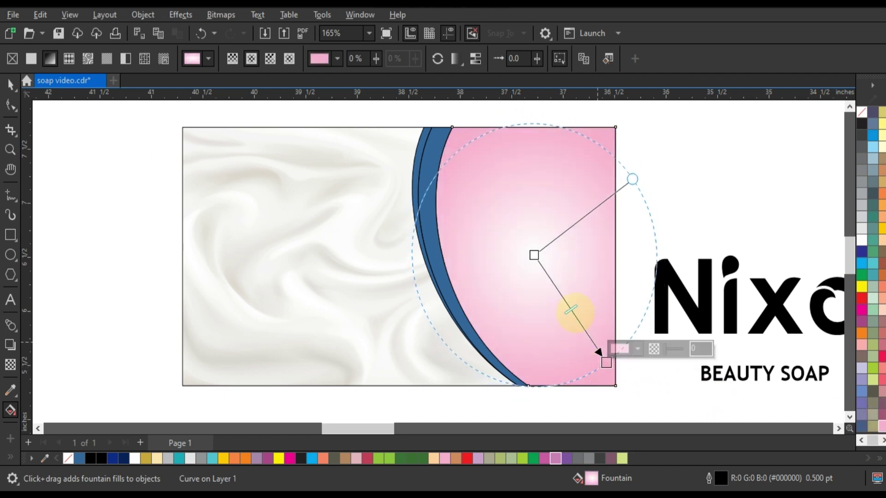
pyautogui.click(577, 318)
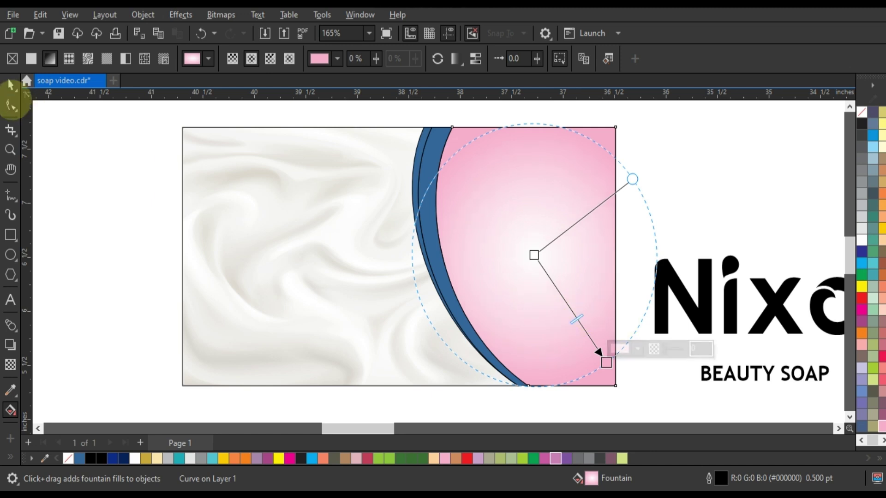
# Fill the inner and outer crescents with purple palette shades.
pyautogui.click(10, 83)
pyautogui.click(427, 166)
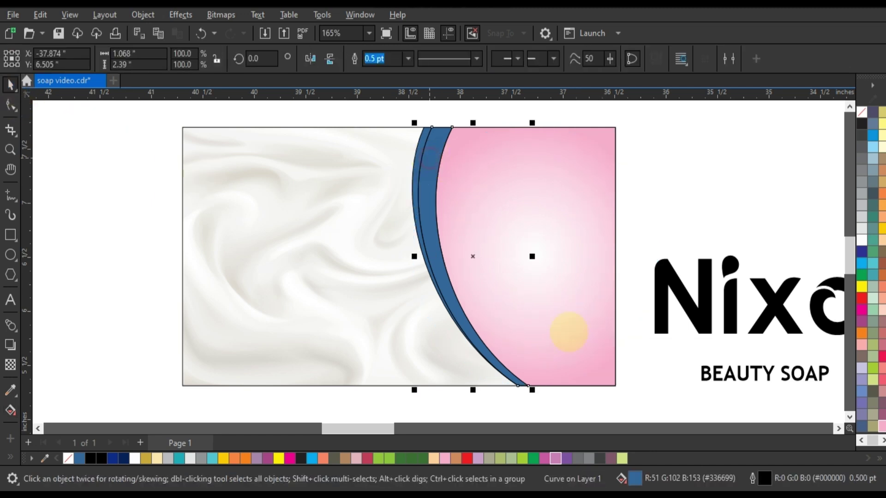
pyautogui.click(555, 458)
pyautogui.click(417, 157)
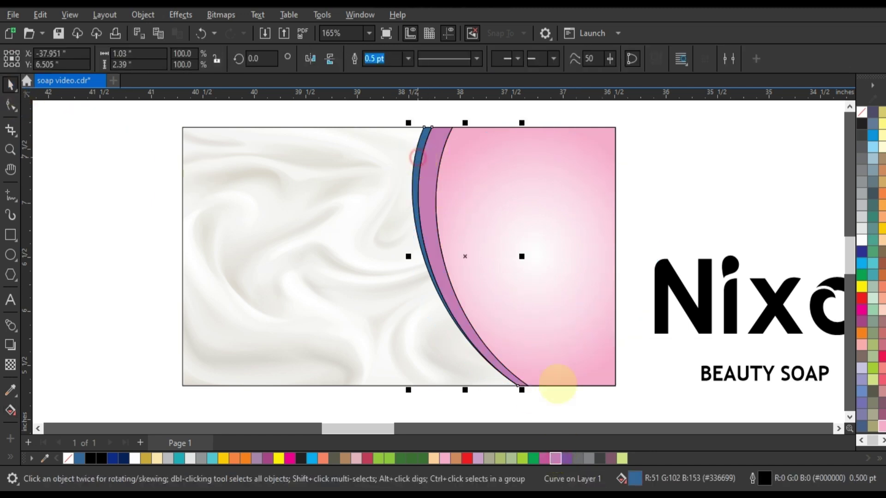
pyautogui.click(544, 458)
# Remove the outlines from both purple crescents.
pyautogui.moveTo(376, 112); pyautogui.dragTo(541, 392)
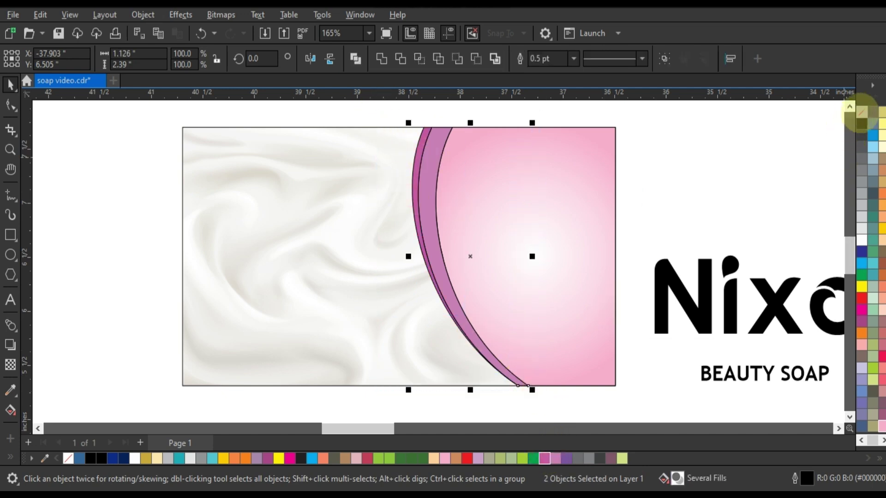
pyautogui.rightClick(846, 123)
pyautogui.click(838, 122)
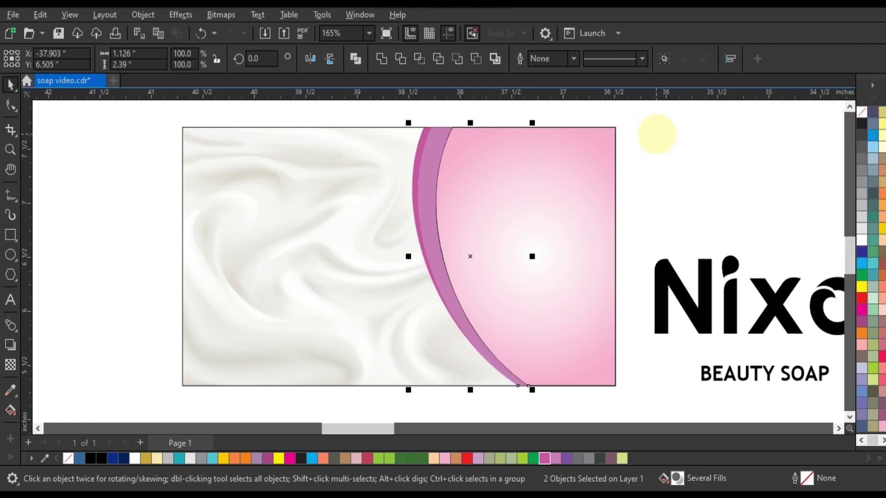
pyautogui.click(656, 134)
pyautogui.click(10, 234)
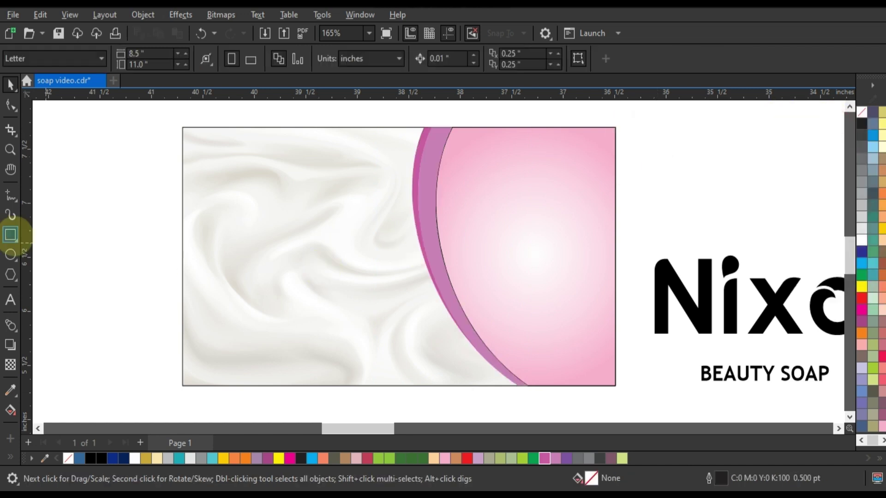
# Draw a wide thin rectangle along the card's bottom and place a copy just above it.
pyautogui.click(11, 235)
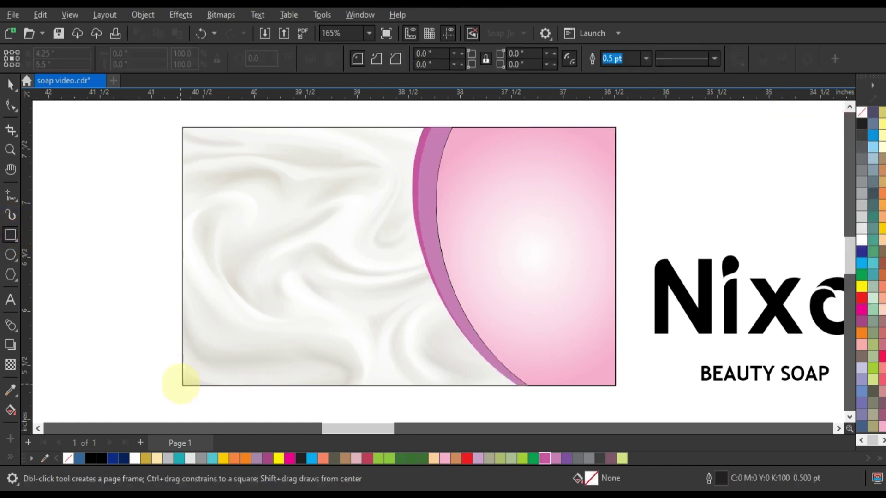
pyautogui.moveTo(176, 380); pyautogui.dragTo(585, 401)
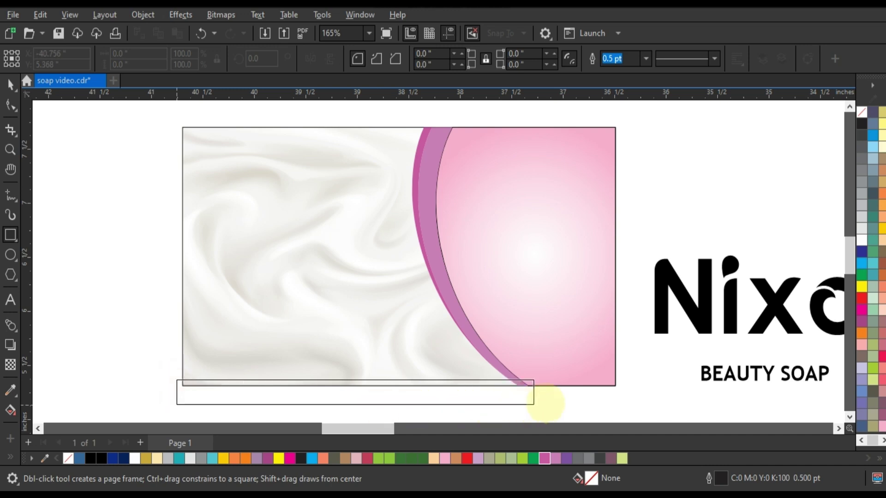
pyautogui.click(10, 84)
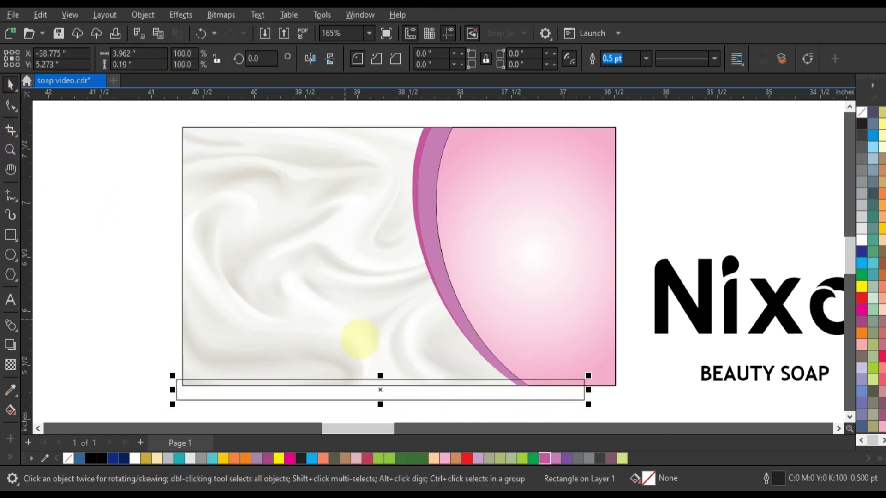
pyautogui.click(381, 400)
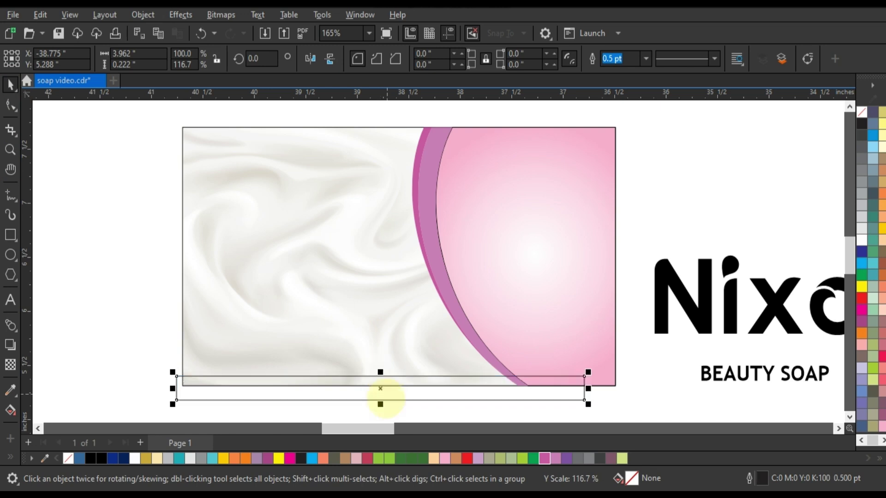
pyautogui.moveTo(381, 402); pyautogui.dragTo(388, 340)
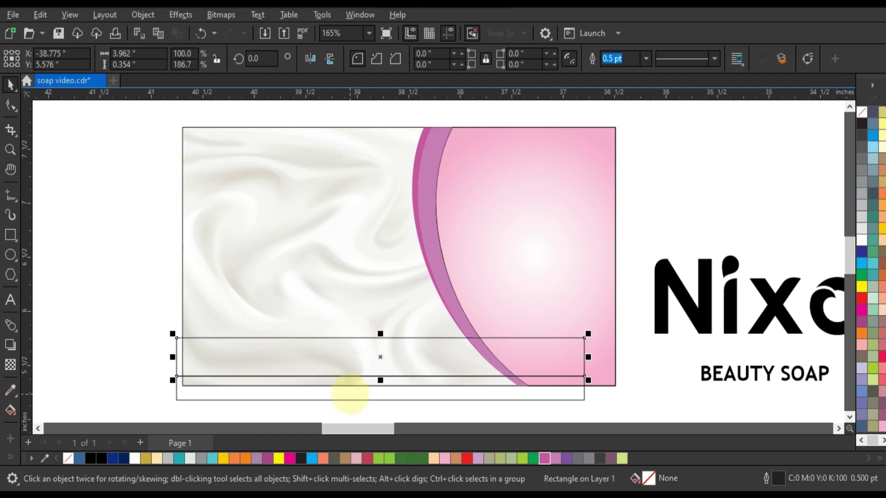
# Fill the lower band black and the upper band Deep Azure, sending it behind the pink curve.
pyautogui.click(350, 394)
pyautogui.click(882, 441)
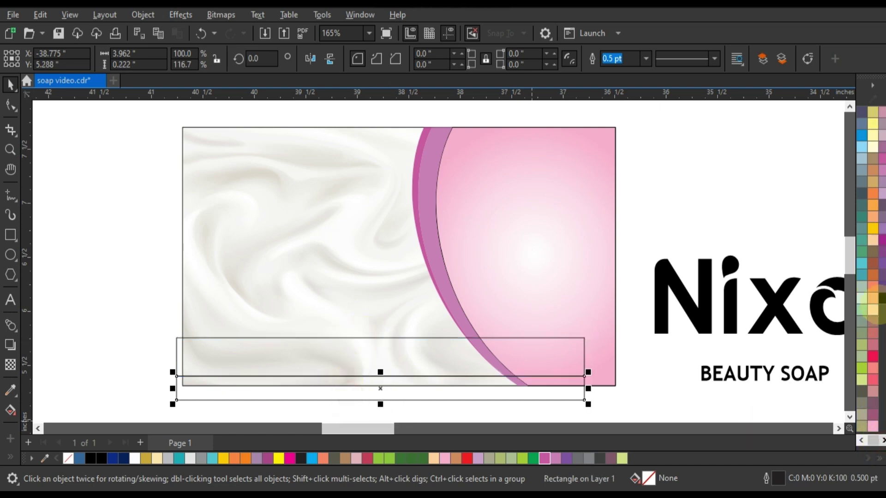
pyautogui.click(881, 298)
pyautogui.click(396, 337)
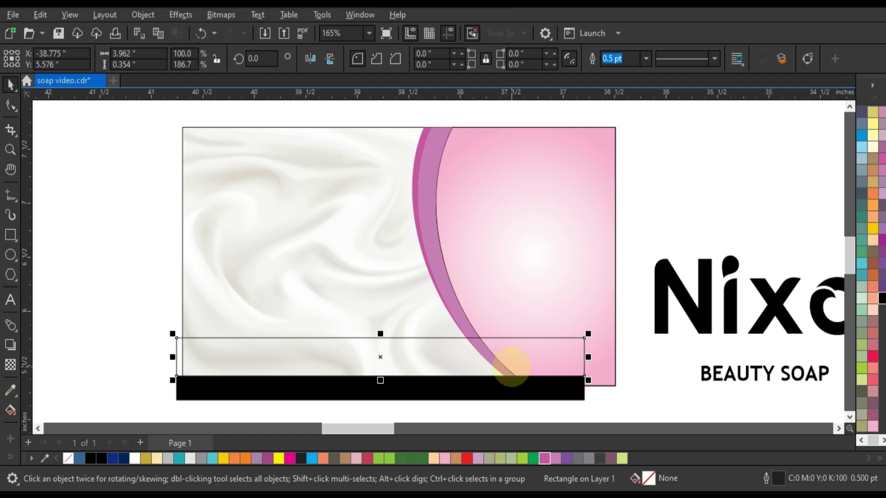
pyautogui.click(566, 458)
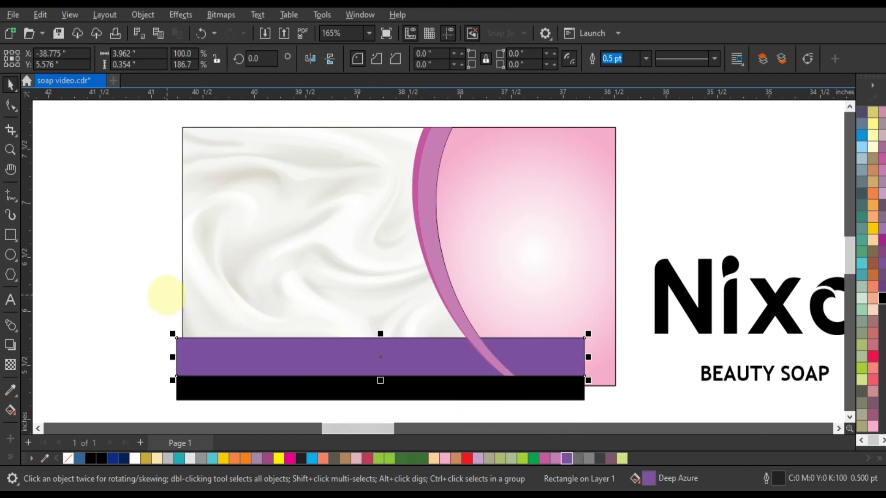
pyautogui.hotkey('ctrl', 'pagedown')
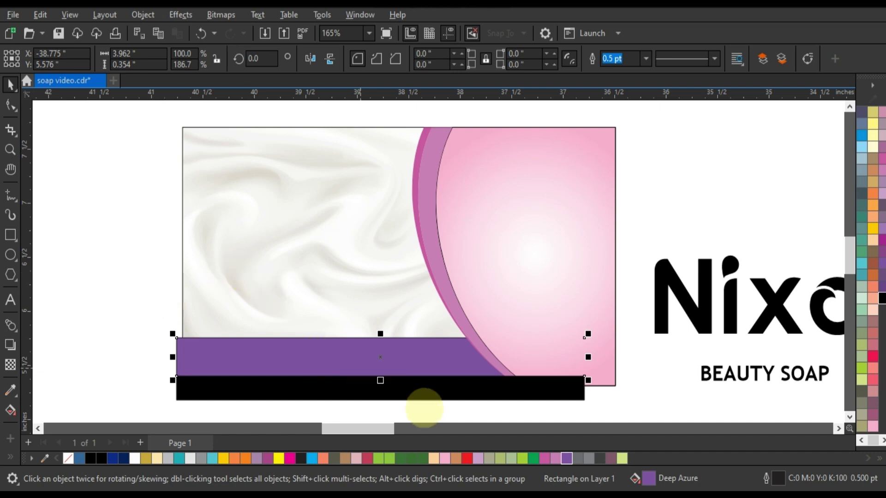
# Stretch both bands taller and add a thin Deep Azure stripe copy above them.
pyautogui.click(425, 393)
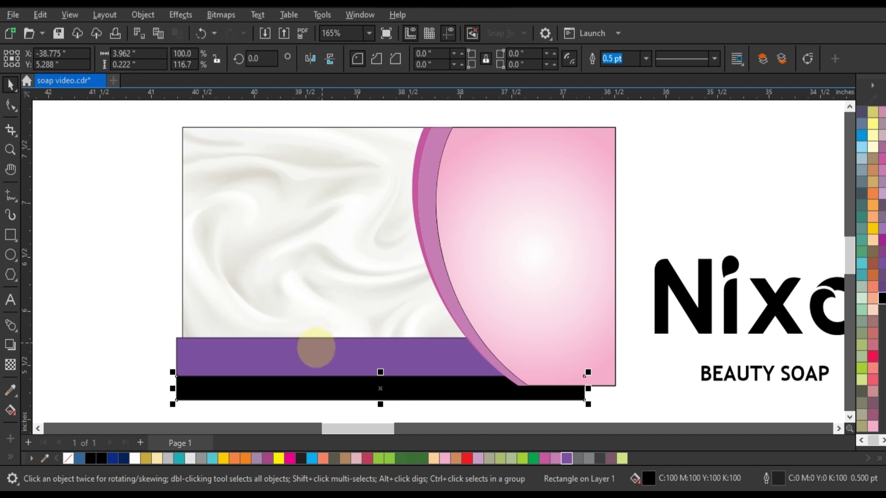
pyautogui.keyDown('shift'); pyautogui.click(313, 349); pyautogui.keyUp('shift')
pyautogui.moveTo(380, 334); pyautogui.dragTo(377, 312)
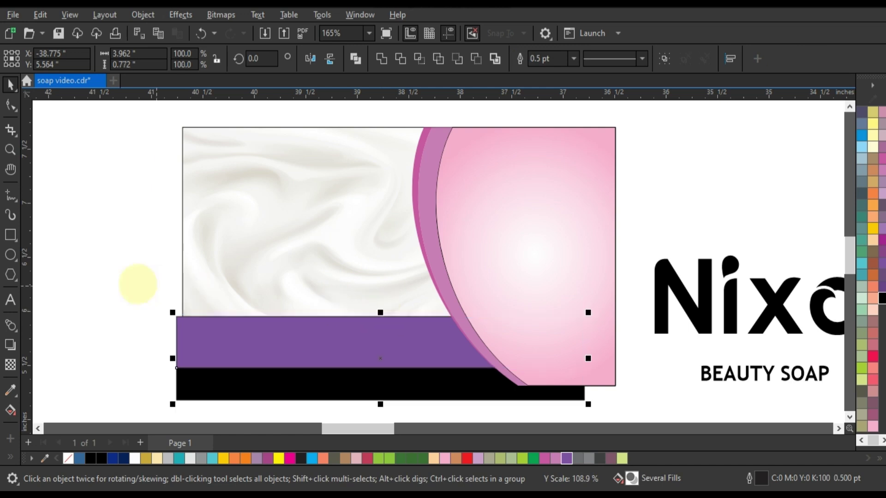
pyautogui.click(327, 355)
pyautogui.moveTo(378, 368); pyautogui.dragTo(382, 308)
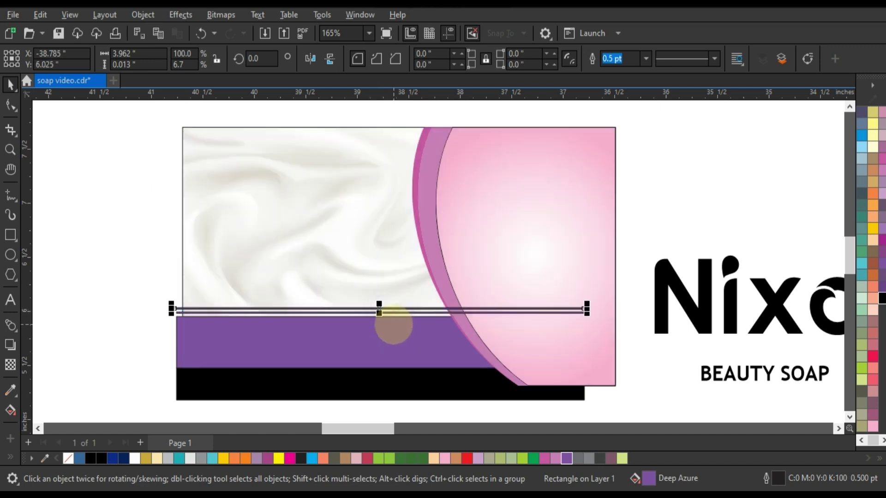
# Select the three thin stripes and the purple band, then remove their outlines.
pyautogui.press('Up')
pyautogui.moveTo(583, 338); pyautogui.dragTo(584, 338)
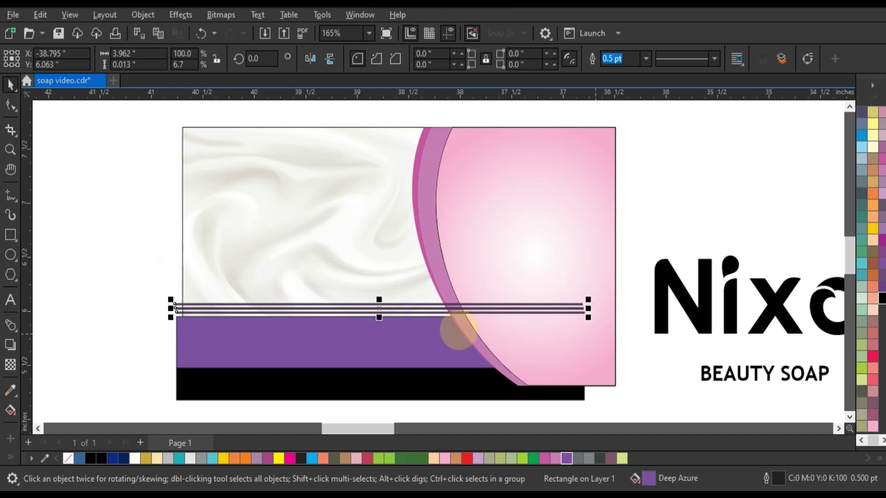
pyautogui.keyDown('shift'); pyautogui.click(292, 340); pyautogui.keyUp('shift')
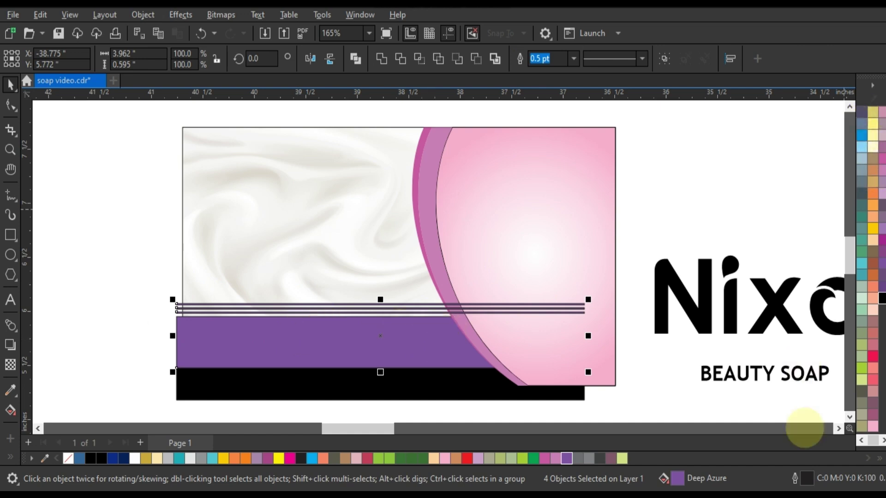
pyautogui.click(860, 440)
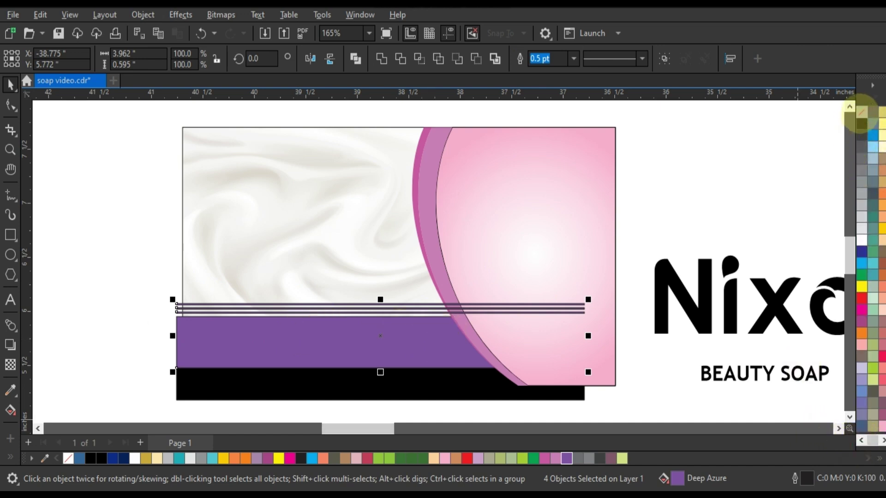
pyautogui.rightClick(861, 118)
pyautogui.click(842, 124)
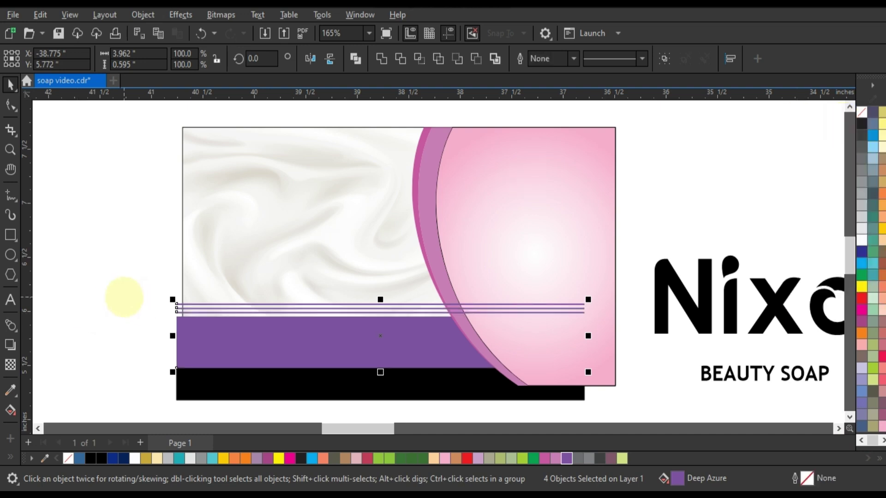
# Recolour the band and thin stripes with a plum fill.
pyautogui.click(123, 297)
pyautogui.moveTo(147, 297); pyautogui.dragTo(589, 376)
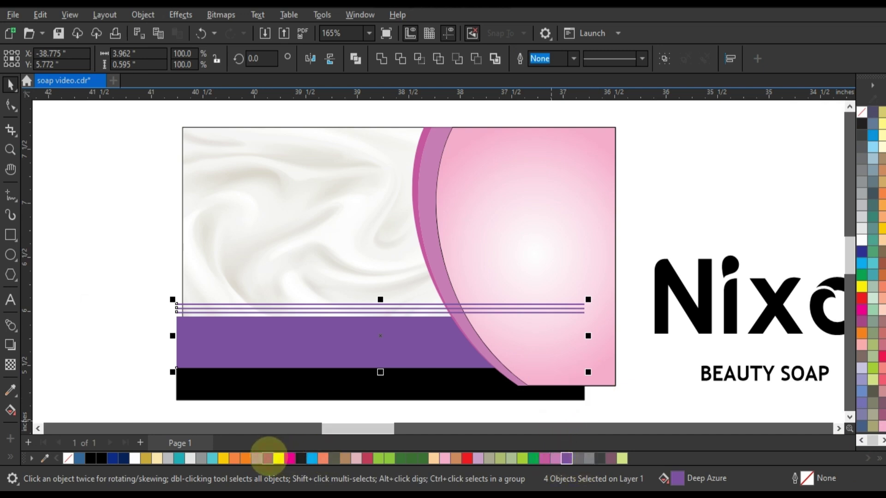
pyautogui.moveTo(267, 458)
pyautogui.mouseDown()
pyautogui.moveTo(380, 336)
pyautogui.moveTo(397, 381)
pyautogui.mouseUp()
# PowerClip the purple band, black band and stripes inside the marble card.
pyautogui.keyDown('shift'); pyautogui.click(398, 385); pyautogui.keyUp('shift')
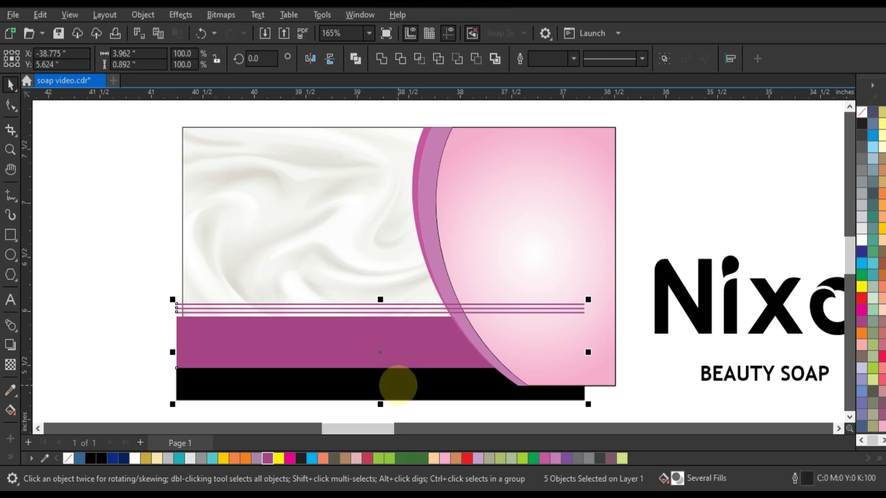
pyautogui.rightClick(397, 385)
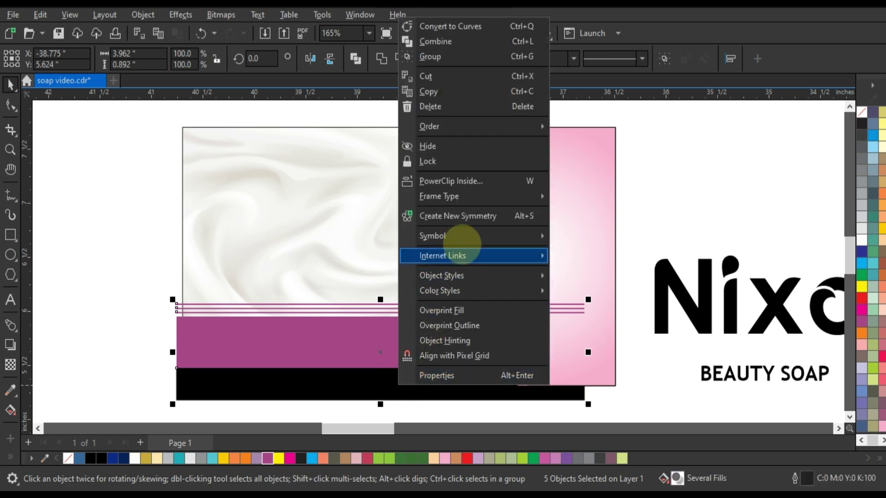
pyautogui.click(461, 182)
pyautogui.click(305, 188)
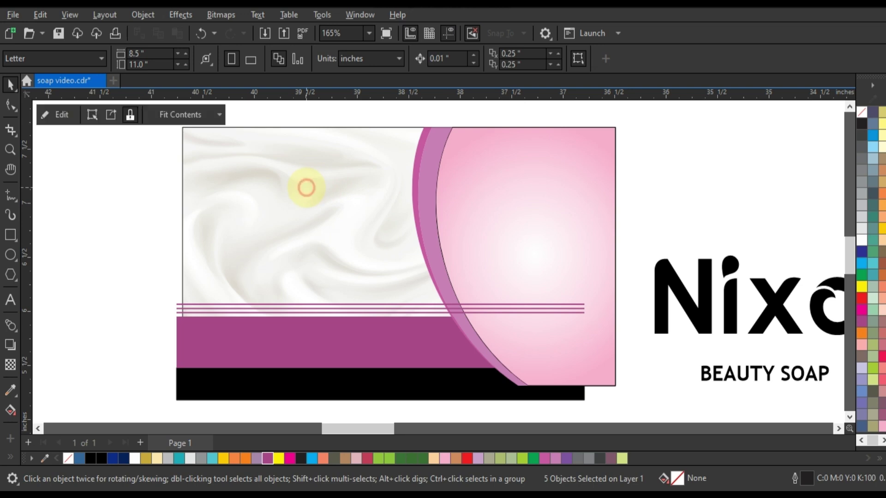
pyautogui.click(156, 262)
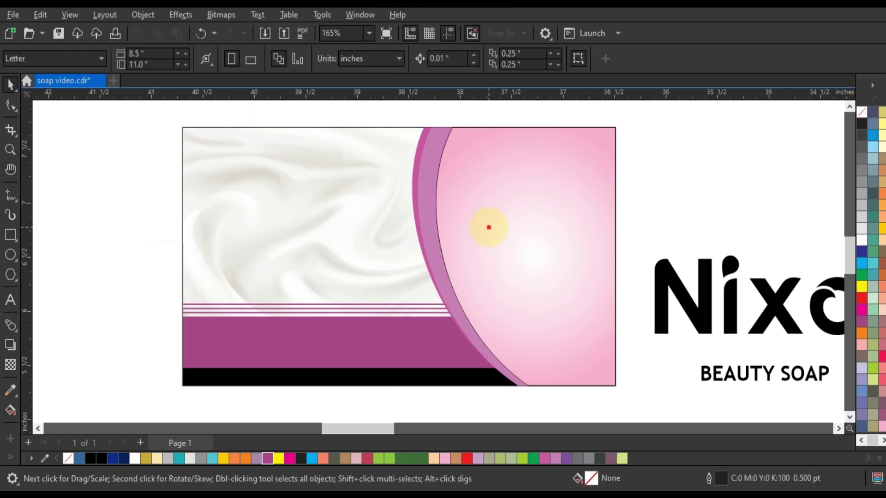
# Remove the outline from the pink curved shape.
pyautogui.click(489, 227)
pyautogui.rightClick(854, 120)
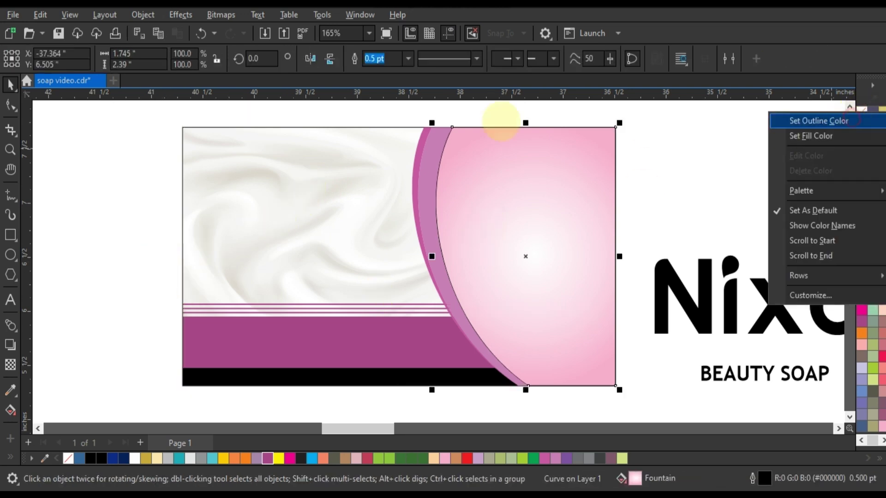
pyautogui.press('Return')
pyautogui.click(398, 114)
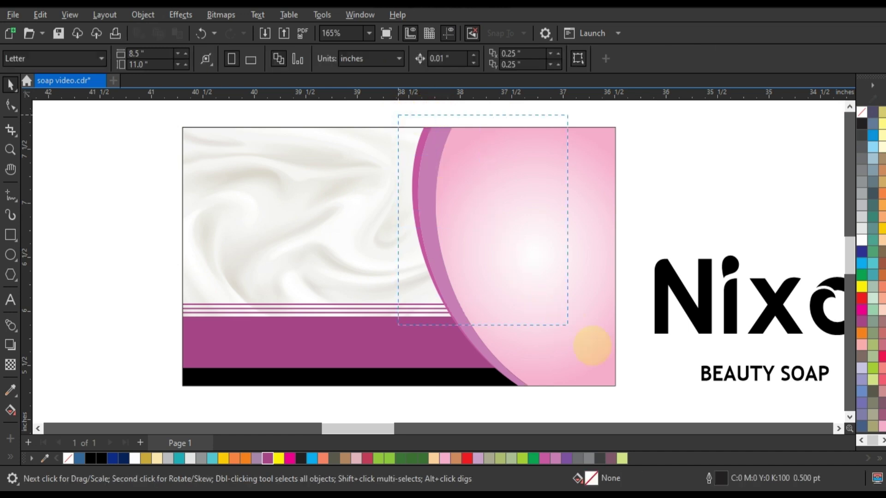
pyautogui.click(180, 205)
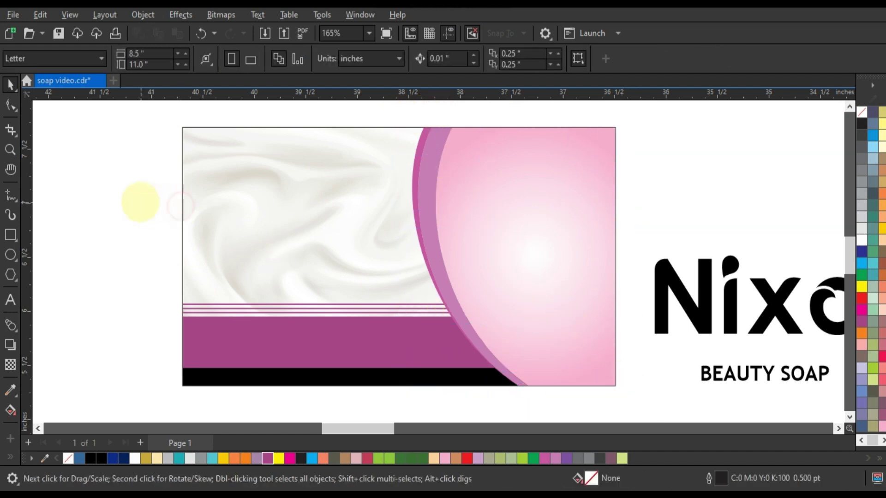
# Move the Nixon logo onto the card's left marble area and rescale it.
pyautogui.moveTo(783, 312); pyautogui.dragTo(380, 254)
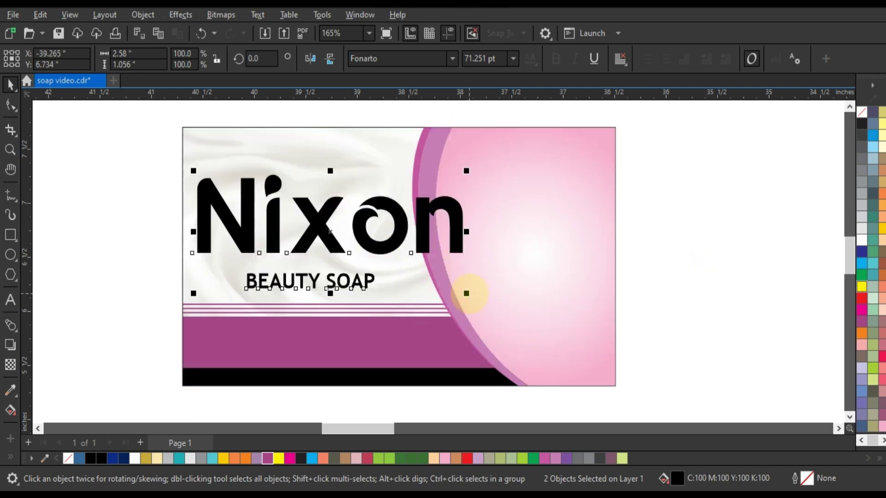
pyautogui.moveTo(467, 293); pyautogui.dragTo(394, 277)
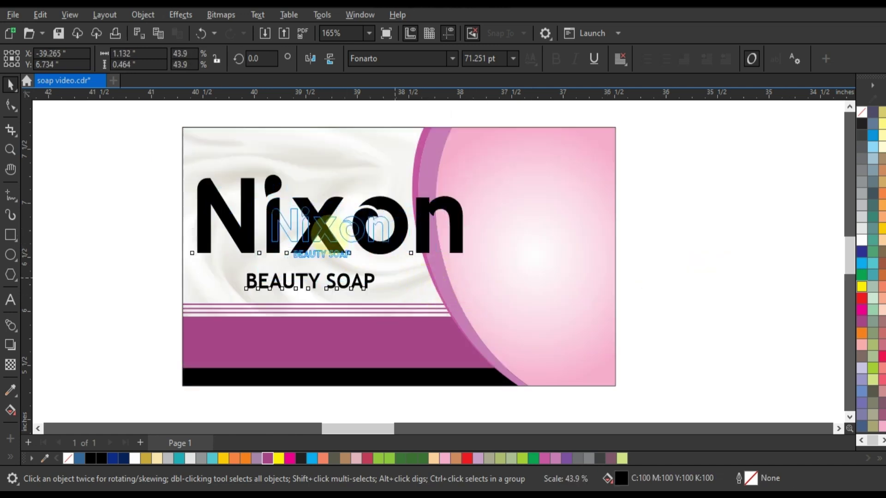
pyautogui.moveTo(330, 231); pyautogui.dragTo(294, 229)
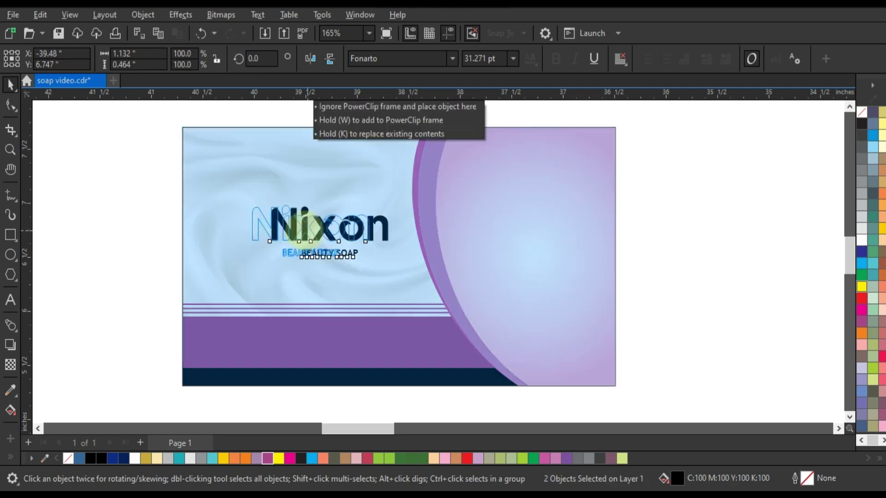
pyautogui.moveTo(360, 260); pyautogui.dragTo(381, 275)
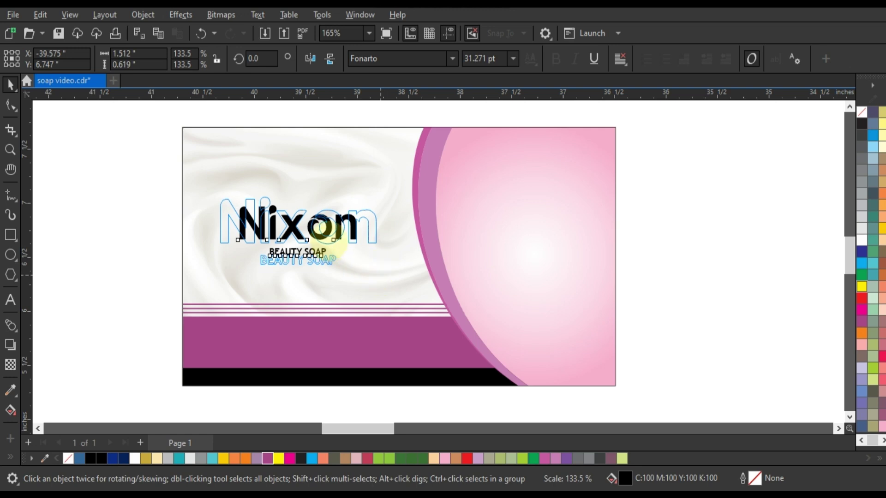
pyautogui.moveTo(329, 243); pyautogui.dragTo(326, 226)
pyautogui.click(128, 204)
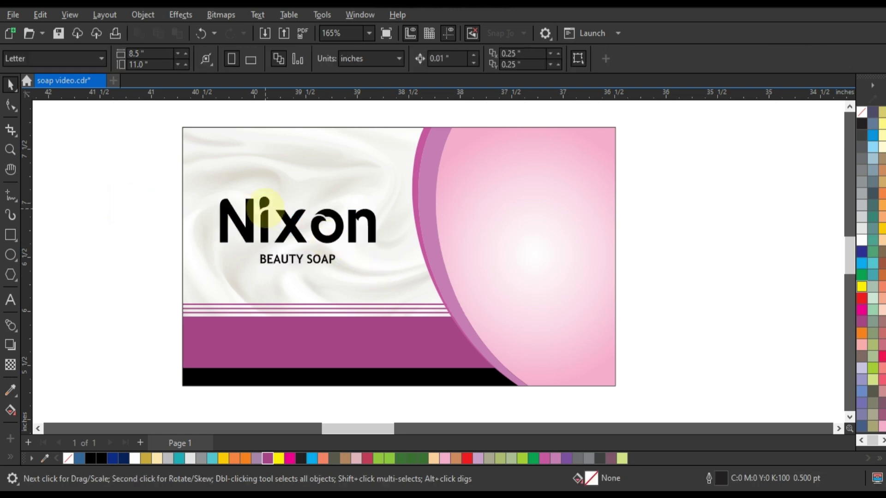
# Check the Nixon logo pieces and tuck BEAUTY SOAP closer under the logo.
pyautogui.click(287, 213)
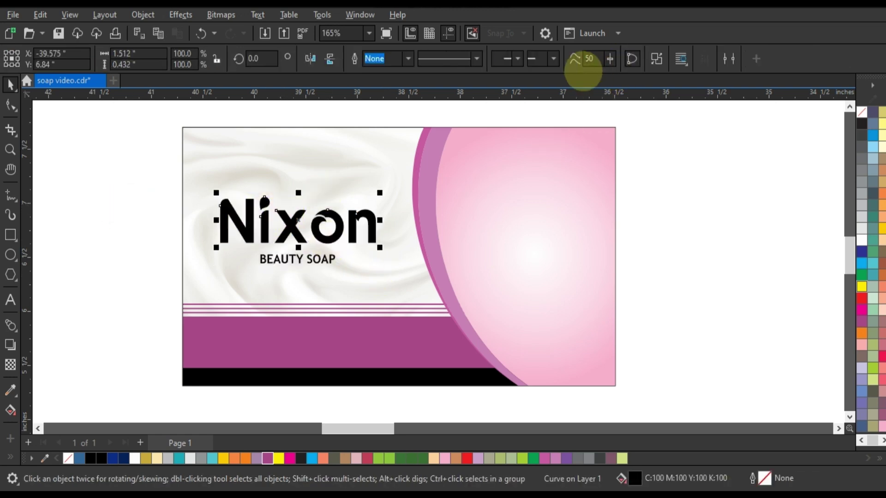
pyautogui.click(111, 219)
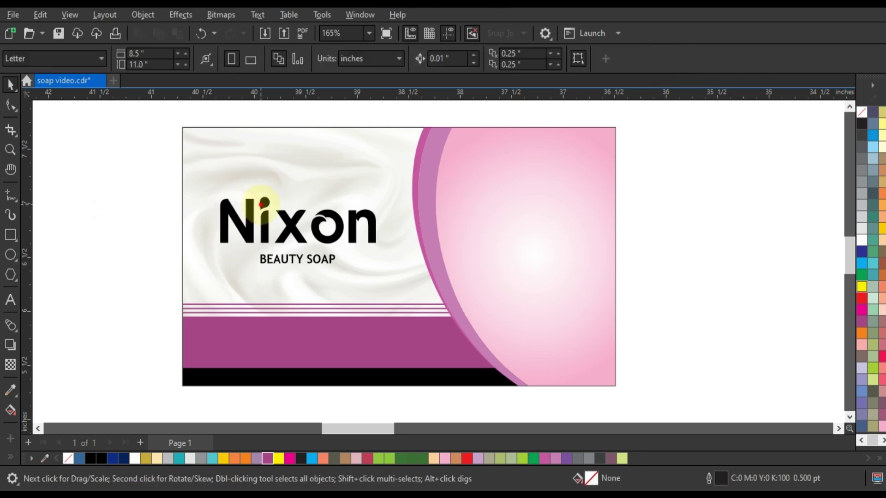
pyautogui.click(262, 204)
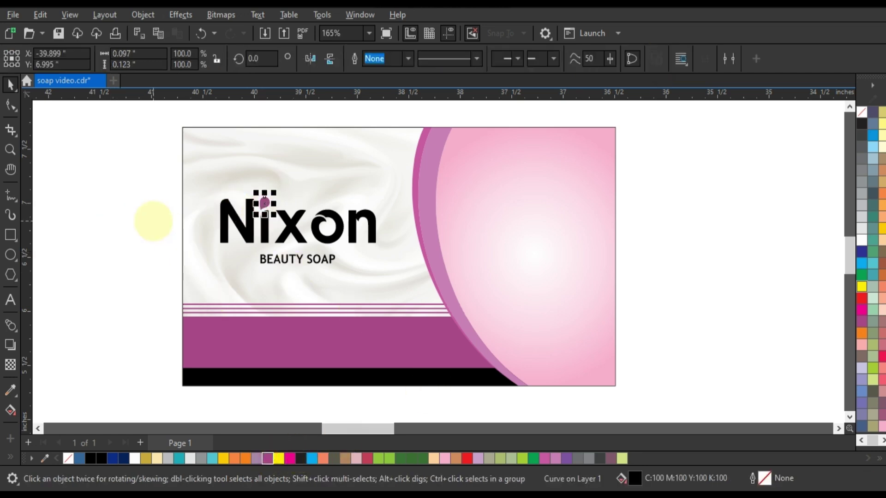
pyautogui.click(153, 220)
pyautogui.moveTo(277, 233)
pyautogui.mouseDown()
pyautogui.moveTo(375, 258)
pyautogui.moveTo(329, 266)
pyautogui.moveTo(324, 254)
pyautogui.mouseUp()
pyautogui.click(123, 246)
pyautogui.click(321, 267)
pyautogui.moveTo(165, 172); pyautogui.dragTo(379, 248)
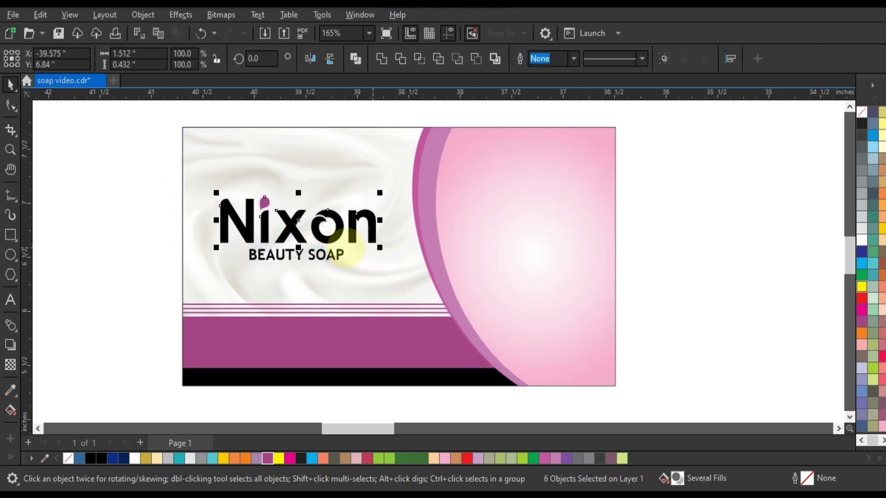
# Group the six Nixon pieces and enlarge them with BEAUTY SOAP to 10.471 pt.
pyautogui.hotkey('ctrl', 'g')
pyautogui.keyDown('shift'); pyautogui.click(377, 265); pyautogui.keyUp('shift')
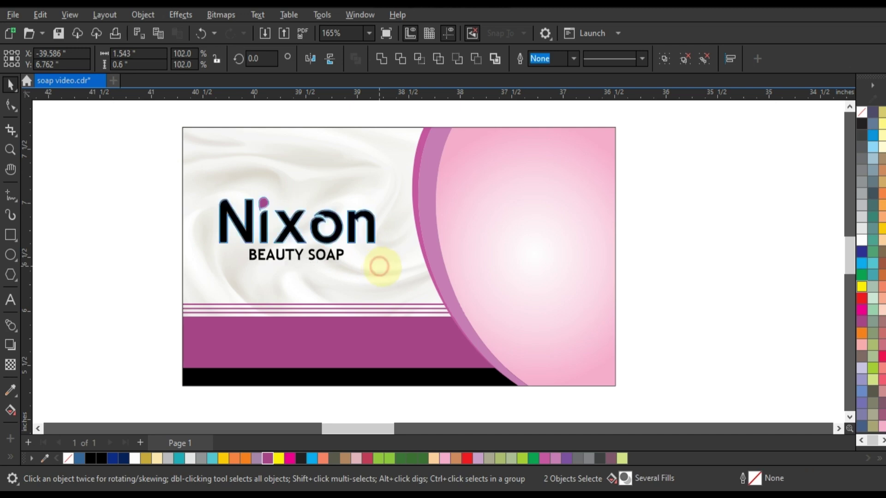
pyautogui.moveTo(379, 266); pyautogui.dragTo(386, 264)
pyautogui.click(158, 237)
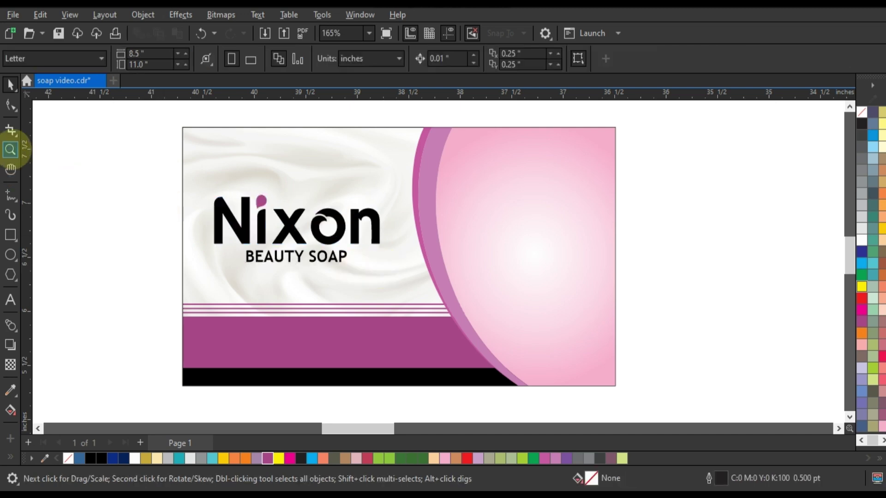
pyautogui.click(10, 149)
# Zoom out and move the PINKOWS text group onto the soap label.
pyautogui.rightClick(181, 202)
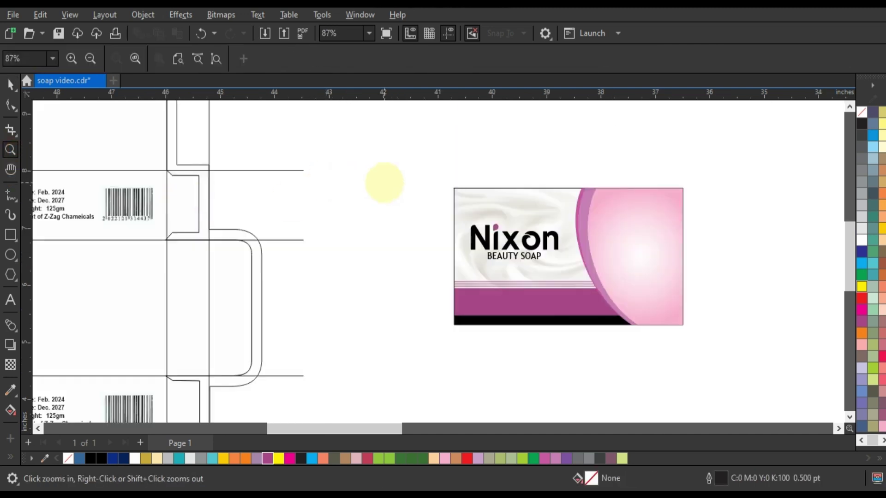
pyautogui.rightClick(384, 183)
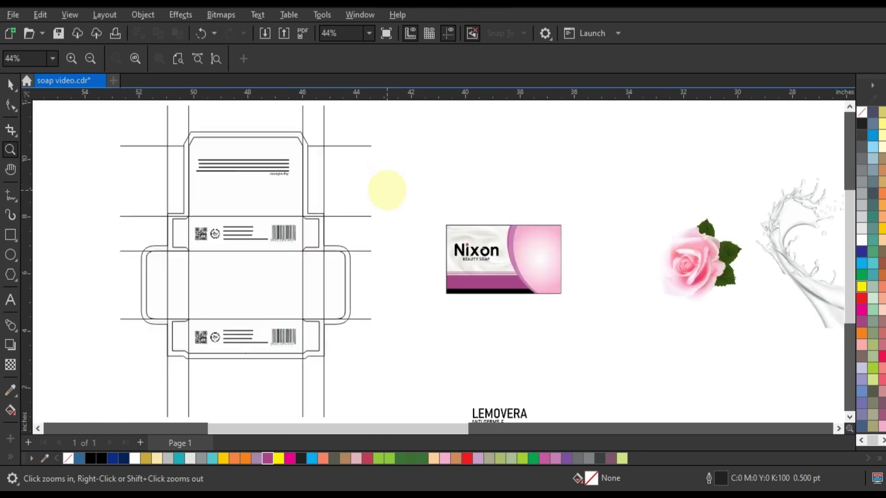
pyautogui.click(10, 84)
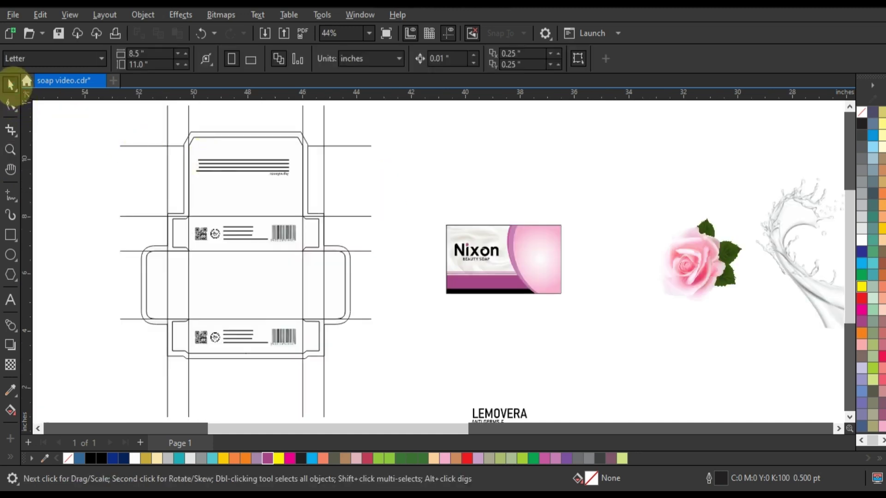
pyautogui.click(850, 416)
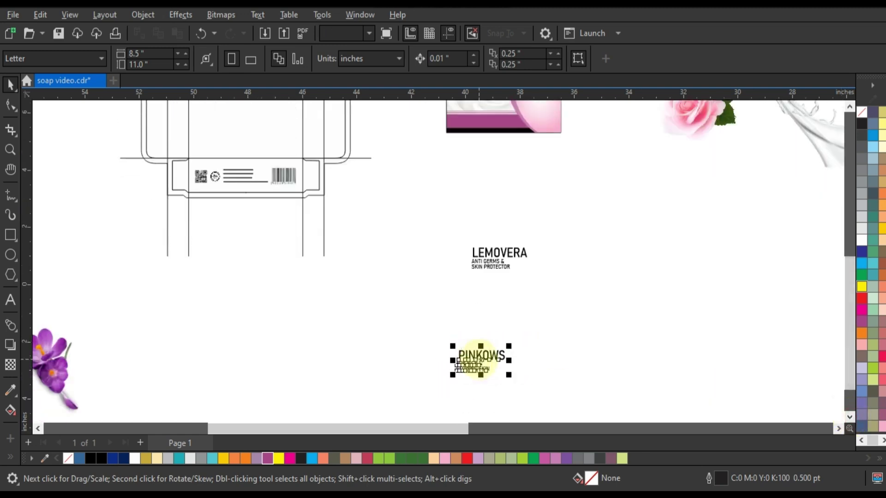
pyautogui.moveTo(480, 360); pyautogui.dragTo(475, 126)
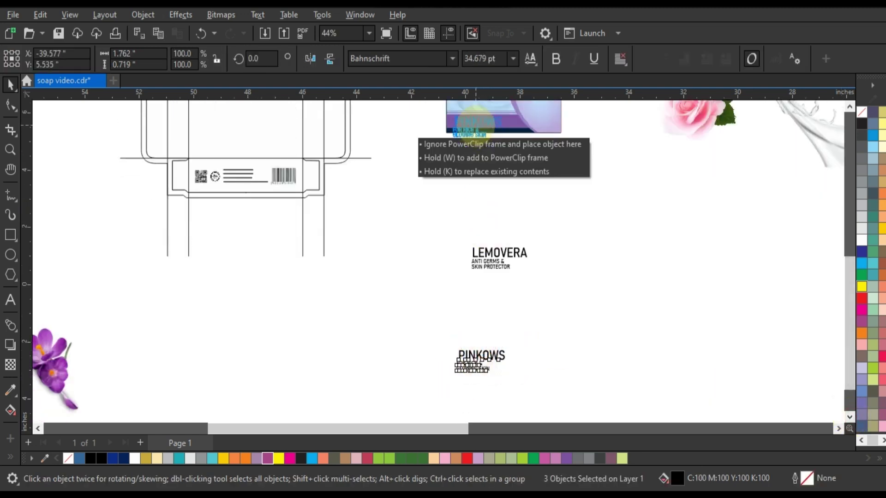
pyautogui.scroll(5, 419, 292)
pyautogui.click(419, 293)
pyautogui.scroll(-2, 458, 267)
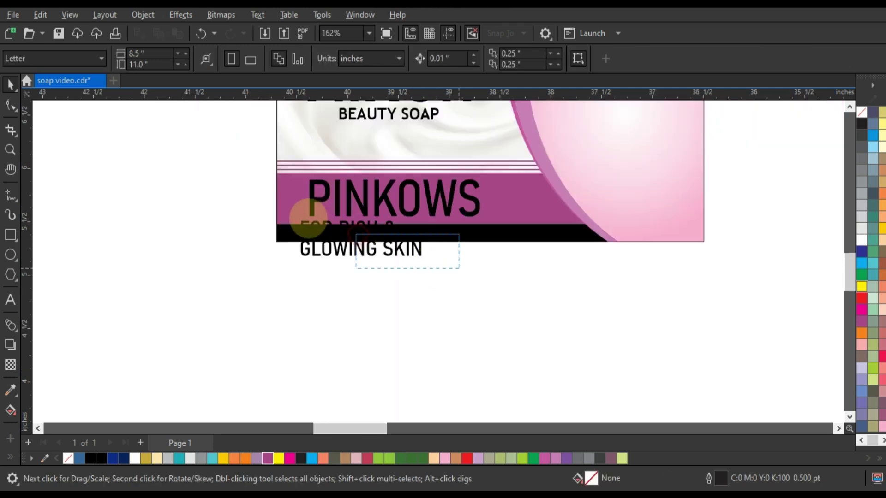
# Place FOR RICH & GLOWING SKIN beside PINKOWS and make both white.
pyautogui.moveTo(308, 217)
pyautogui.mouseDown()
pyautogui.moveTo(297, 217)
pyautogui.moveTo(535, 195)
pyautogui.mouseUp()
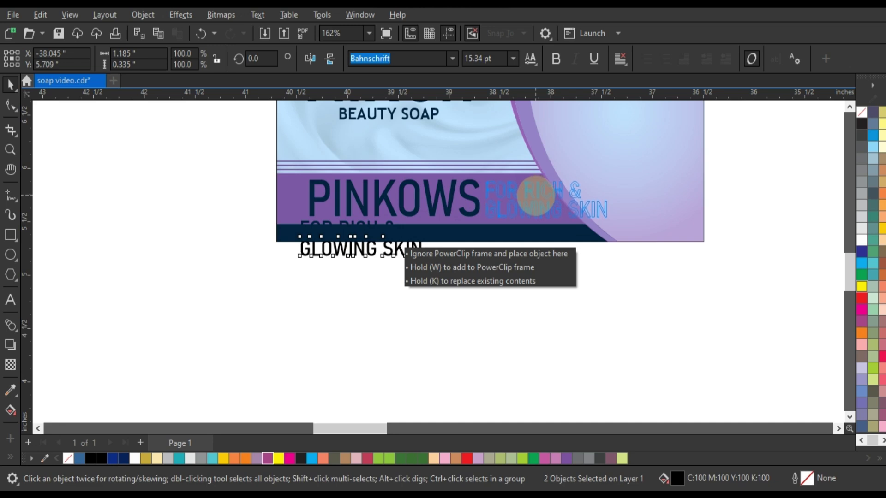
pyautogui.moveTo(531, 198); pyautogui.dragTo(532, 199)
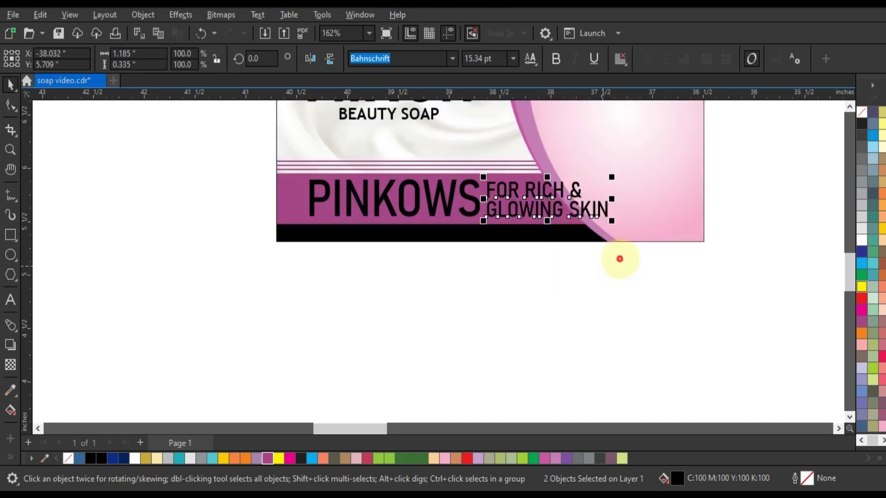
pyautogui.moveTo(619, 257); pyautogui.dragTo(303, 167)
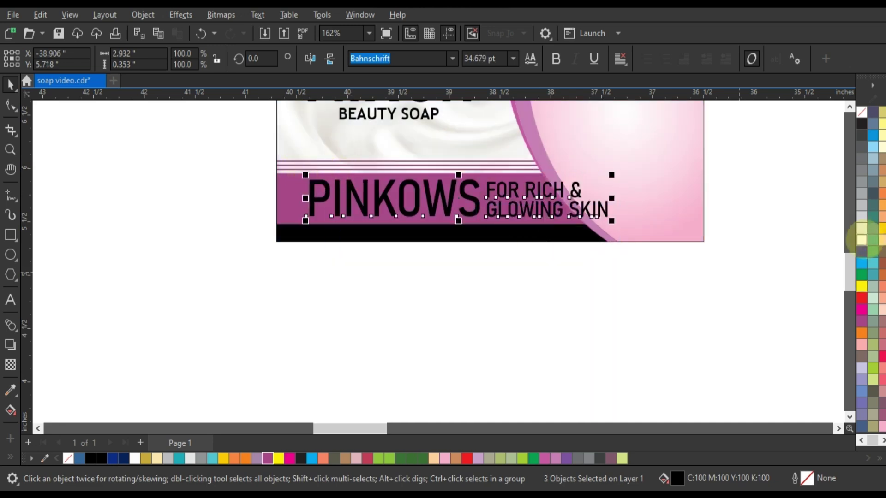
pyautogui.click(862, 239)
pyautogui.moveTo(611, 175)
pyautogui.mouseDown()
pyautogui.moveTo(558, 242)
pyautogui.moveTo(561, 231)
pyautogui.moveTo(541, 223)
pyautogui.mouseUp()
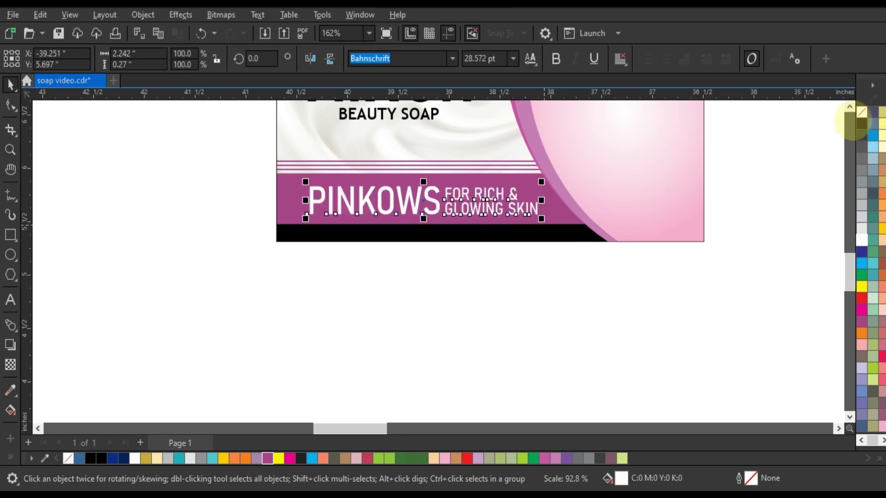
# Nudge and scale the PINKOWS tagline to about 83% across the purple band.
pyautogui.scroll(2, 850, 116)
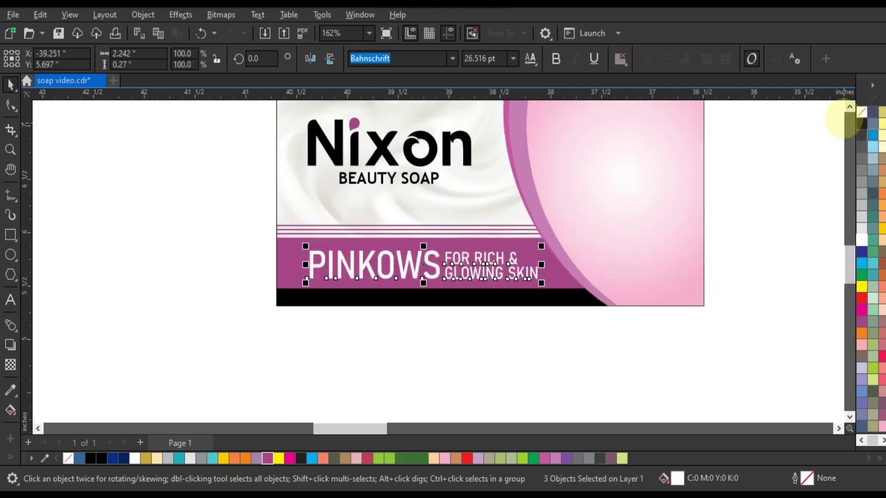
pyautogui.click(849, 106)
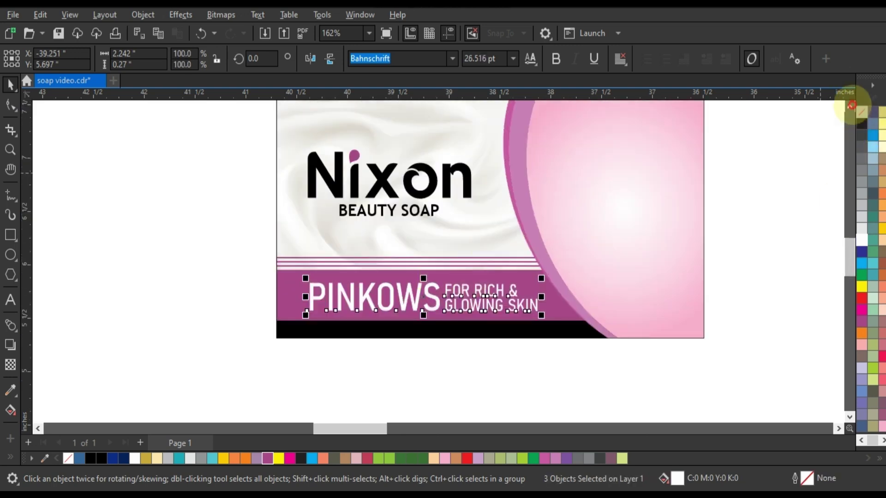
pyautogui.click(849, 107)
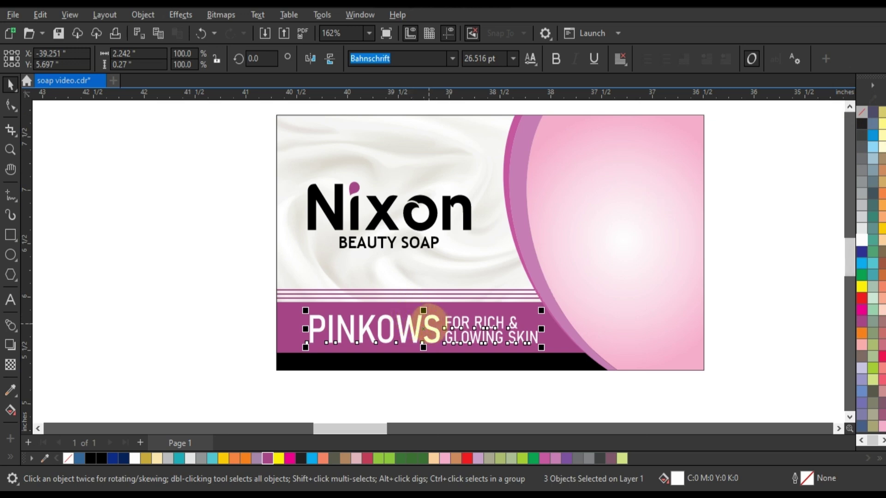
pyautogui.moveTo(424, 323); pyautogui.dragTo(421, 323)
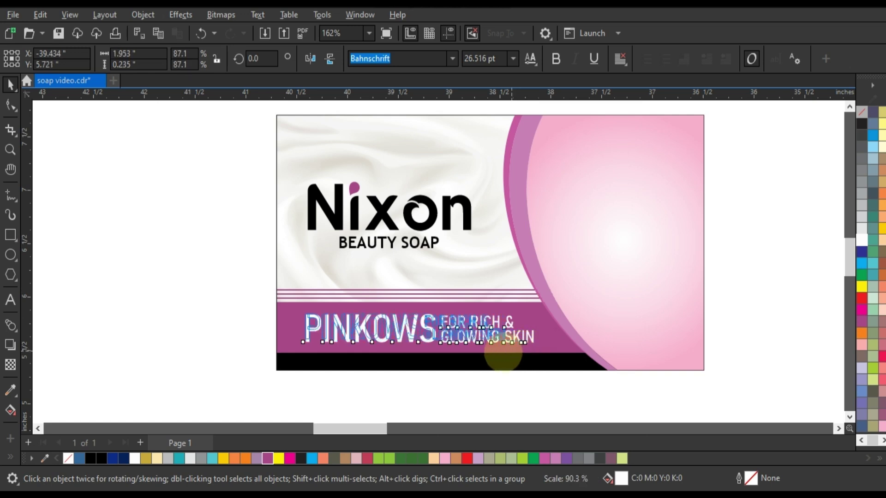
pyautogui.moveTo(537, 346); pyautogui.dragTo(497, 342)
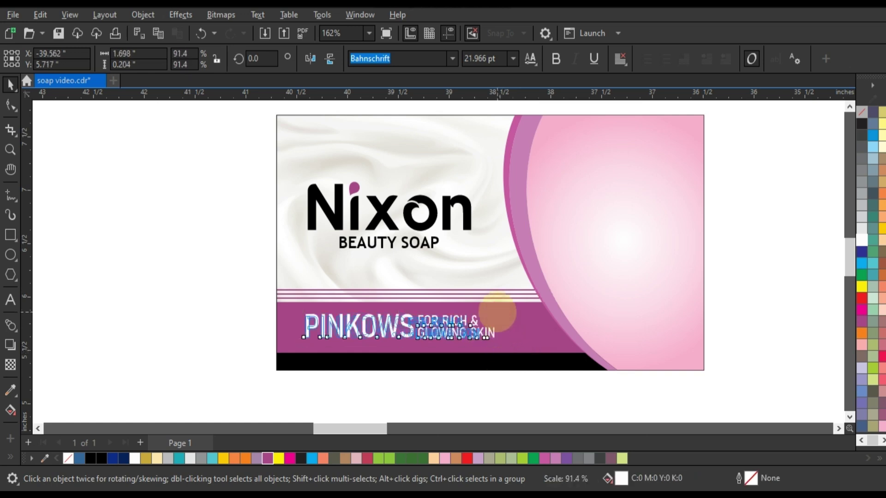
pyautogui.moveTo(498, 310); pyautogui.dragTo(482, 312)
pyautogui.moveTo(482, 342); pyautogui.dragTo(488, 345)
pyautogui.click(223, 263)
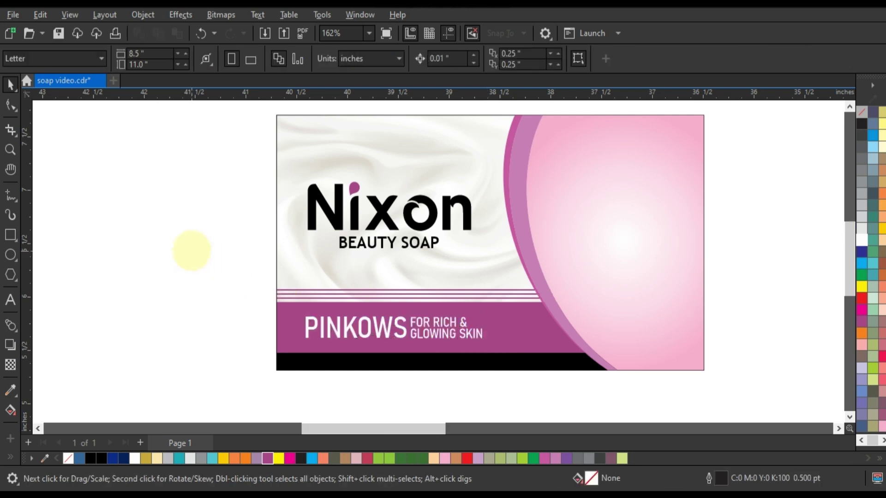
# Move the rose image onto the label's right side, bring it to front, and scale it down.
pyautogui.scroll(-2, 189, 250)
pyautogui.moveTo(707, 264)
pyautogui.mouseDown()
pyautogui.moveTo(463, 247)
pyautogui.moveTo(484, 247)
pyautogui.mouseUp()
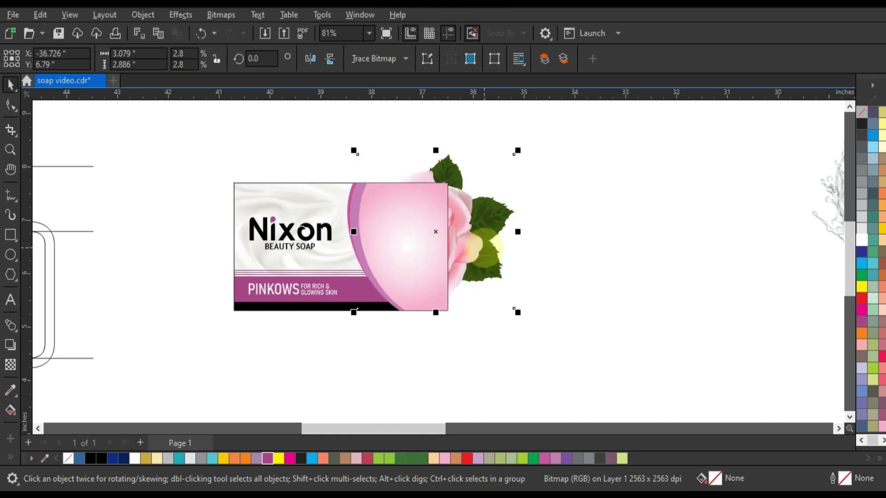
pyautogui.hotkey('shift', 'pageup')
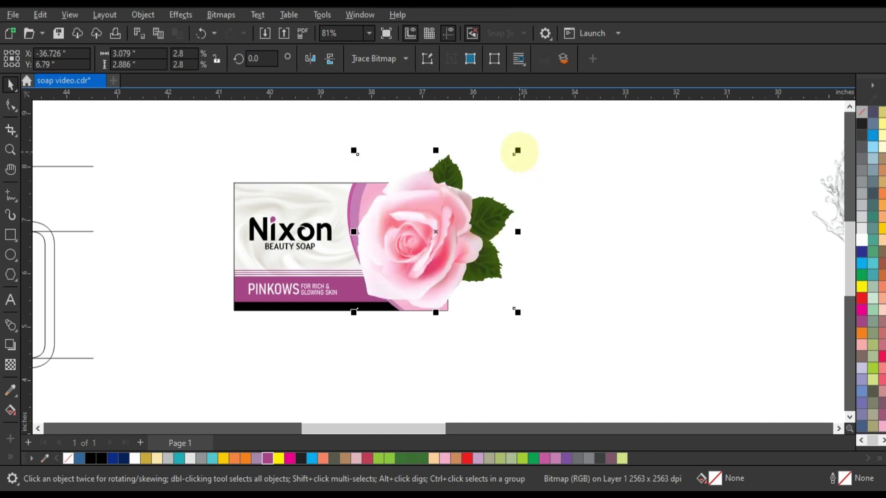
pyautogui.moveTo(518, 150); pyautogui.dragTo(468, 222)
pyautogui.moveTo(494, 171); pyautogui.dragTo(466, 210)
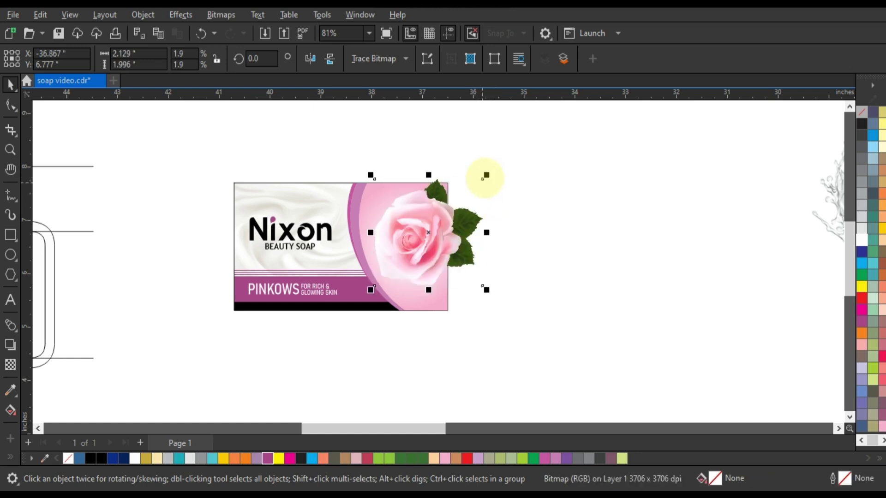
pyautogui.moveTo(487, 175); pyautogui.dragTo(491, 172)
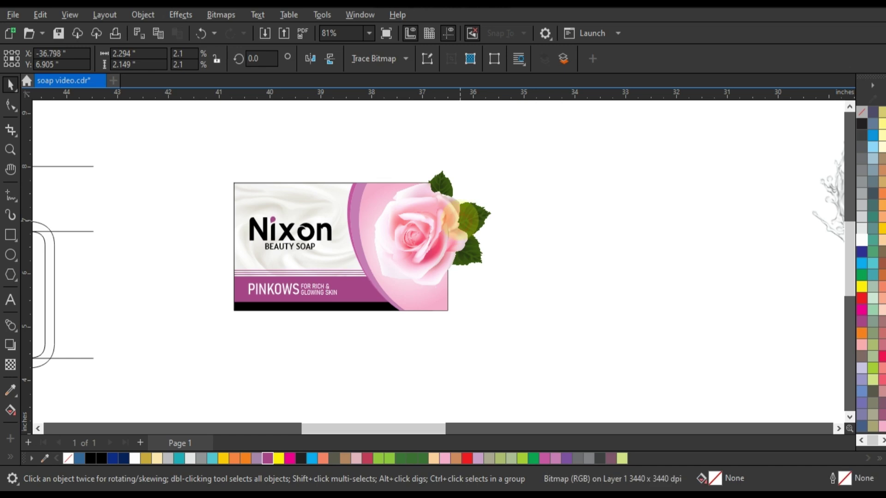
pyautogui.moveTo(450, 224); pyautogui.dragTo(449, 221)
# PowerClip the rose inside the soap box rectangle.
pyautogui.rightClick(460, 222)
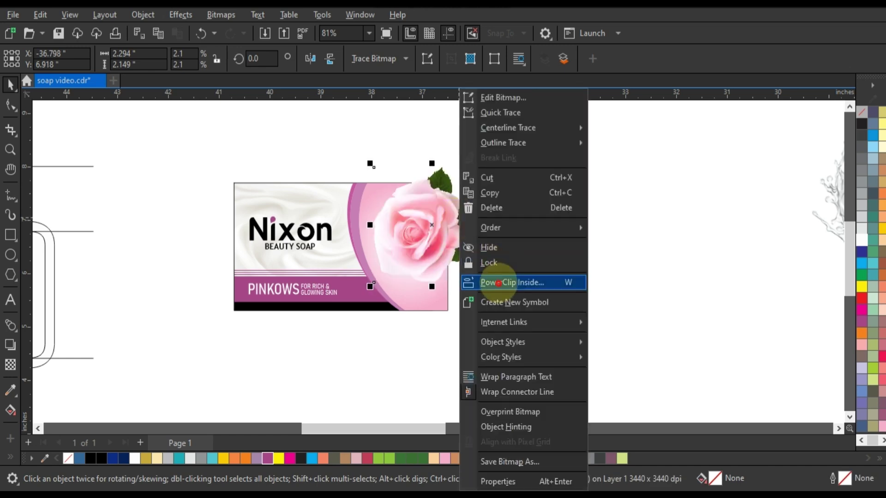
pyautogui.click(385, 206)
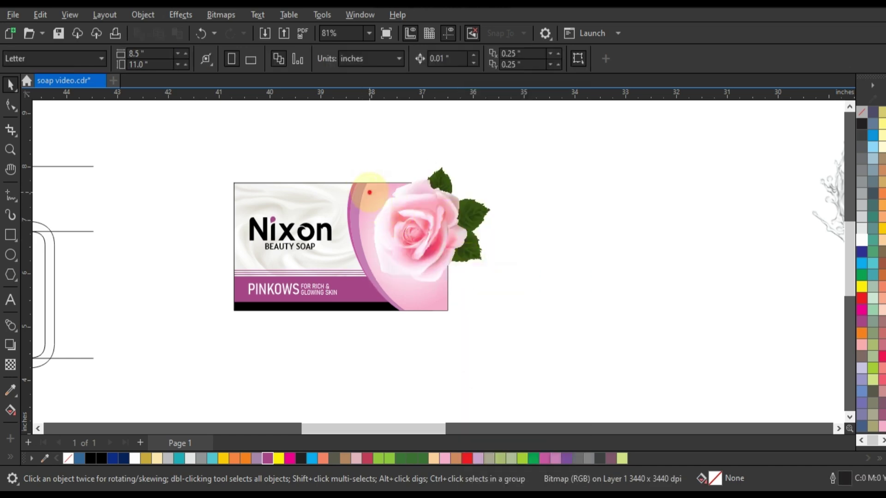
pyautogui.click(369, 192)
pyautogui.click(540, 237)
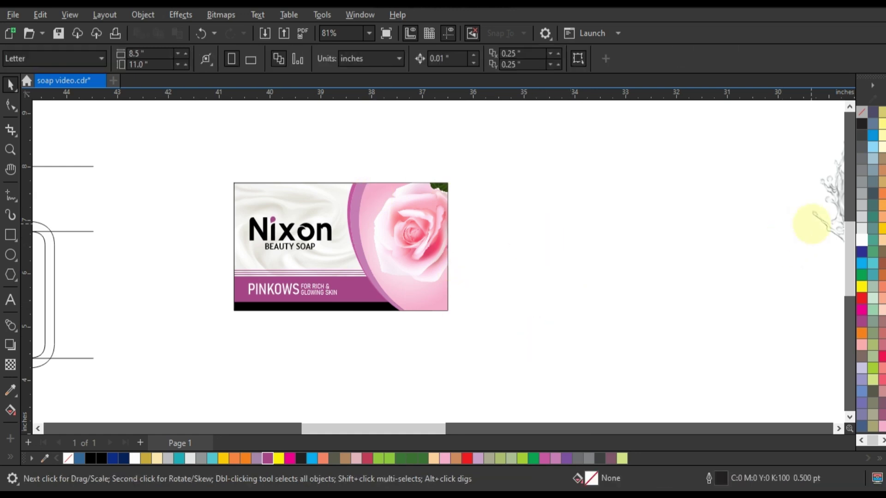
# Position the milk splash over the rose, then bring up Effects to reach Replace Colors.
pyautogui.moveTo(731, 231); pyautogui.dragTo(468, 267)
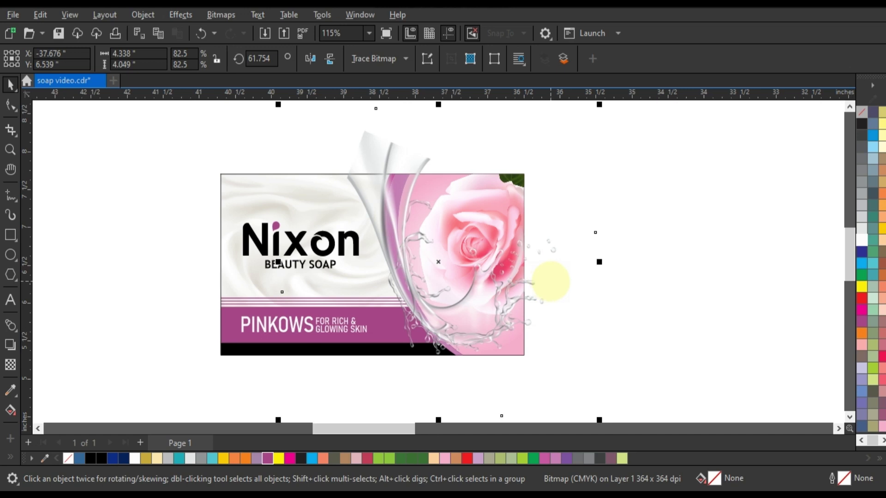
pyautogui.click(10, 149)
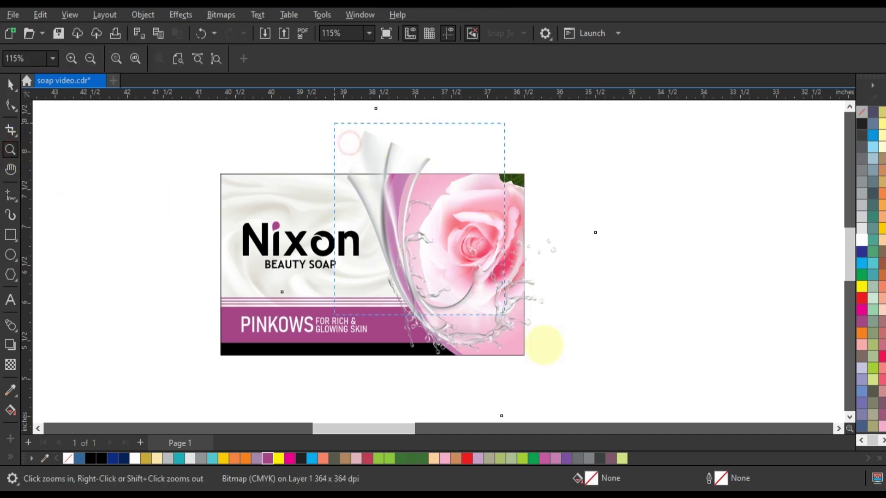
pyautogui.moveTo(335, 123); pyautogui.dragTo(587, 371)
pyautogui.scroll(1, 526, 198)
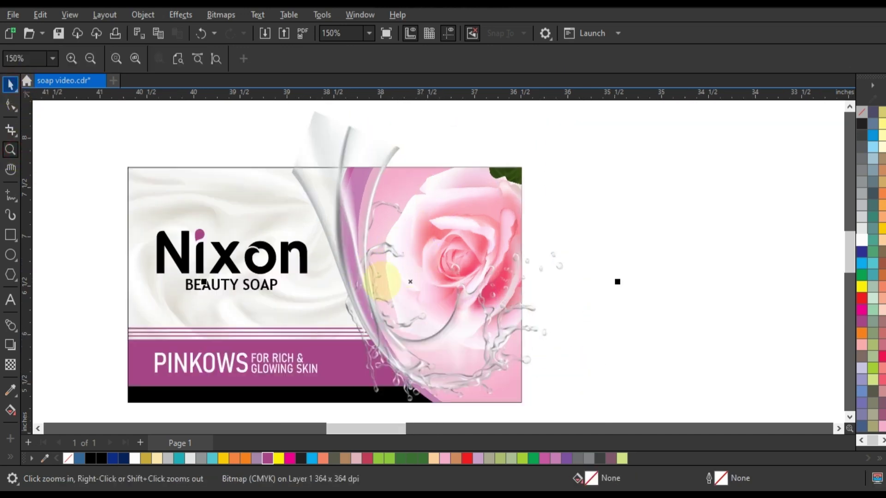
pyautogui.press('space')
pyautogui.moveTo(382, 281)
pyautogui.mouseDown()
pyautogui.moveTo(359, 255)
pyautogui.moveTo(380, 260)
pyautogui.mouseUp()
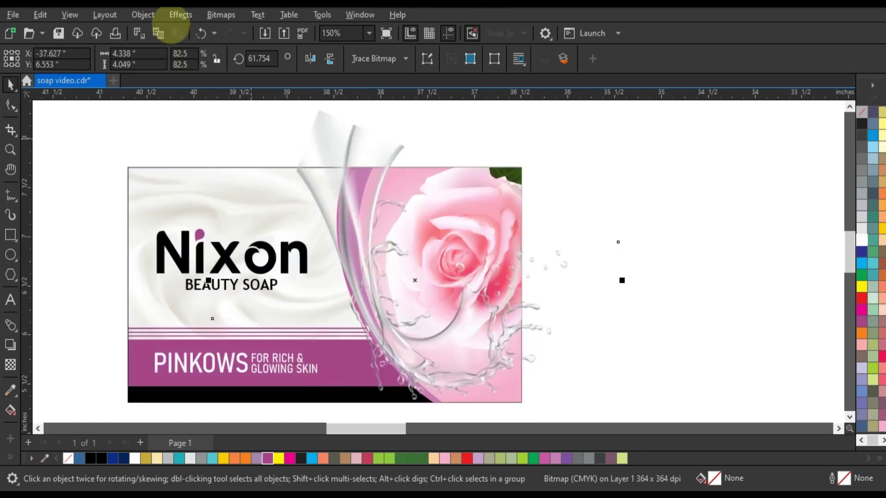
pyautogui.click(176, 16)
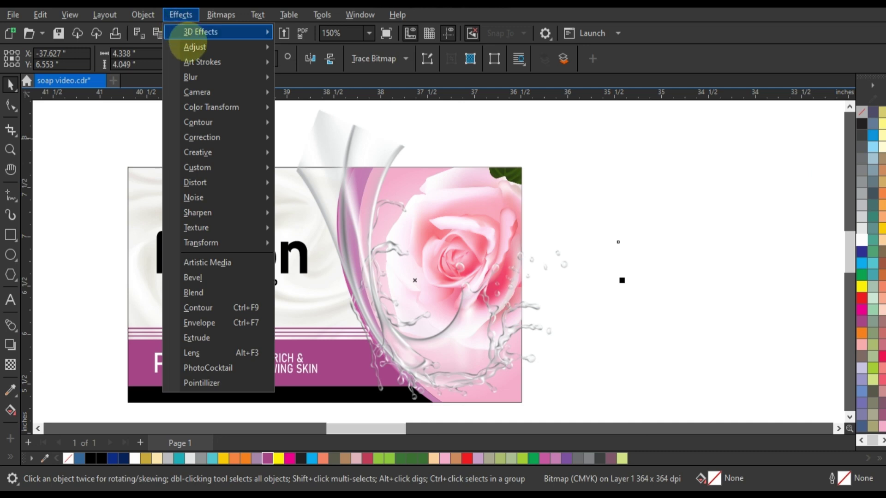
pyautogui.moveTo(195, 47)
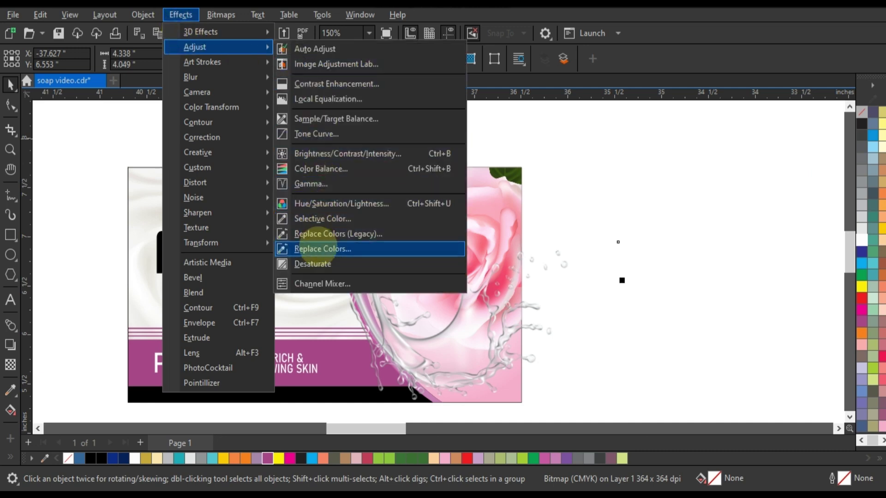
# Open Replace Colors for the splash with a single zoomed-in After preview.
pyautogui.click(318, 248)
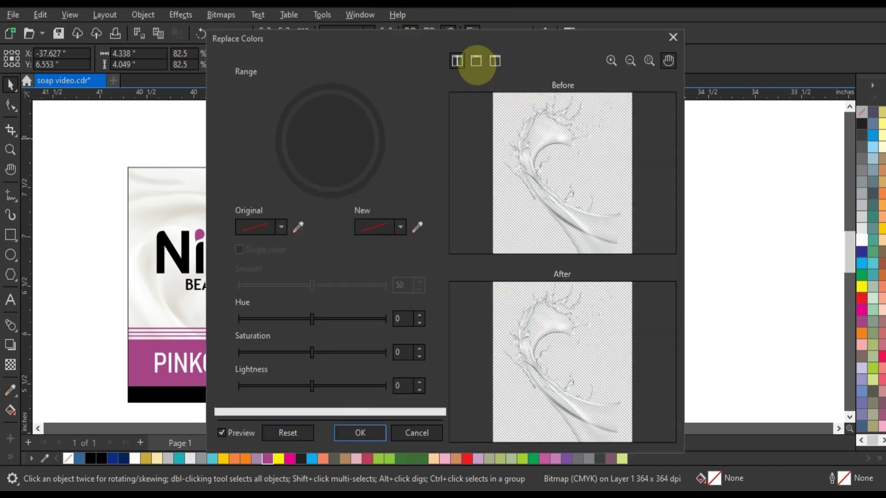
pyautogui.click(476, 60)
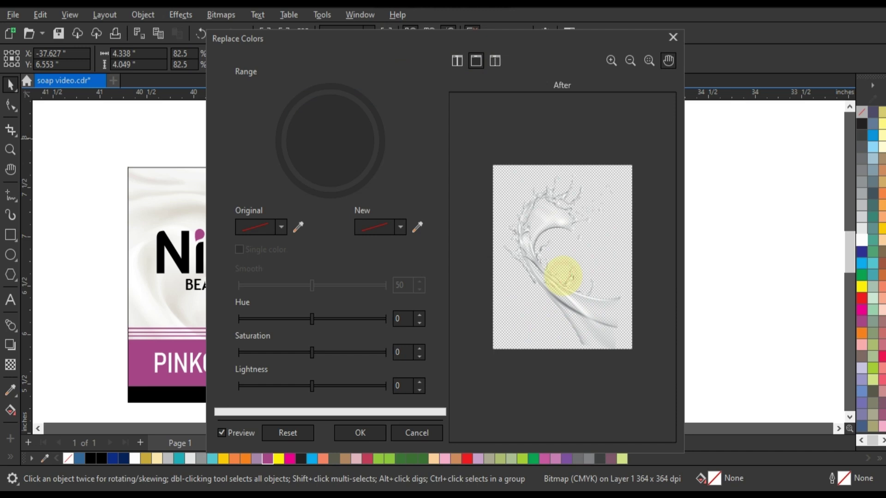
pyautogui.click(611, 61)
pyautogui.click(562, 266)
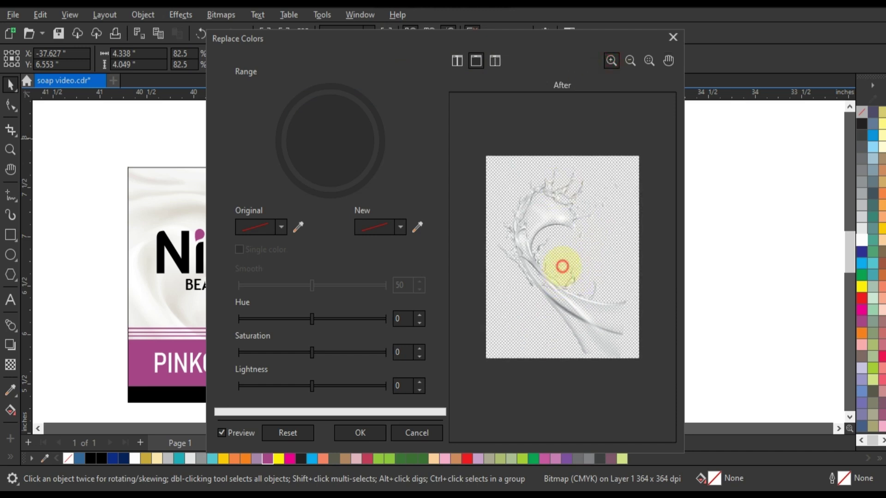
pyautogui.click(564, 266)
pyautogui.click(565, 270)
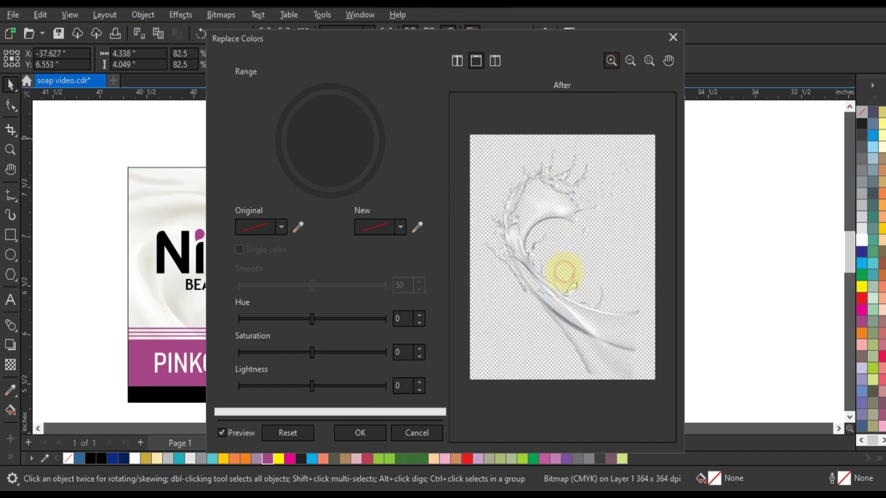
pyautogui.click(574, 272)
# Tint the splash pink with Hue -61 and Saturation 69, then apply.
pyautogui.click(365, 318)
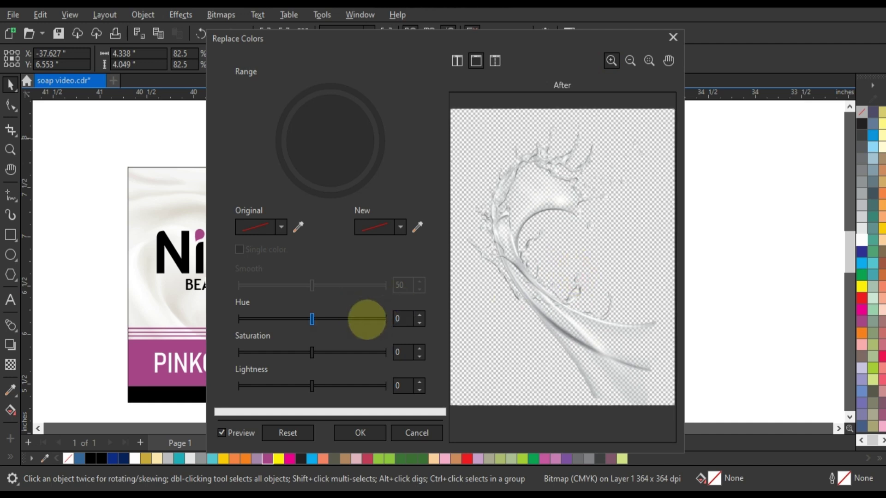
pyautogui.click(362, 317)
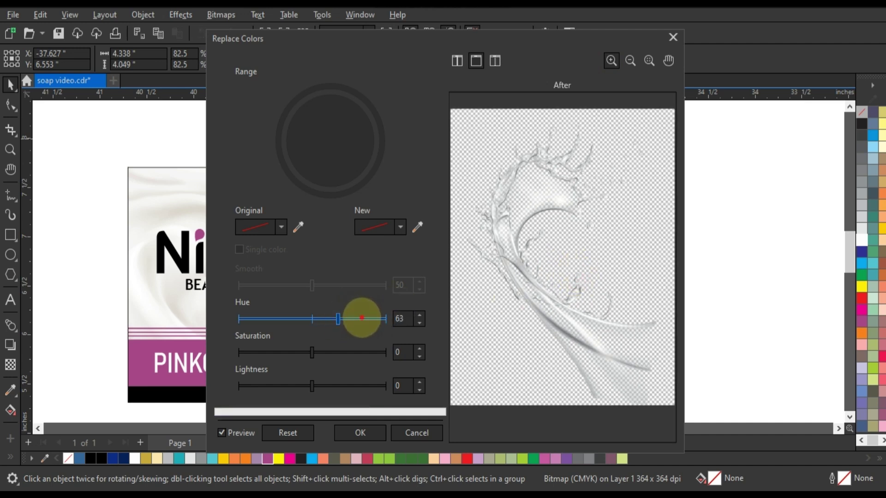
pyautogui.click(347, 352)
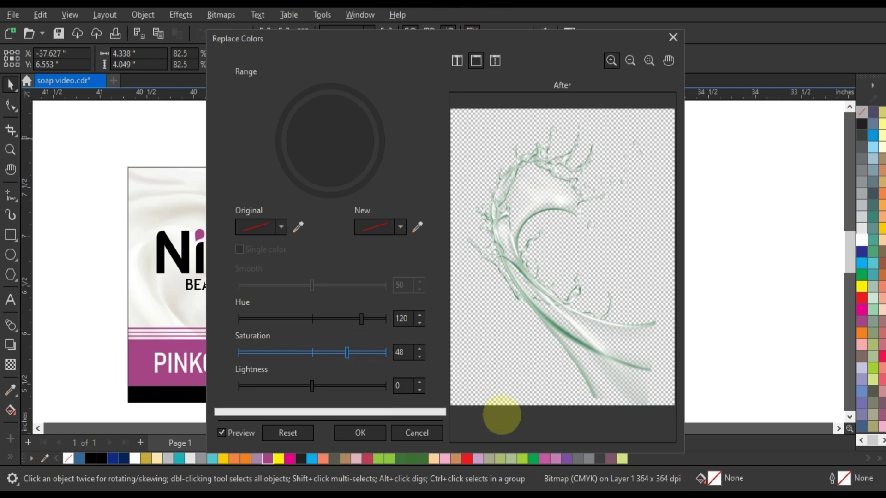
pyautogui.click(287, 318)
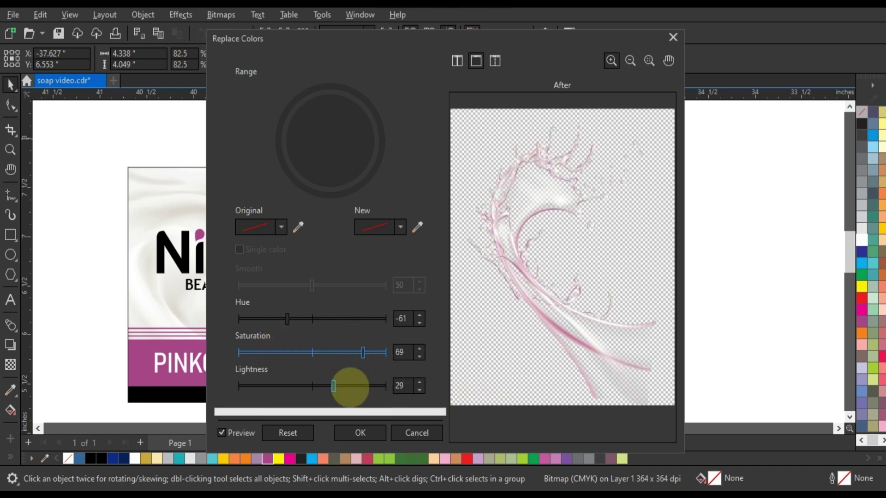
pyautogui.click(348, 387)
pyautogui.moveTo(348, 387); pyautogui.dragTo(317, 386)
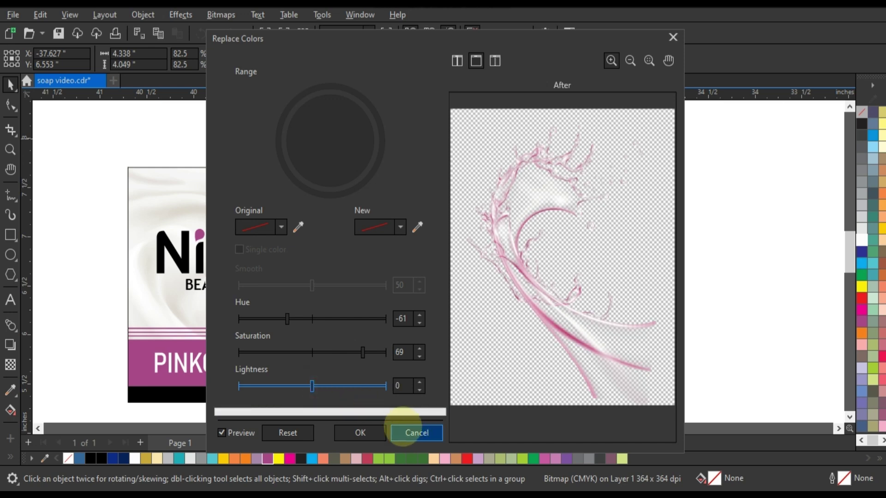
pyautogui.click(354, 432)
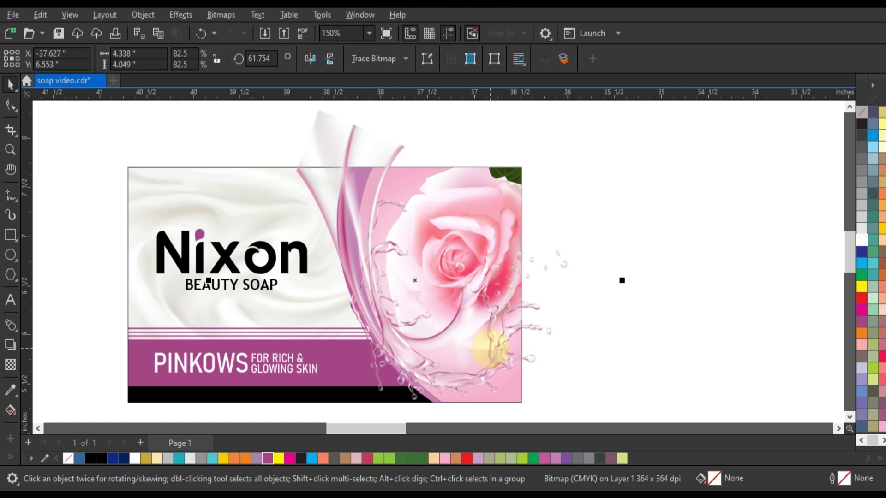
# Mirror the splash vertically and rotate it to about 354°.
pyautogui.click(329, 59)
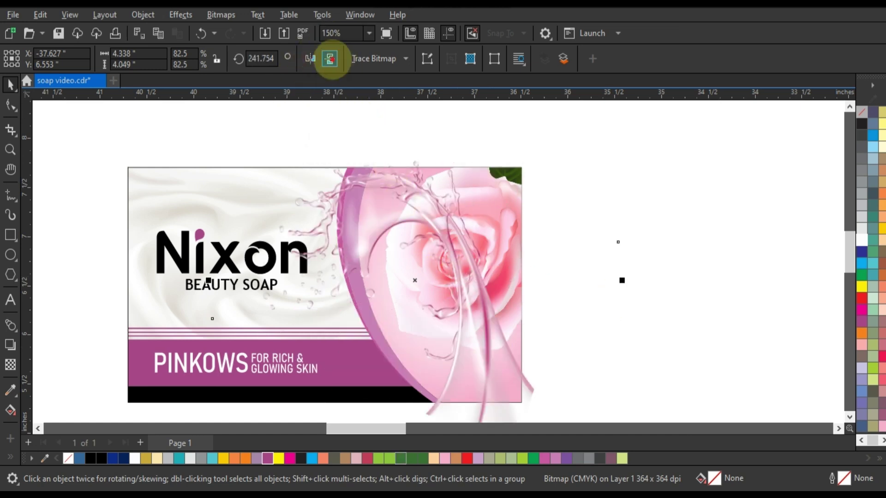
pyautogui.click(330, 59)
pyautogui.click(527, 123)
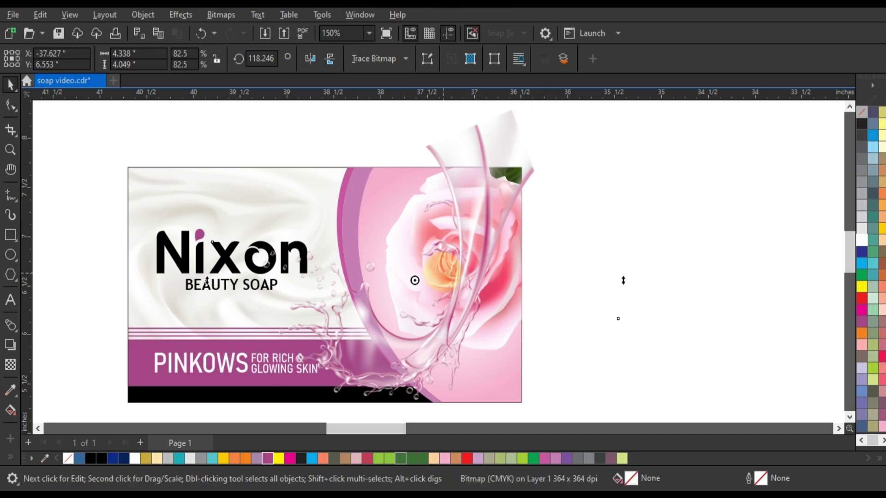
pyautogui.press('F3')
pyautogui.moveTo(531, 177)
pyautogui.mouseDown()
pyautogui.moveTo(472, 341)
pyautogui.moveTo(494, 292)
pyautogui.mouseUp()
pyautogui.moveTo(529, 162); pyautogui.dragTo(452, 323)
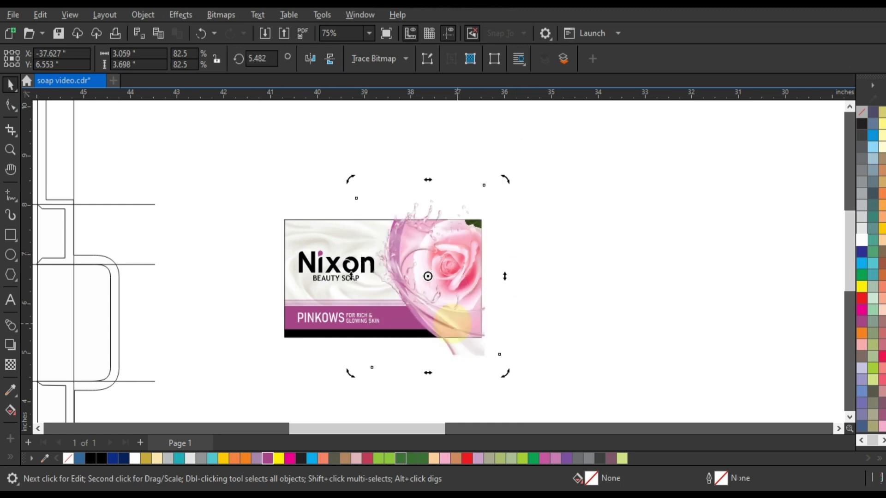
pyautogui.moveTo(509, 179); pyautogui.dragTo(436, 308)
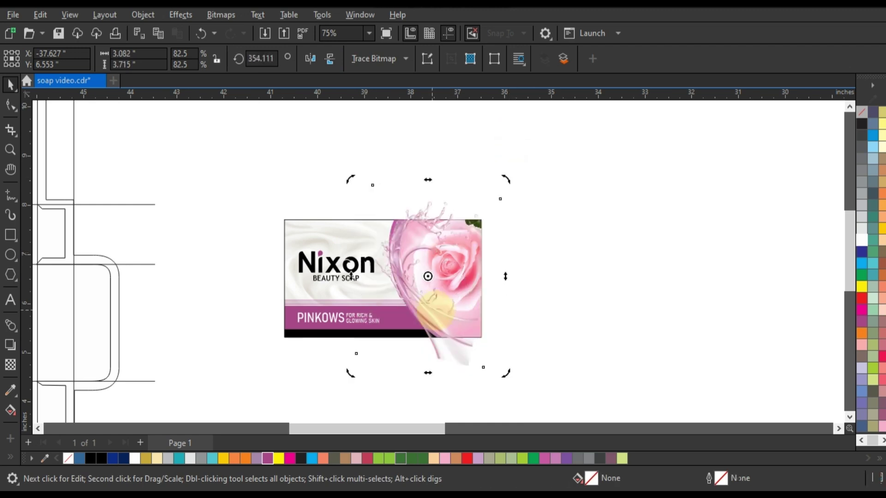
pyautogui.moveTo(351, 276); pyautogui.dragTo(353, 284)
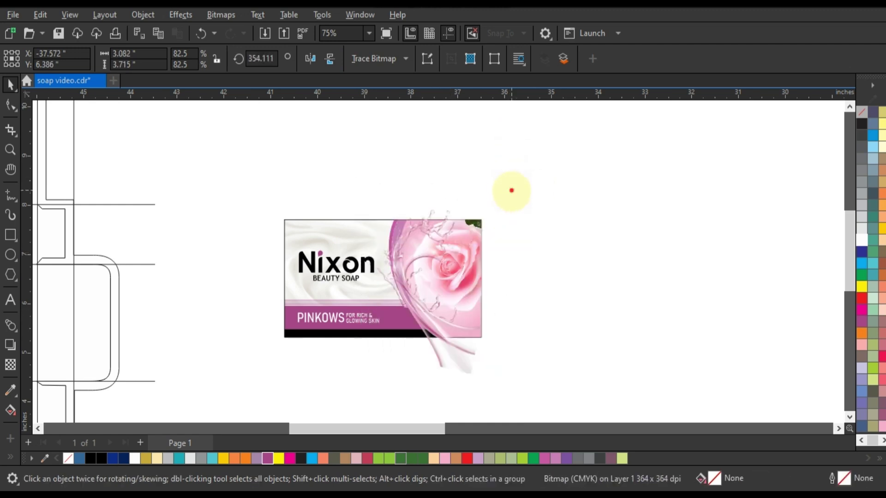
# Scale the splash to about 87% and settle it over the rose.
pyautogui.moveTo(507, 189); pyautogui.dragTo(528, 208)
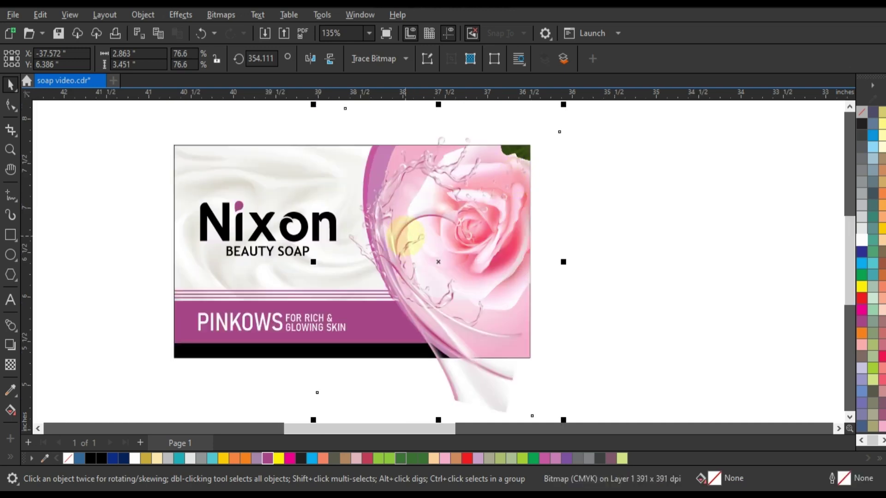
pyautogui.scroll(-2, 488, 352)
pyautogui.moveTo(489, 331); pyautogui.dragTo(503, 351)
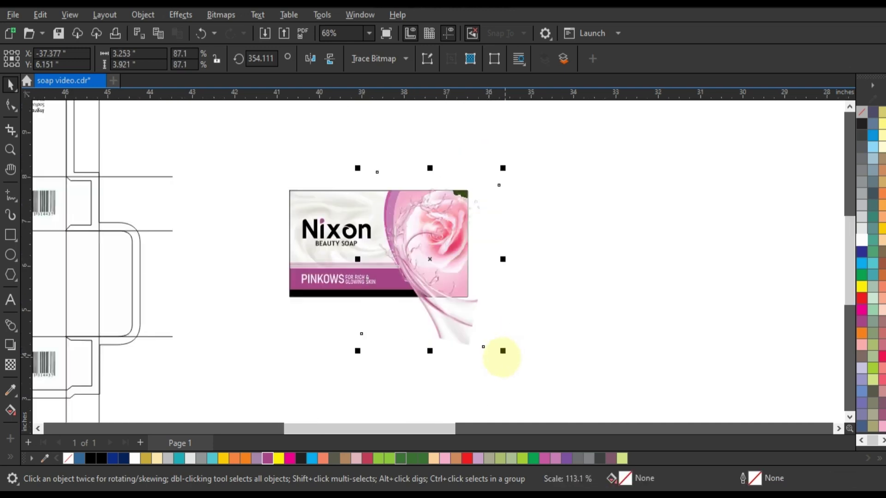
pyautogui.click(461, 319)
pyautogui.moveTo(450, 314); pyautogui.dragTo(409, 297)
pyautogui.scroll(1, 417, 290)
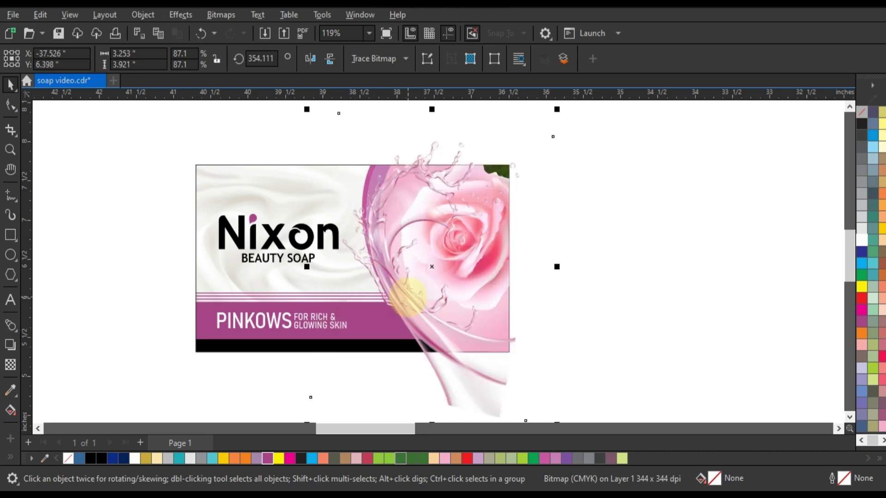
# Undo a stray change and PowerClip the splash inside the soap rectangle.
pyautogui.rightClick(409, 297)
pyautogui.press('Escape')
pyautogui.hotkey('ctrl', 'z')
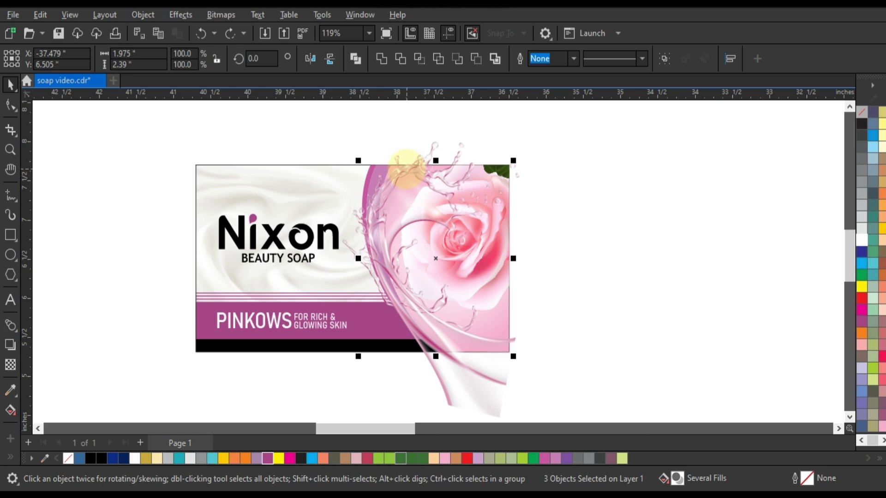
pyautogui.keyDown('shift'); pyautogui.click(405, 167); pyautogui.keyUp('shift')
pyautogui.rightClick(407, 167)
pyautogui.click(409, 287)
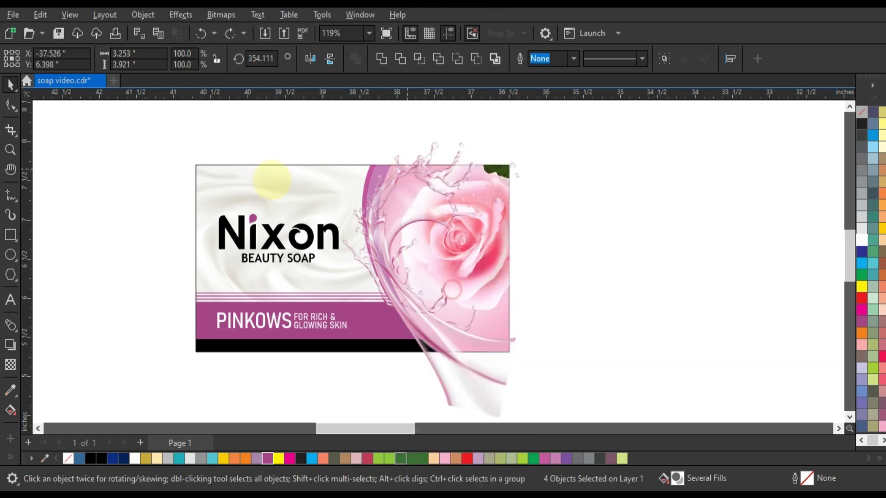
pyautogui.click(272, 179)
pyautogui.click(164, 189)
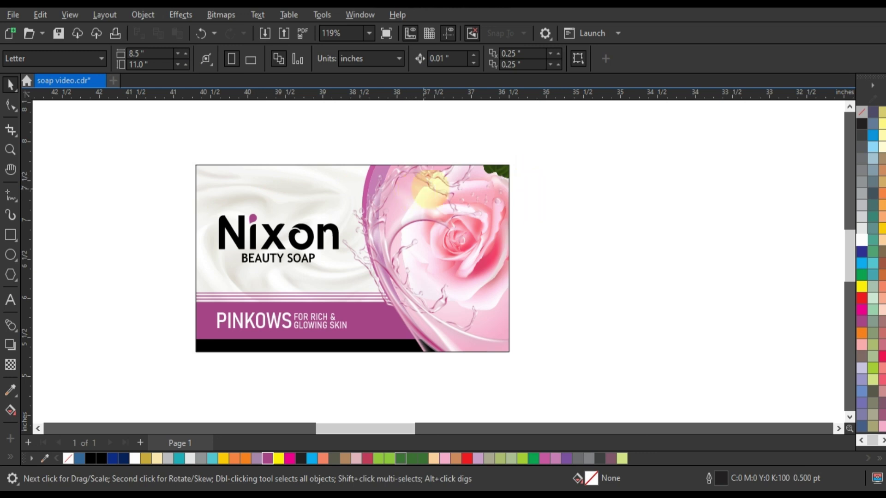
# Move the soap front artwork onto the box template and centre it there.
pyautogui.scroll(-3, 520, 192)
pyautogui.moveTo(507, 168); pyautogui.dragTo(308, 282)
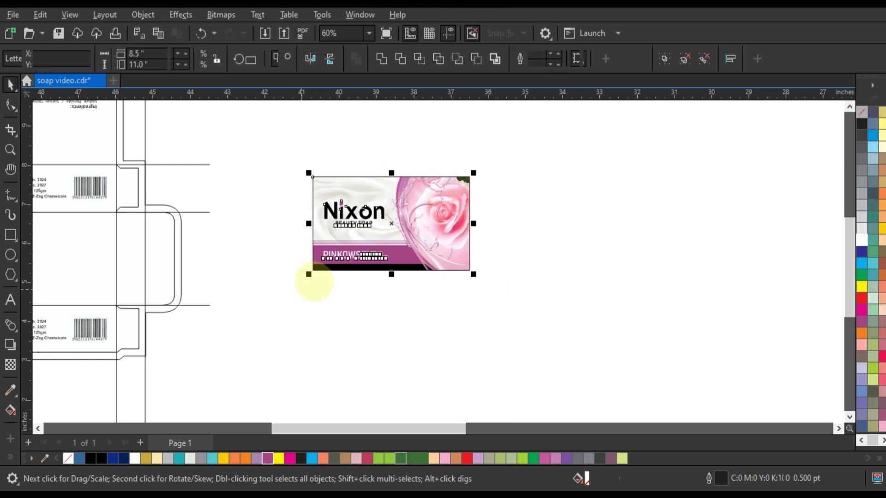
pyautogui.scroll(-3, 428, 227)
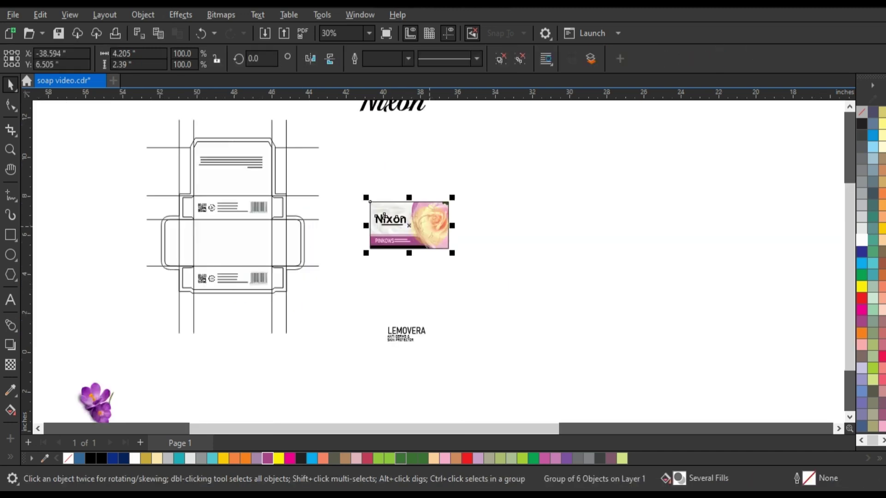
pyautogui.moveTo(432, 225); pyautogui.dragTo(258, 243)
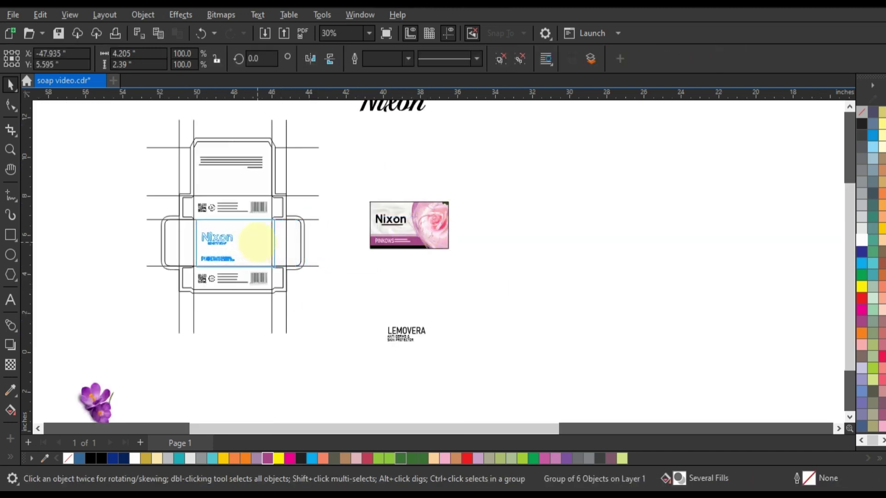
pyautogui.moveTo(258, 243); pyautogui.dragTo(259, 243)
pyautogui.scroll(5, 326, 237)
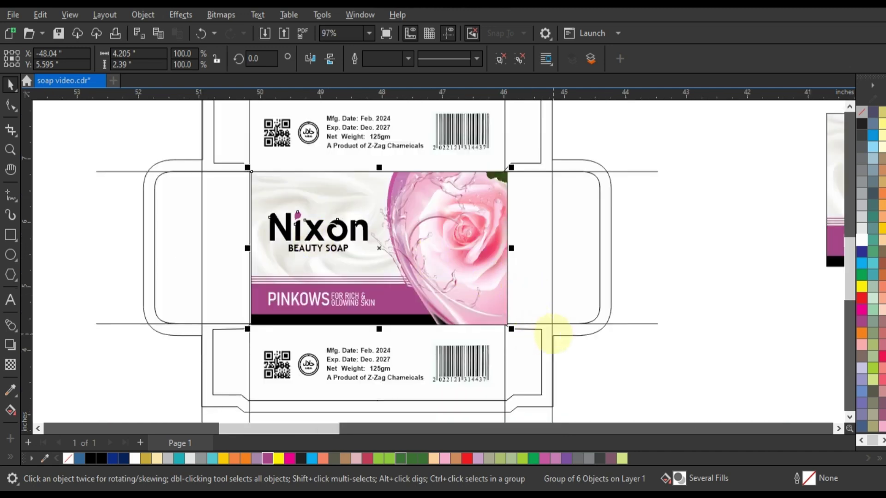
pyautogui.keyDown('shift'); pyautogui.click(558, 336); pyautogui.keyUp('shift')
pyautogui.press('c')
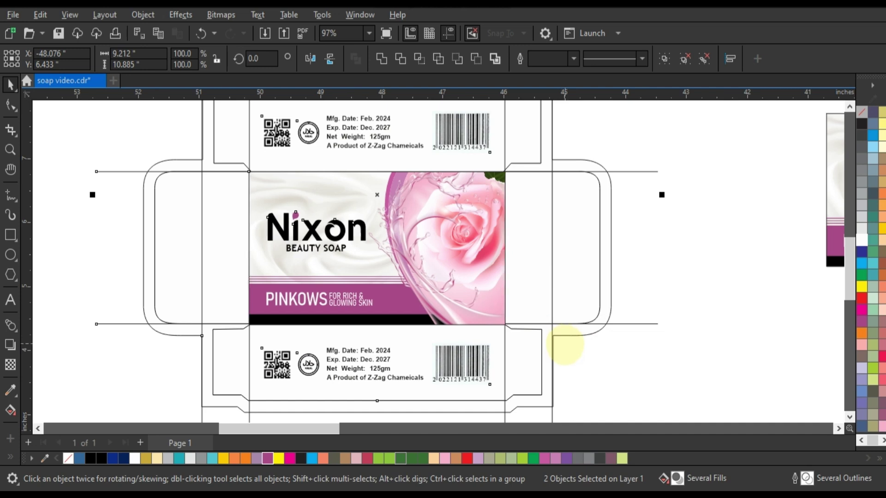
pyautogui.click(564, 345)
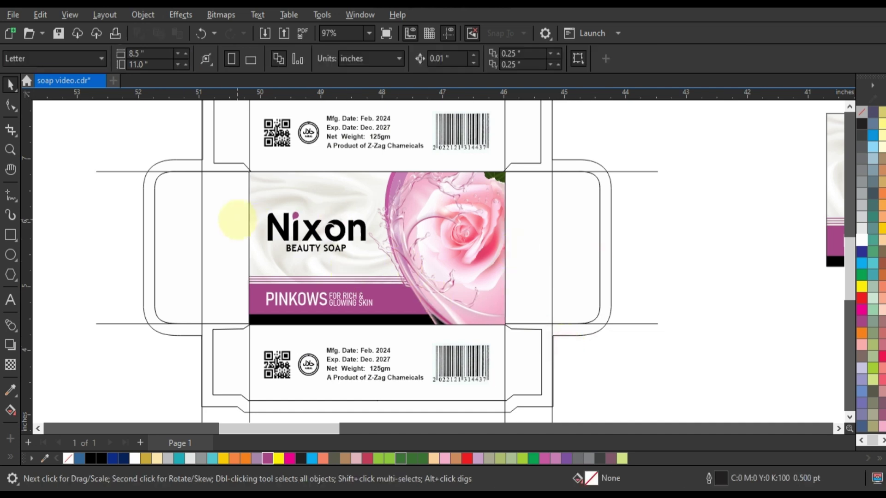
# Shift the label artwork right and duplicate the box dieline to the left.
pyautogui.scroll(-3, 232, 221)
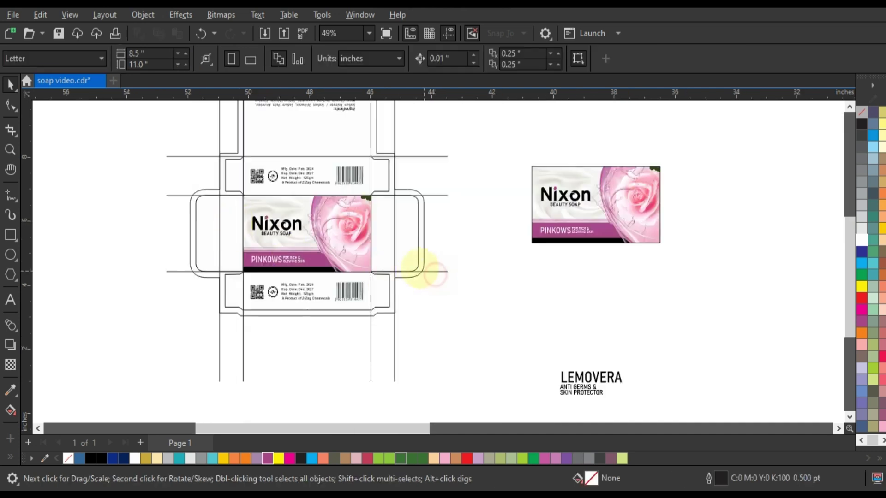
pyautogui.scroll(-2, 434, 272)
pyautogui.moveTo(444, 197); pyautogui.dragTo(553, 343)
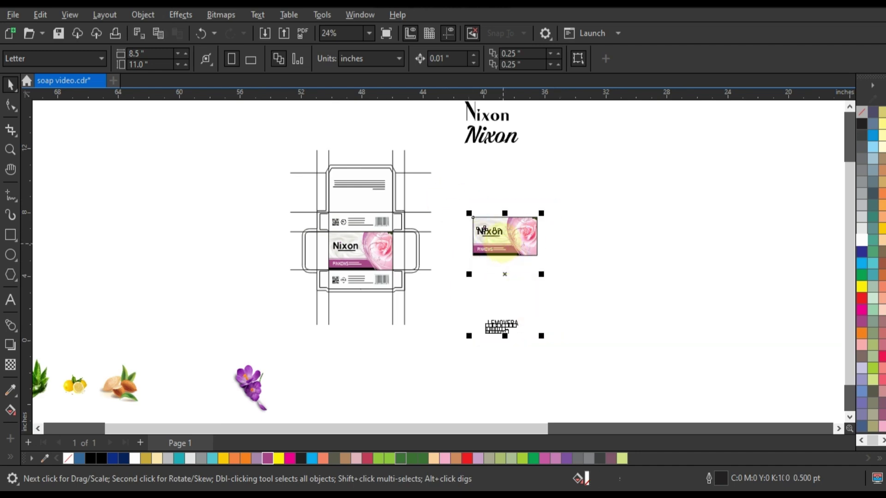
pyautogui.moveTo(499, 247); pyautogui.dragTo(623, 254)
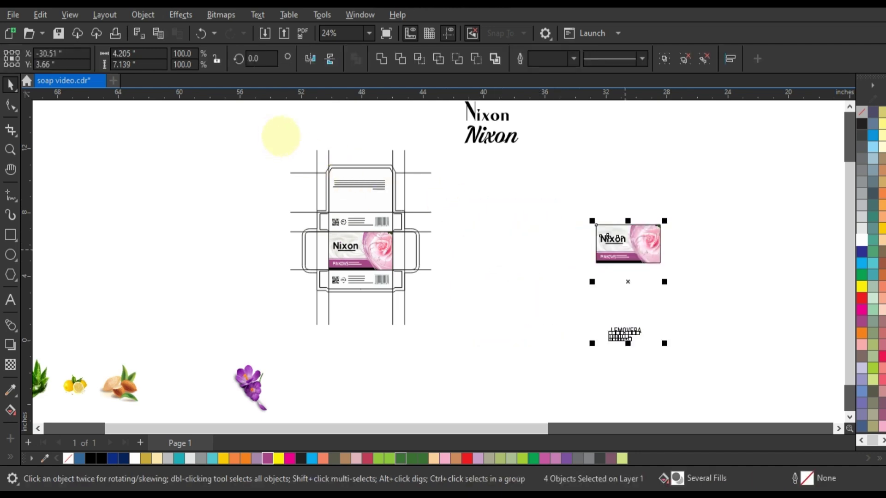
pyautogui.moveTo(286, 140); pyautogui.dragTo(441, 334)
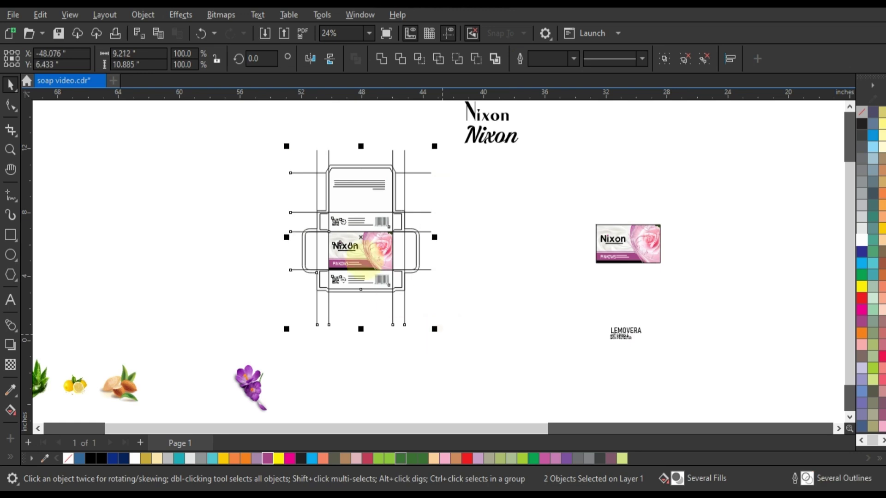
pyautogui.moveTo(367, 253); pyautogui.dragTo(218, 258)
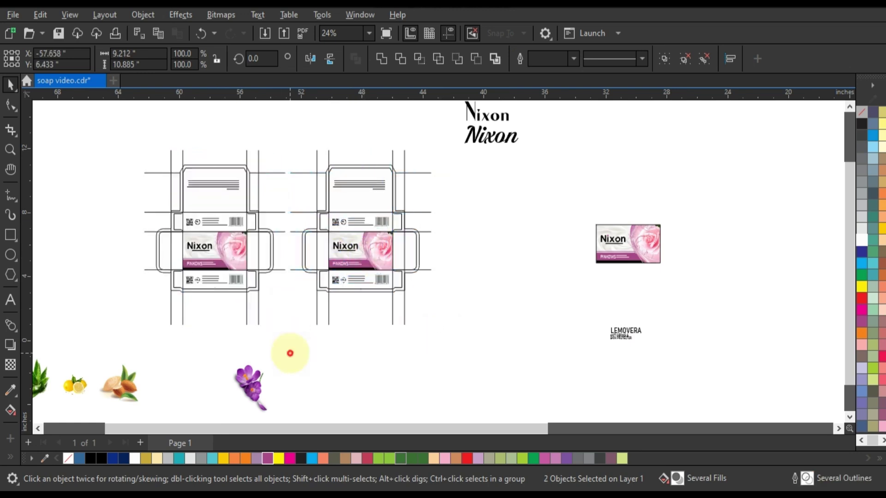
# Move the almond image beside the front panel artwork and zoom to it.
pyautogui.click(124, 380)
pyautogui.moveTo(125, 380)
pyautogui.mouseDown()
pyautogui.moveTo(710, 254)
pyautogui.moveTo(684, 236)
pyautogui.mouseUp()
pyautogui.moveTo(722, 211); pyautogui.dragTo(558, 281)
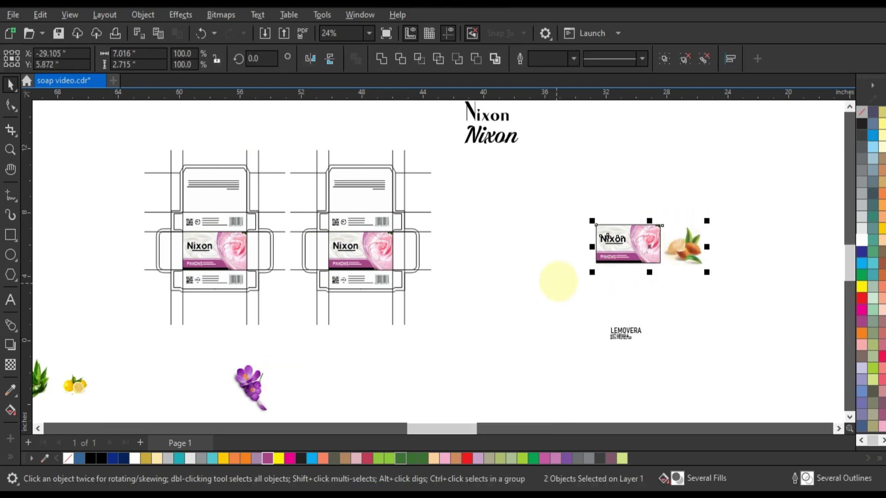
pyautogui.hotkey('shift', 'F2')
# Ungroup the front panel and enter Edit PowerClip to expose the marble, rose and splash.
pyautogui.rightClick(431, 191)
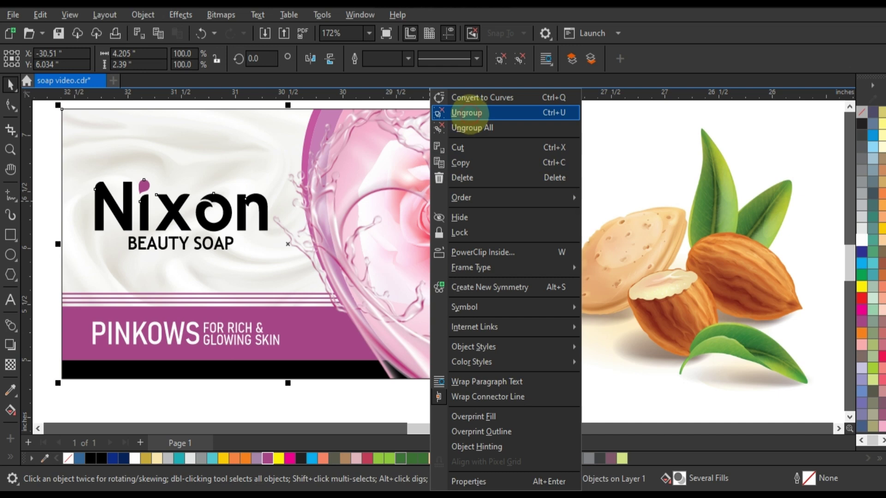
pyautogui.click(466, 113)
pyautogui.rightClick(491, 134)
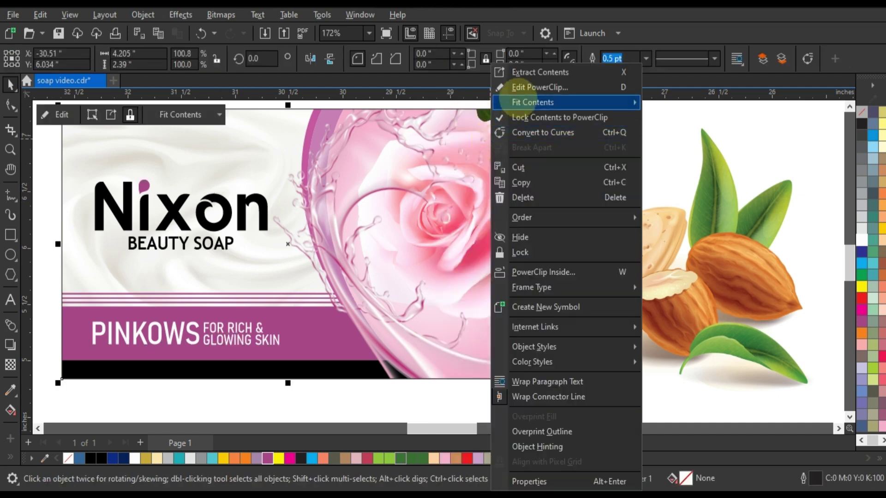
pyautogui.click(526, 87)
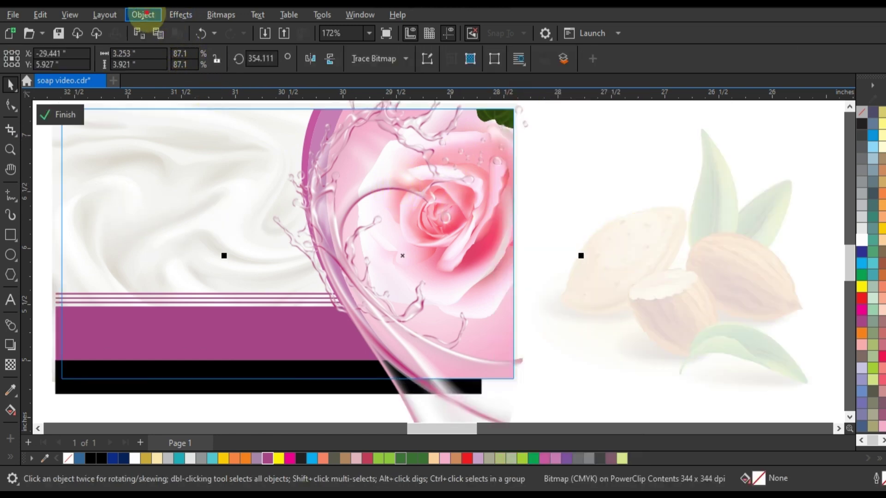
pyautogui.click(145, 14)
# Use Replace Colors on the splash bitmap: hue 36, saturation 67, lightness -14.
pyautogui.click(143, 14)
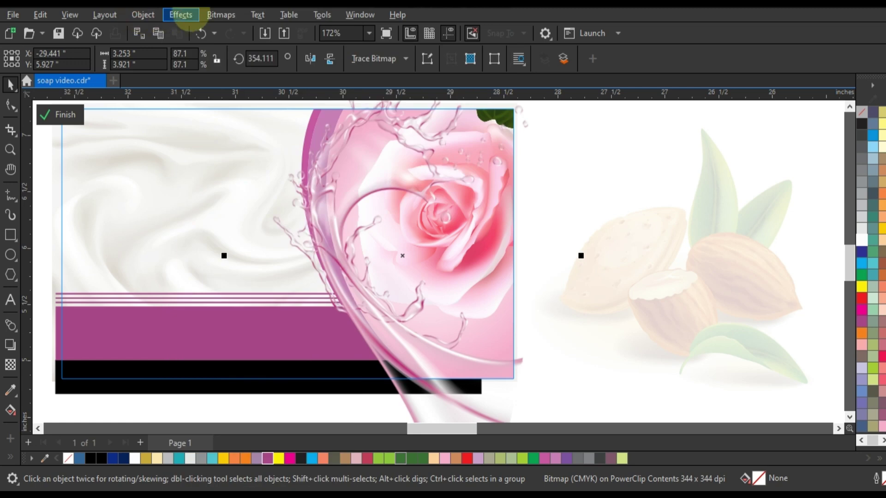
pyautogui.click(180, 14)
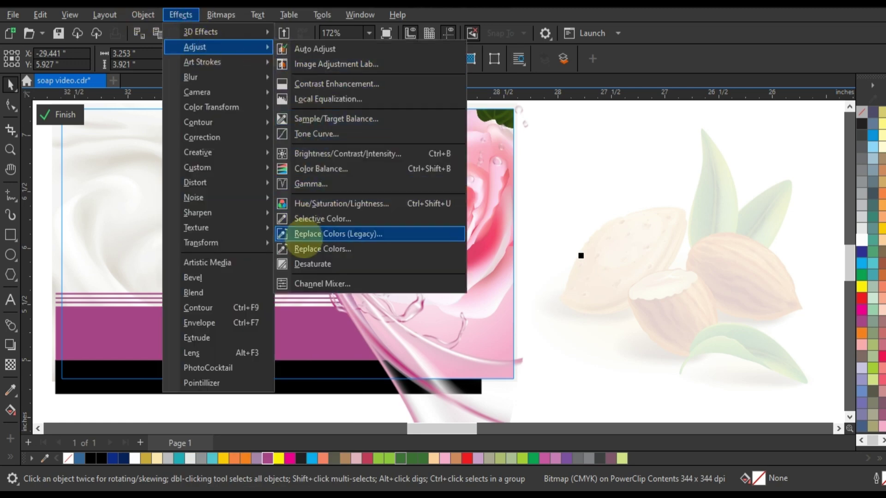
pyautogui.click(322, 249)
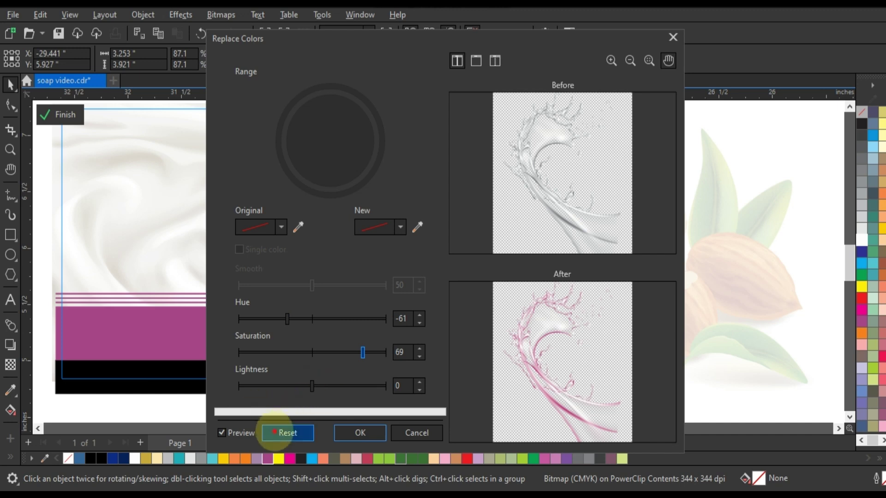
pyautogui.click(288, 433)
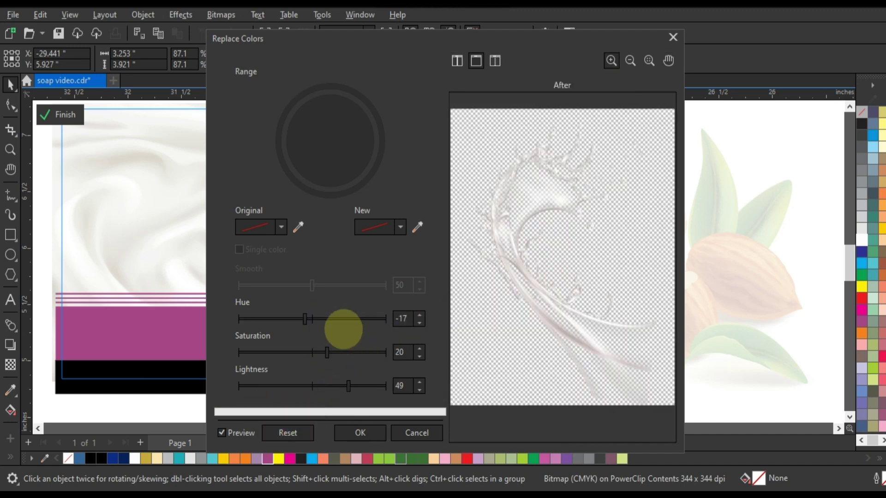
pyautogui.click(353, 353)
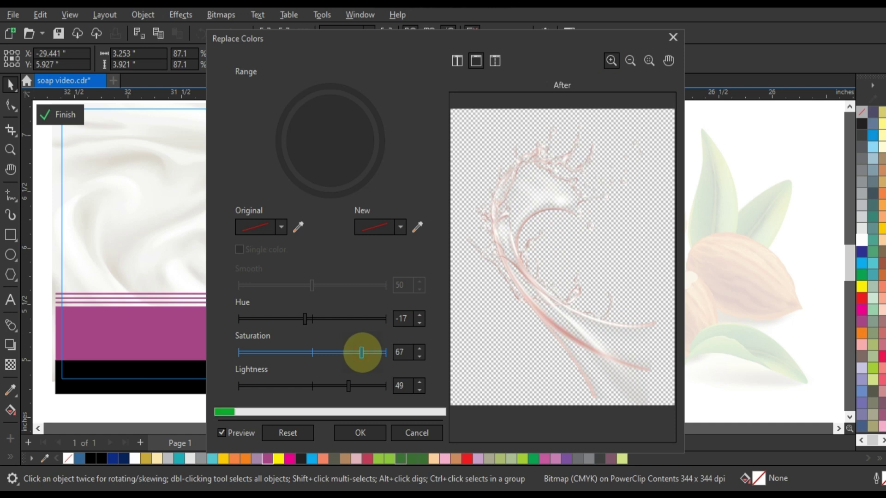
pyautogui.moveTo(294, 316); pyautogui.dragTo(326, 318)
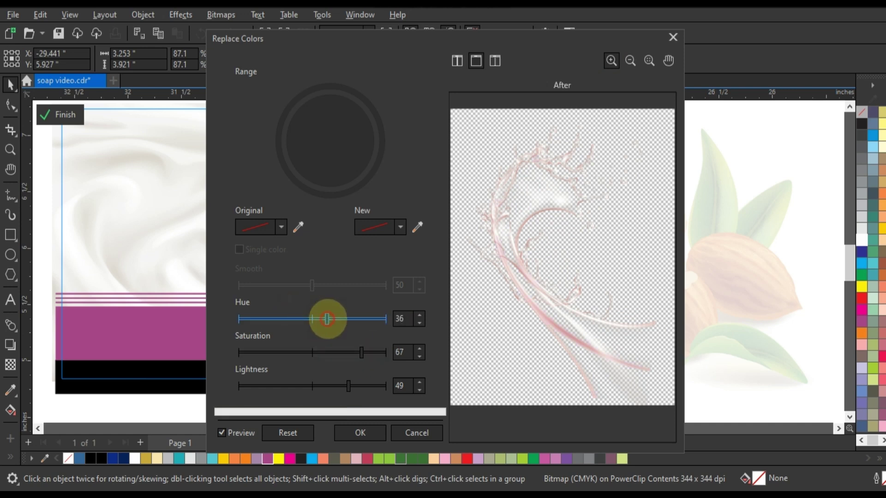
pyautogui.click(334, 386)
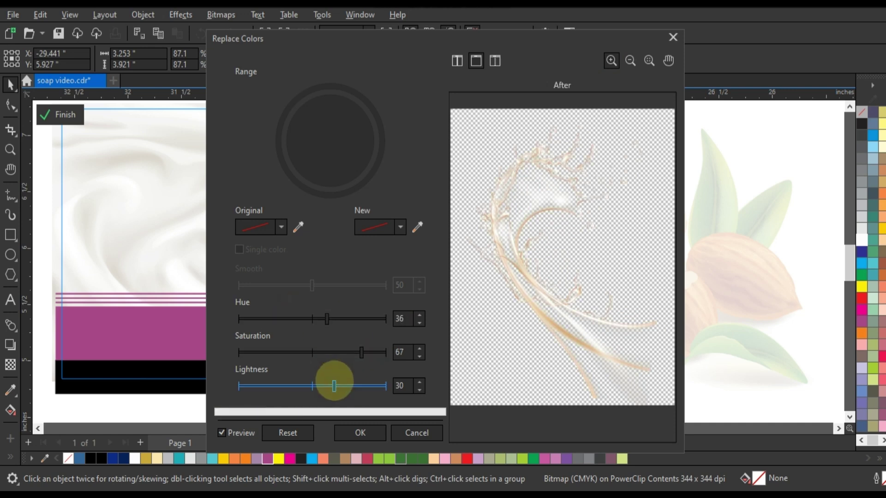
pyautogui.moveTo(334, 385); pyautogui.dragTo(306, 386)
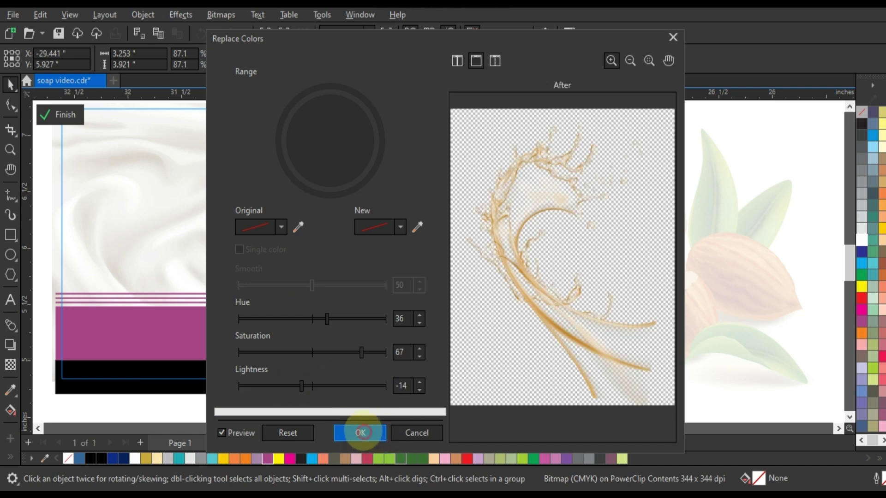
pyautogui.click(356, 431)
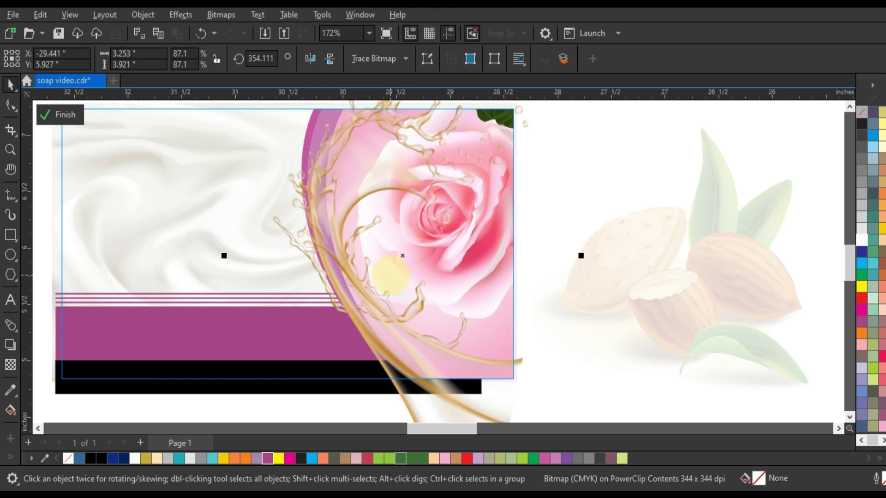
# Give the circle behind the rose a gradient ending in tan brown.
pyautogui.press('Delete')
pyautogui.click(381, 144)
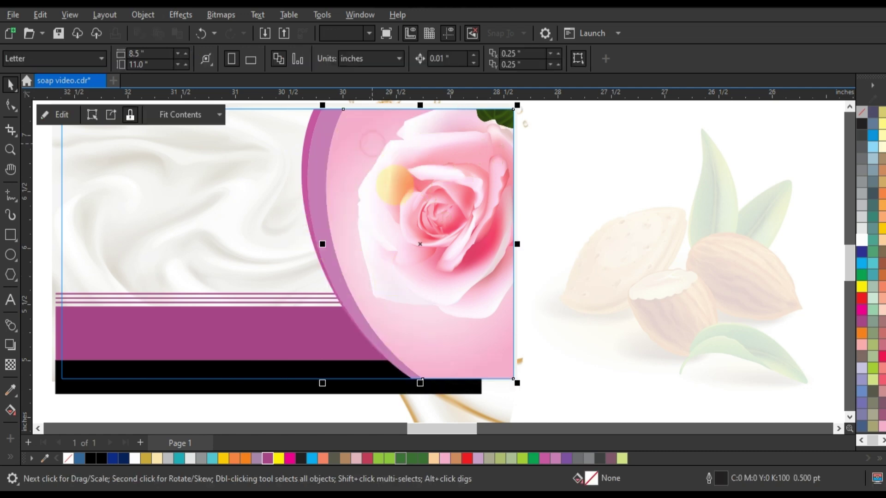
pyautogui.click(11, 410)
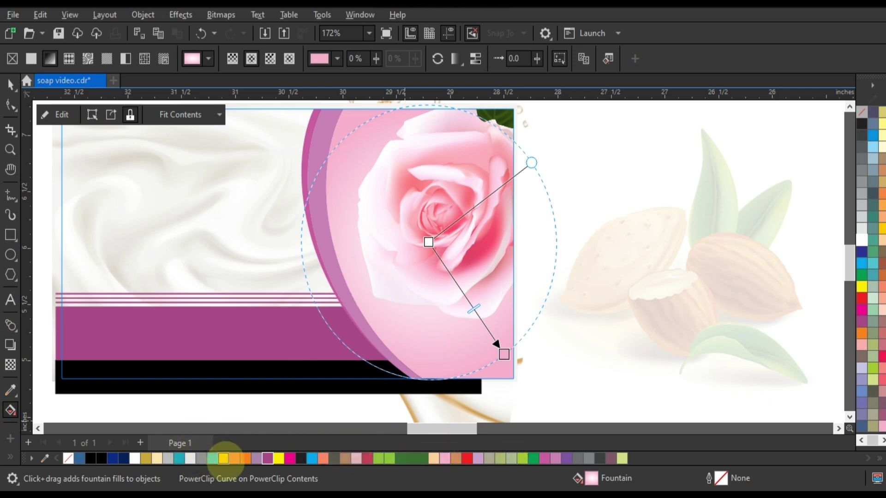
pyautogui.moveTo(345, 458)
pyautogui.mouseDown()
pyautogui.moveTo(519, 362)
pyautogui.moveTo(514, 354)
pyautogui.mouseUp()
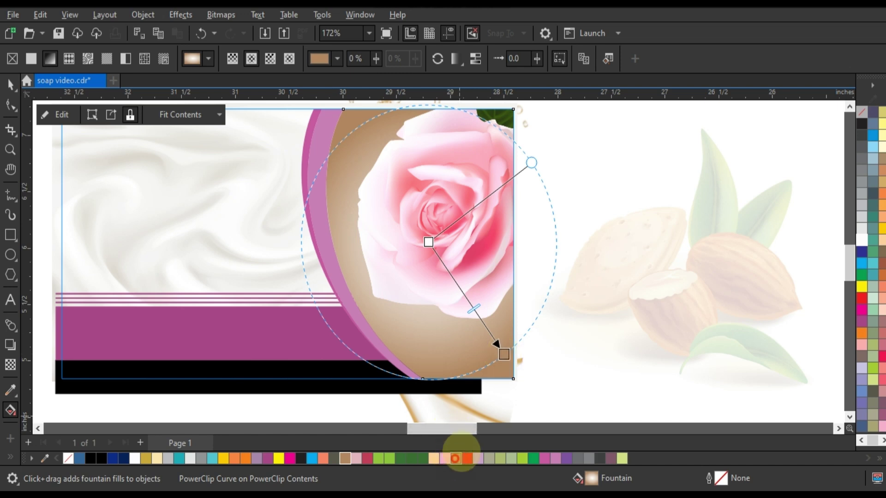
pyautogui.moveTo(455, 458); pyautogui.dragTo(500, 356)
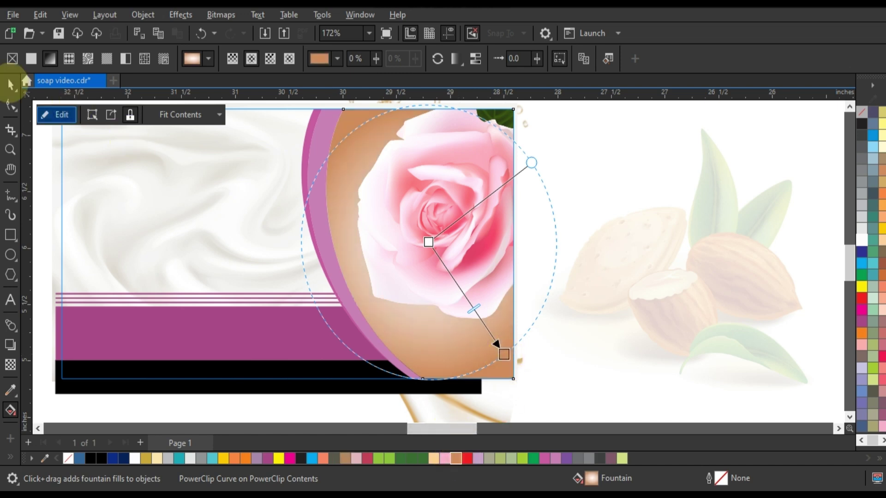
pyautogui.click(10, 84)
# Recolour the inner purple arc tan and the outer arc orange-brown.
pyautogui.keyDown('ctrl'); pyautogui.click(317, 135); pyautogui.keyUp('ctrl')
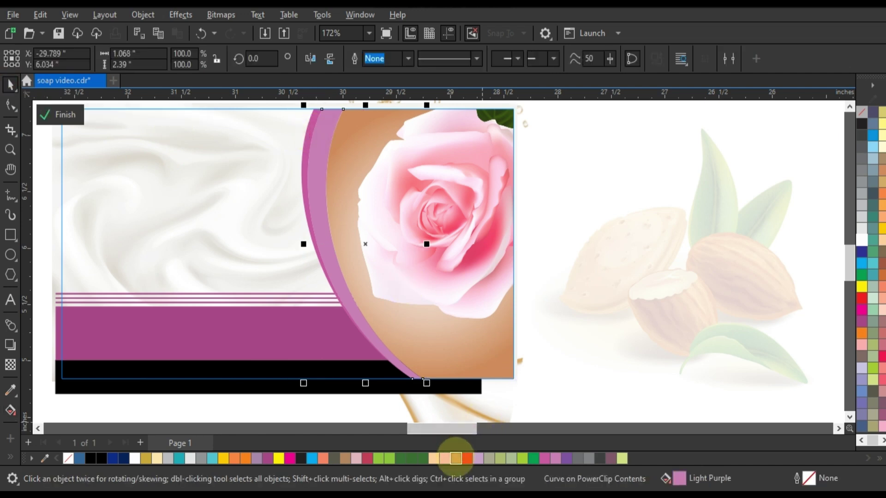
pyautogui.click(344, 458)
pyautogui.click(306, 188)
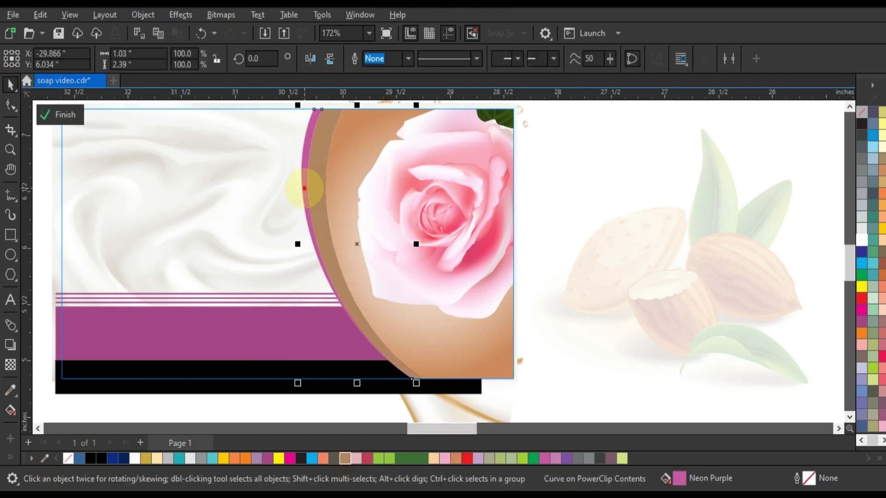
pyautogui.click(335, 458)
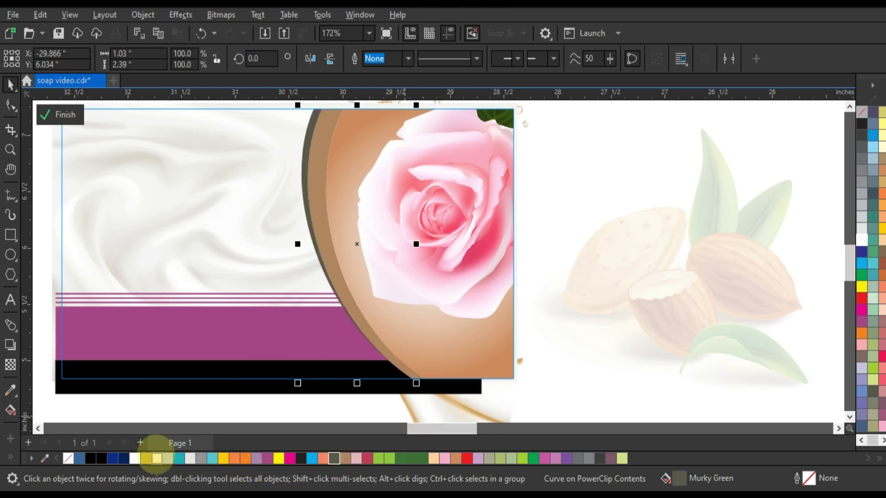
pyautogui.click(882, 264)
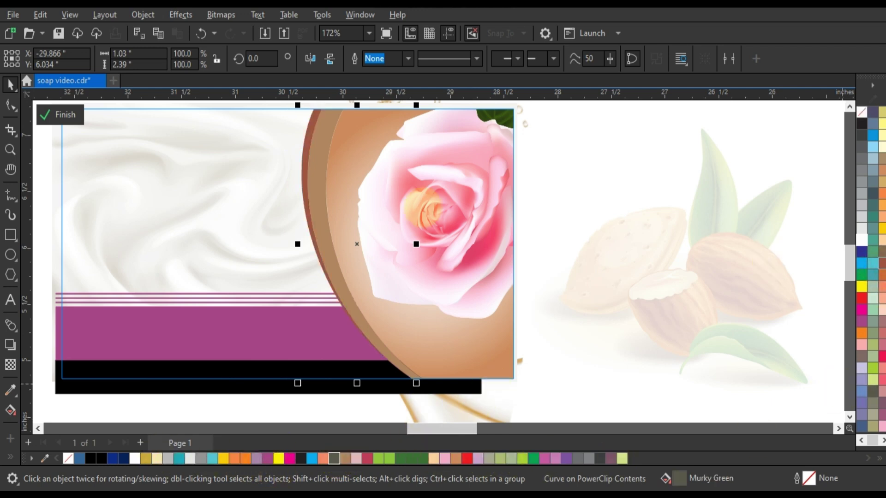
pyautogui.click(881, 276)
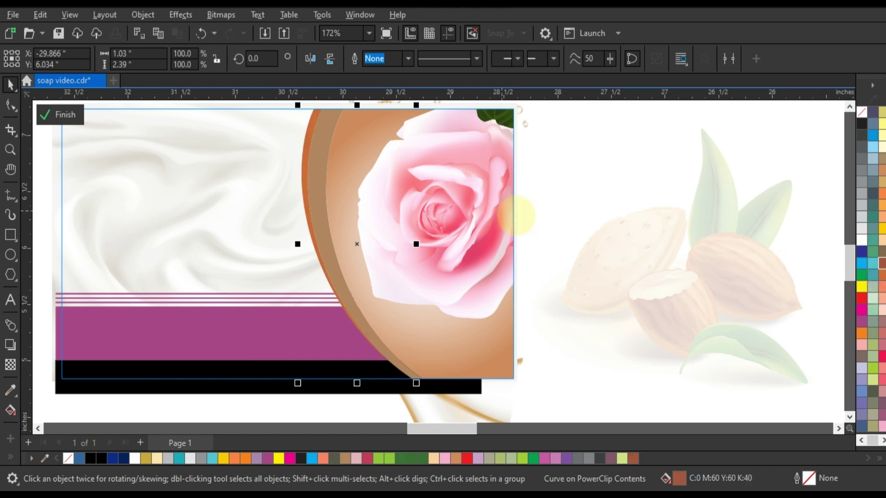
# Fill the purple bar near the bottom with tan, after trying ruby and brick red.
pyautogui.click(547, 221)
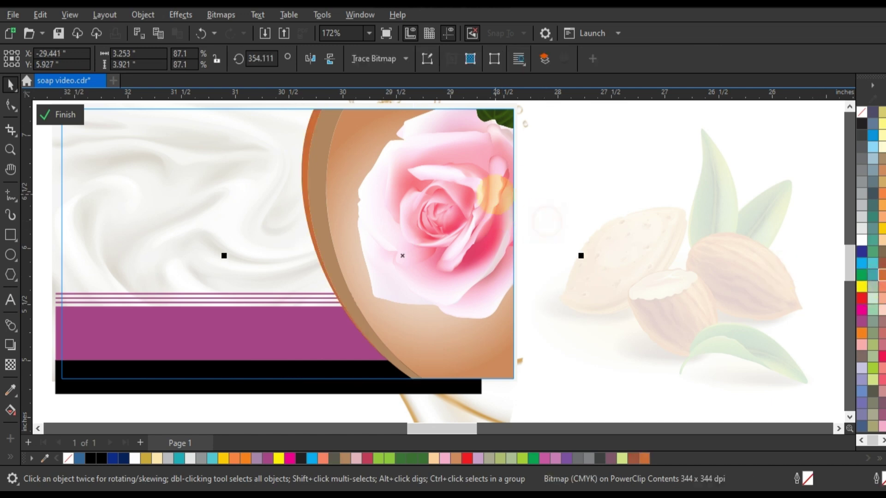
pyautogui.click(235, 336)
pyautogui.moveTo(633, 458); pyautogui.dragTo(279, 309)
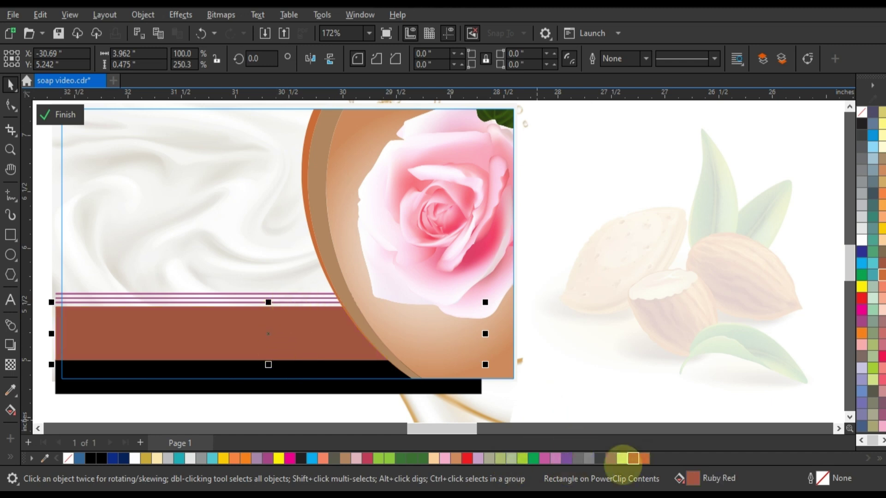
pyautogui.click(644, 458)
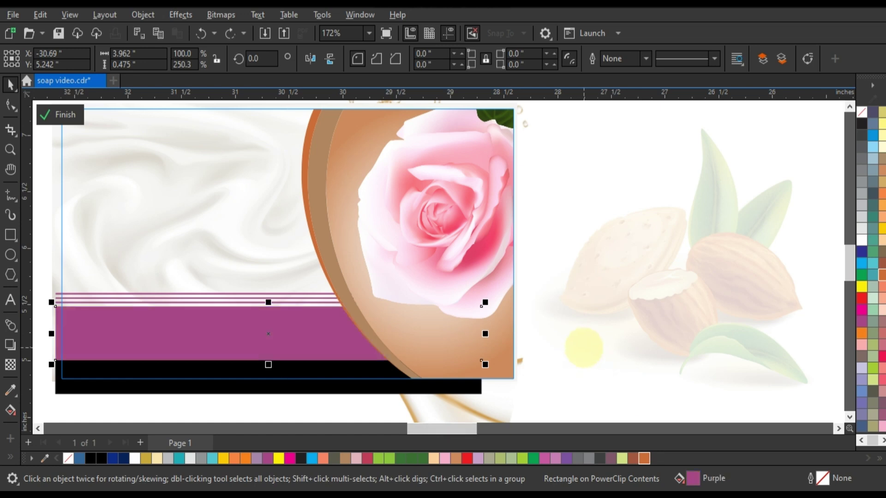
pyautogui.click(455, 458)
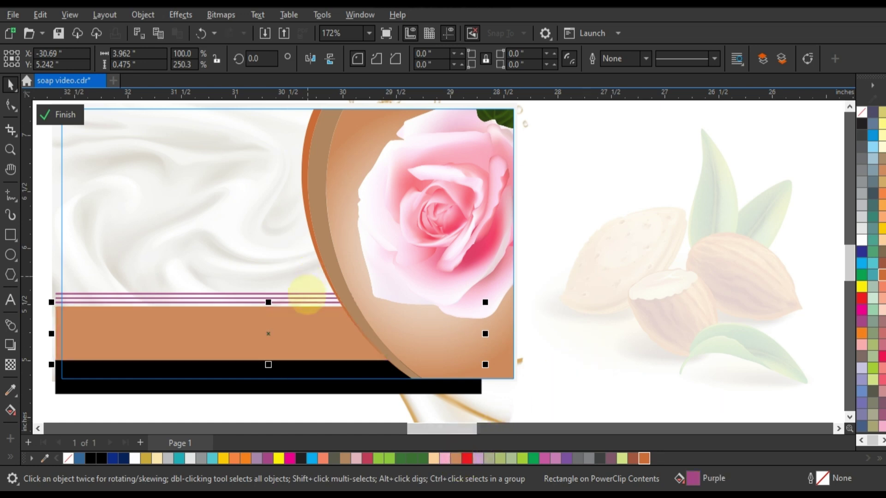
# Recolour the three thin purple stripes and the curved arc tan, then deselect.
pyautogui.click(314, 294)
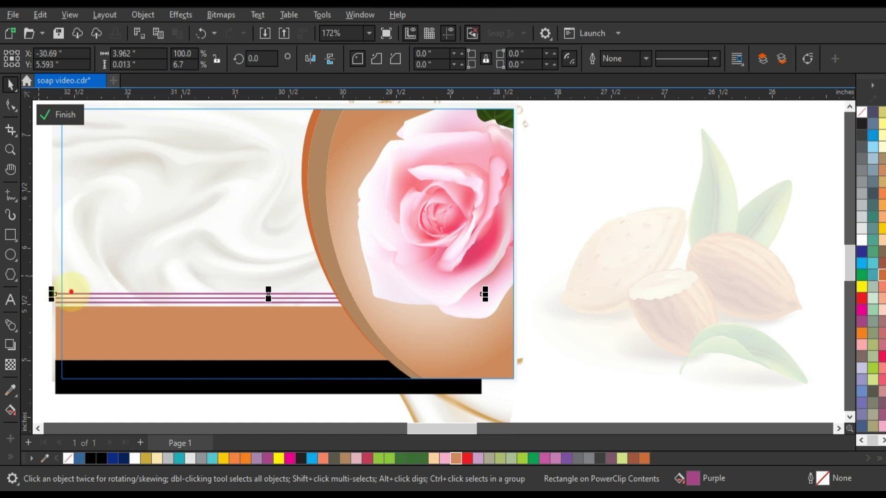
pyautogui.moveTo(39, 276); pyautogui.dragTo(443, 319)
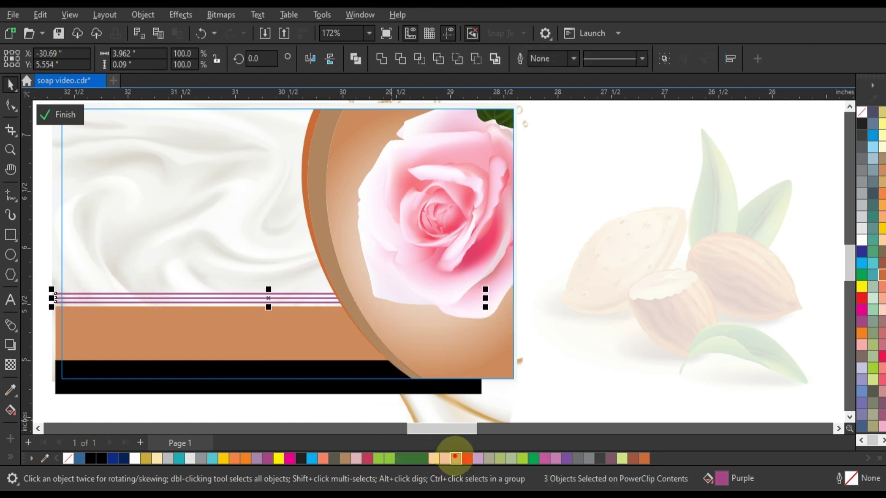
pyautogui.click(455, 458)
pyautogui.click(411, 379)
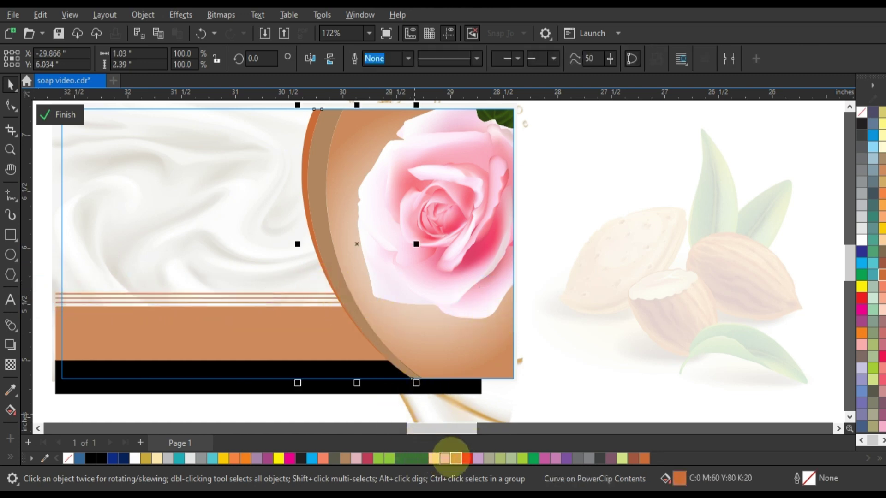
pyautogui.click(456, 458)
pyautogui.click(569, 295)
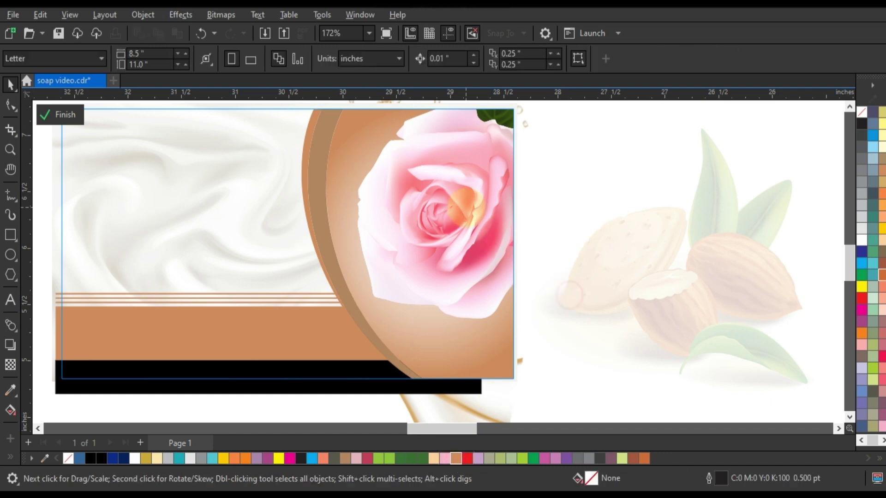
# Extract and delete the rose from the front panel, then finish editing the PowerClip.
pyautogui.rightClick(466, 208)
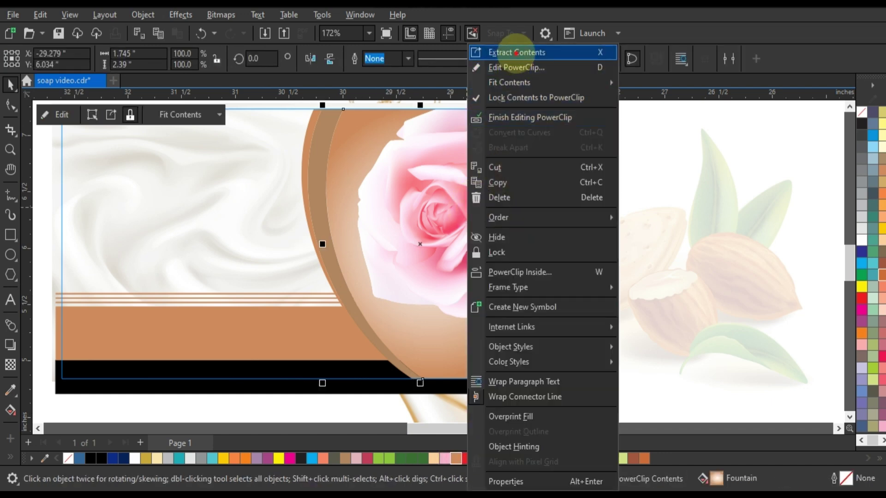
pyautogui.click(500, 51)
pyautogui.press('Delete')
pyautogui.scroll(-2, 384, 224)
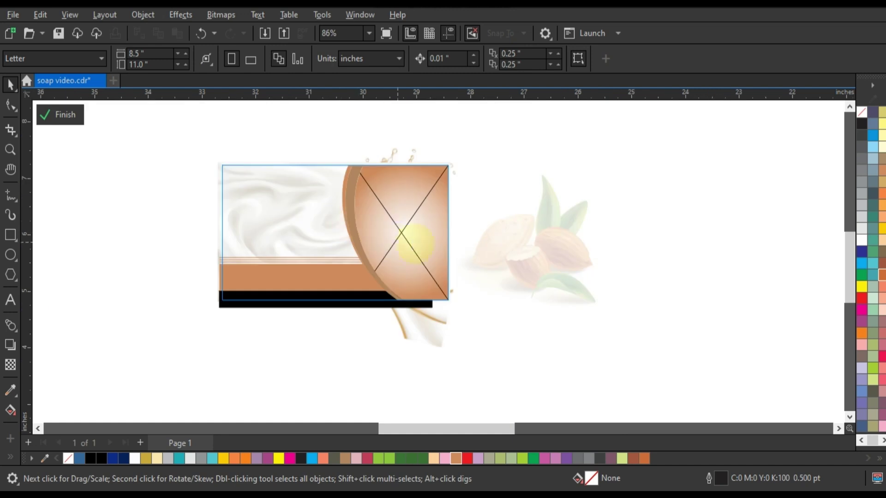
pyautogui.rightClick(408, 220)
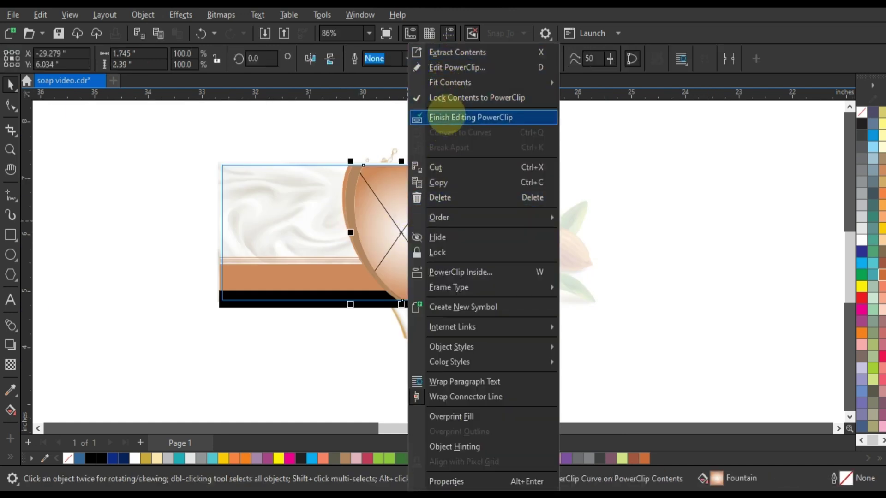
pyautogui.click(445, 117)
# Scale the almond image onto the panel, clip it inside, and reopen the PowerClip.
pyautogui.moveTo(547, 239); pyautogui.dragTo(421, 222)
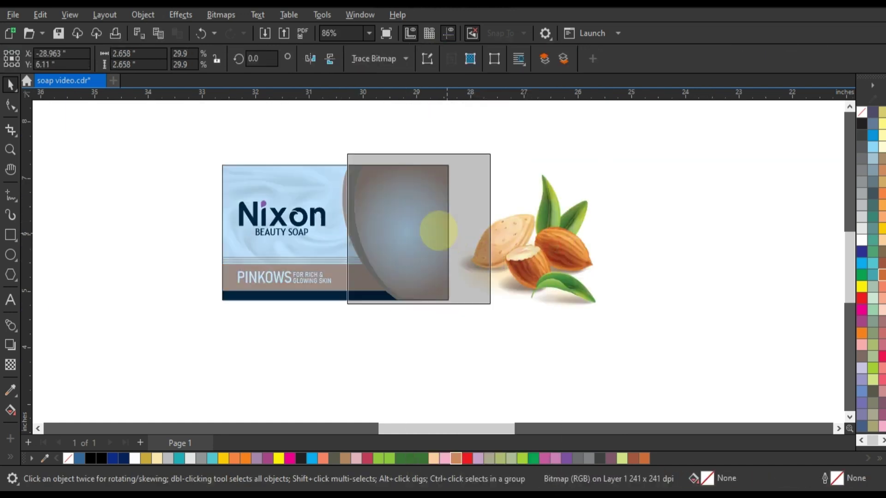
pyautogui.hotkey('shift', 'pageup')
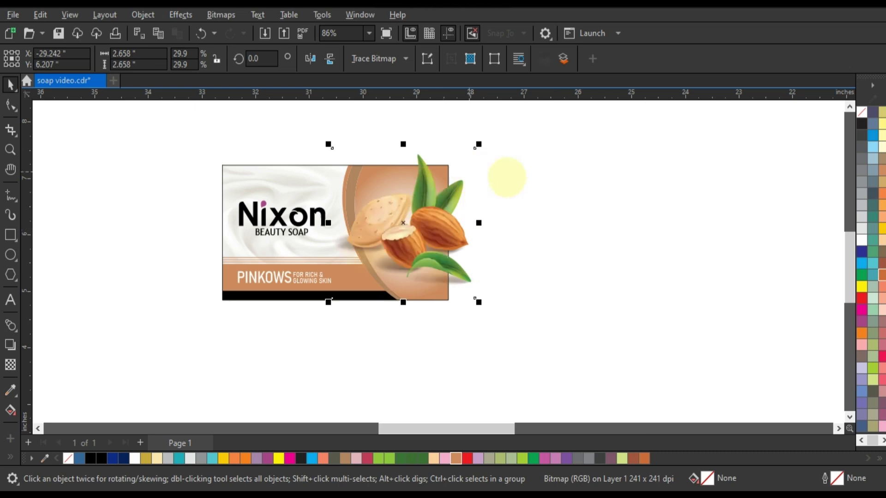
pyautogui.moveTo(403, 223); pyautogui.dragTo(397, 227)
pyautogui.moveTo(471, 149); pyautogui.dragTo(463, 149)
pyautogui.moveTo(428, 217); pyautogui.dragTo(424, 218)
pyautogui.rightClick(423, 217)
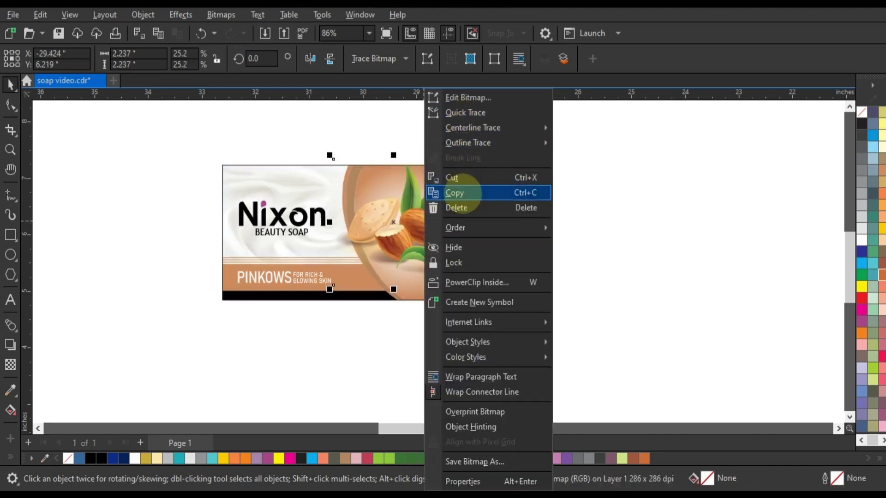
pyautogui.click(475, 283)
pyautogui.click(328, 186)
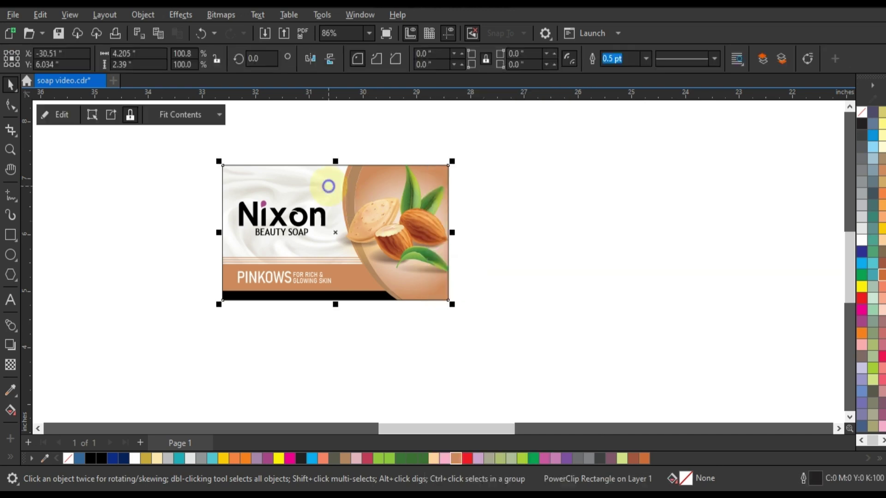
pyautogui.rightClick(327, 186)
pyautogui.click(350, 85)
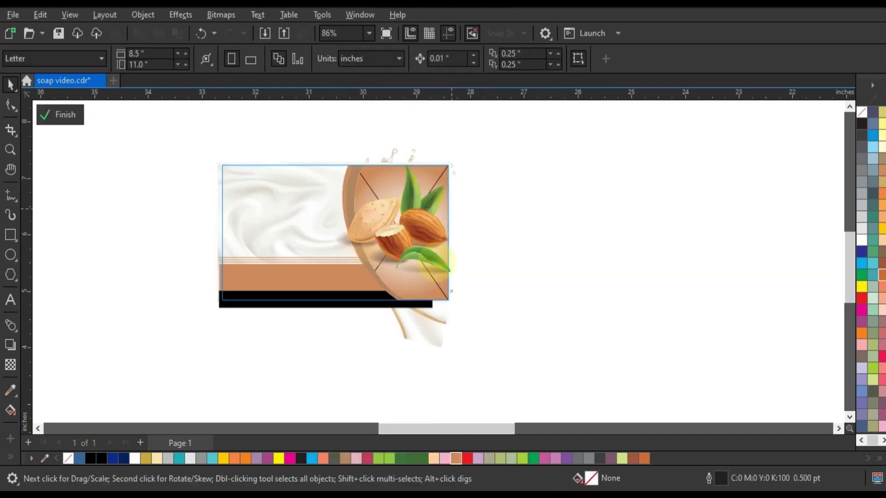
pyautogui.click(425, 320)
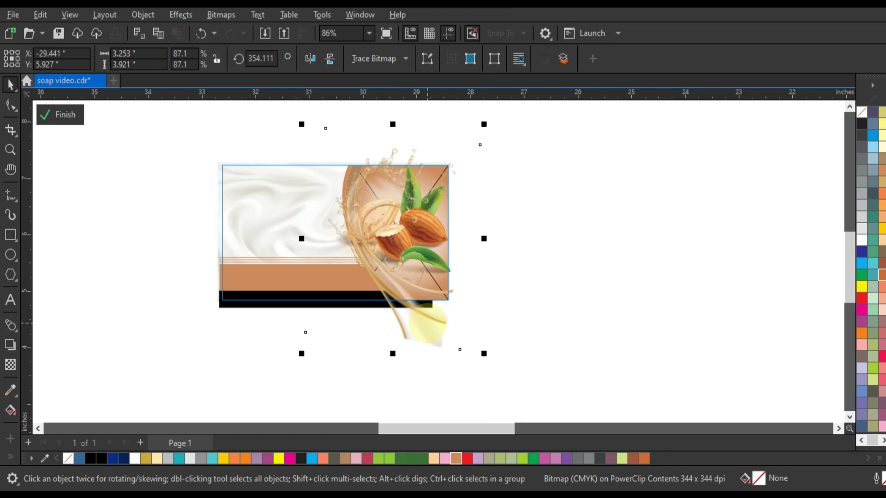
# Finish editing the PowerClip with the gold splash visible, then deselect the panel.
pyautogui.scroll(1, 270, 179)
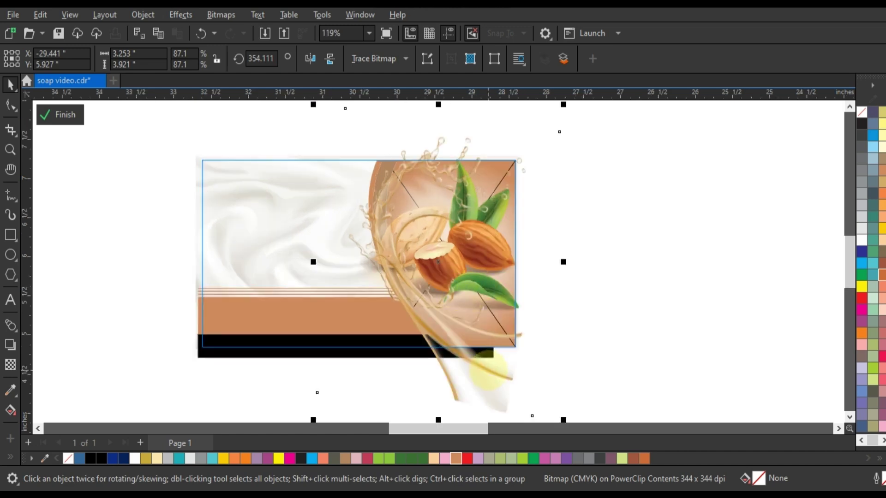
pyautogui.rightClick(483, 311)
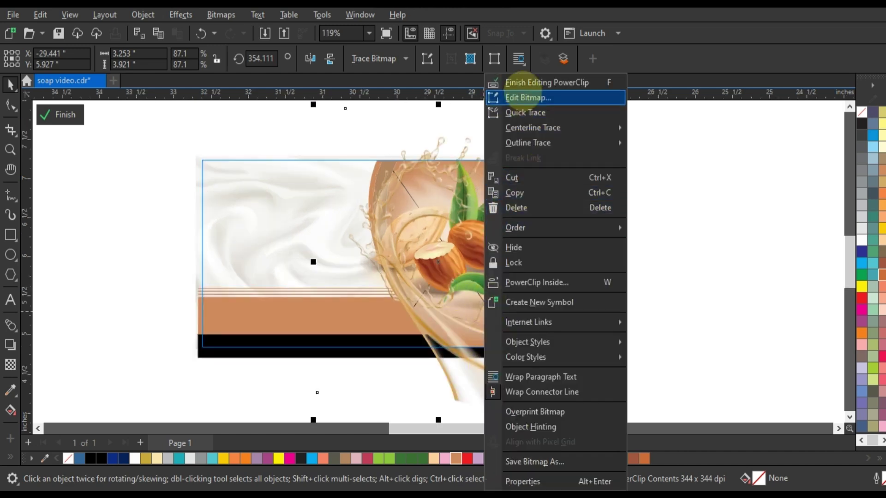
pyautogui.click(521, 82)
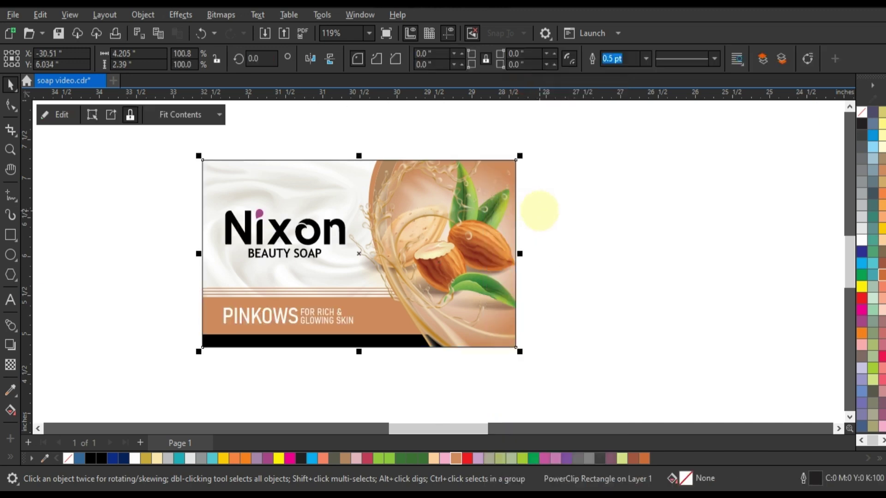
pyautogui.click(540, 211)
# Turn the dot over the i in Nixon orange, then select the whole almond label.
pyautogui.click(262, 208)
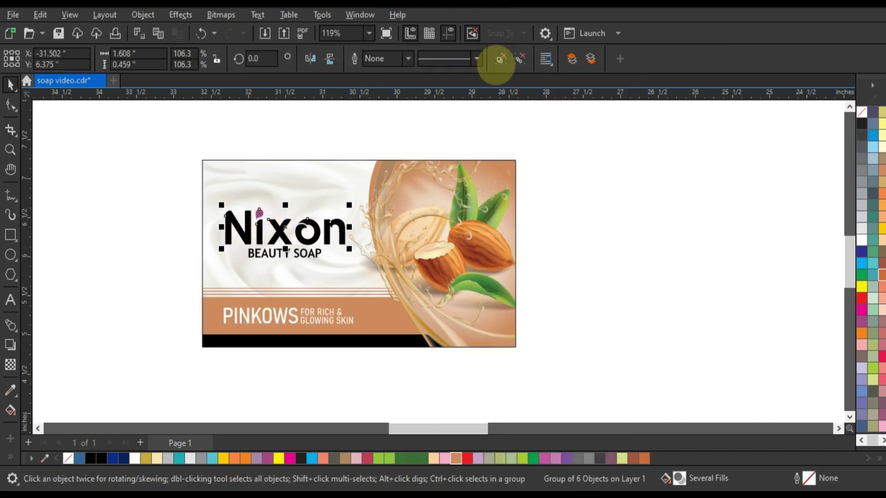
pyautogui.click(579, 186)
pyautogui.click(260, 212)
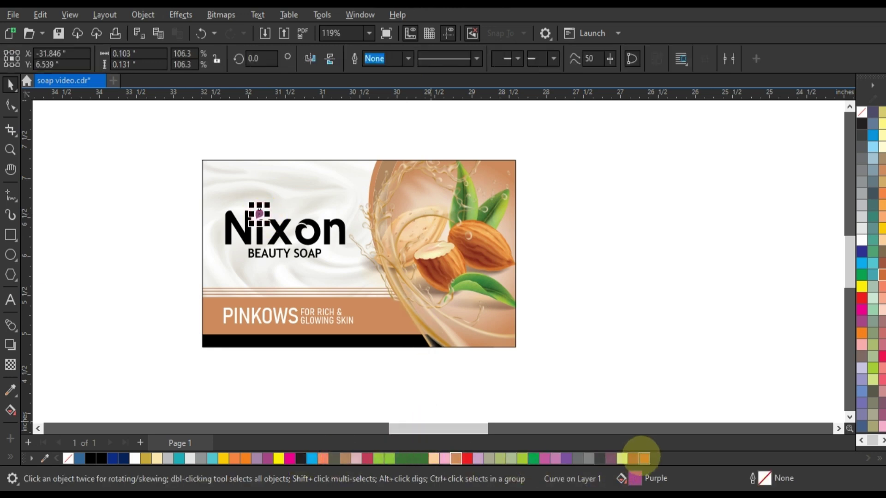
pyautogui.click(643, 458)
pyautogui.click(122, 224)
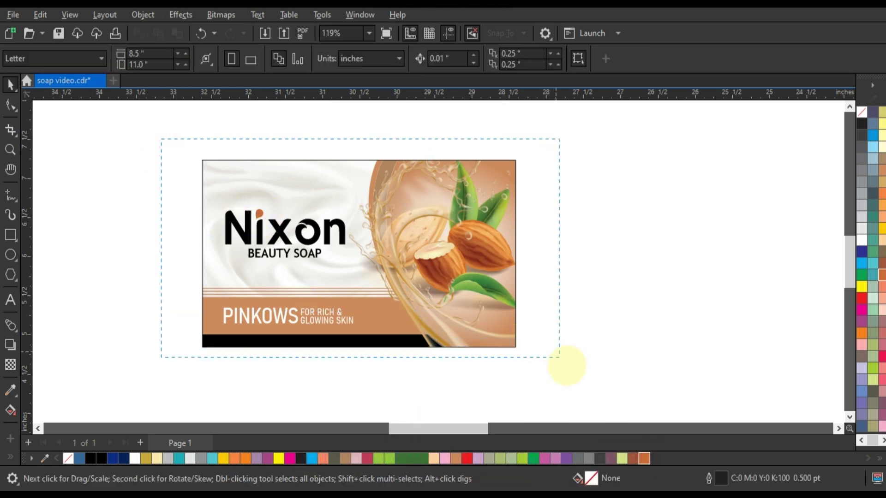
pyautogui.moveTo(270, 235); pyautogui.dragTo(591, 377)
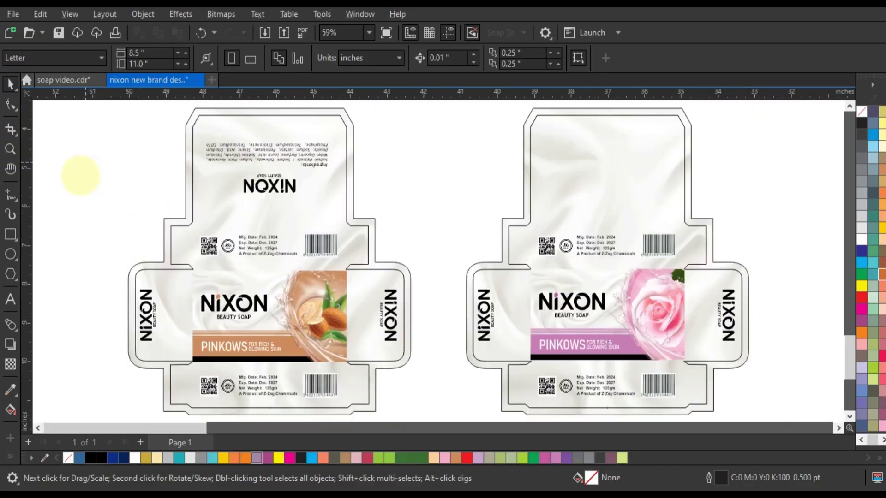
# Zoom in on the almond and rose box mockups and nudge the grey background into place.
pyautogui.click(10, 149)
pyautogui.moveTo(162, 216)
pyautogui.mouseDown()
pyautogui.moveTo(729, 402)
pyautogui.moveTo(739, 379)
pyautogui.mouseUp()
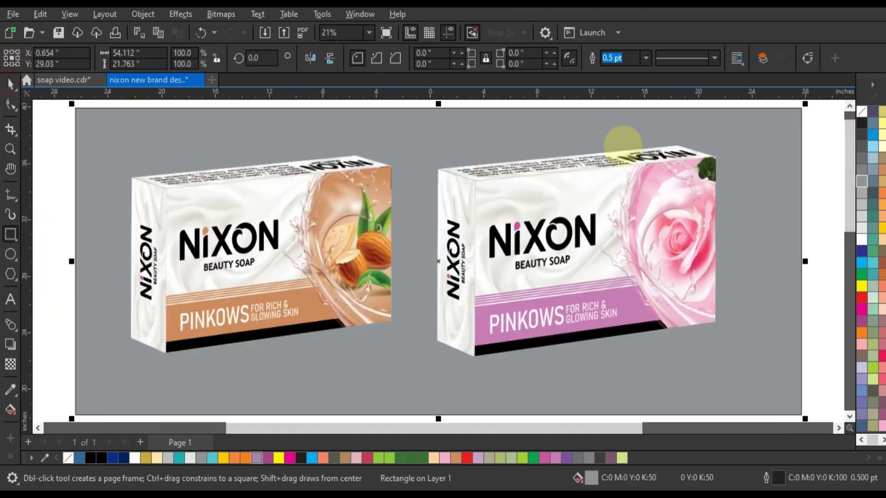
pyautogui.press('space')
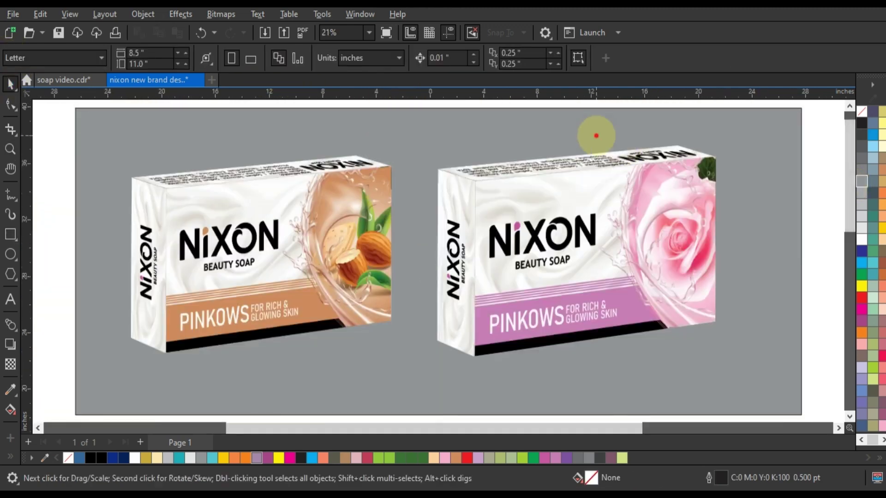
pyautogui.moveTo(593, 133); pyautogui.dragTo(587, 129)
pyautogui.click(812, 169)
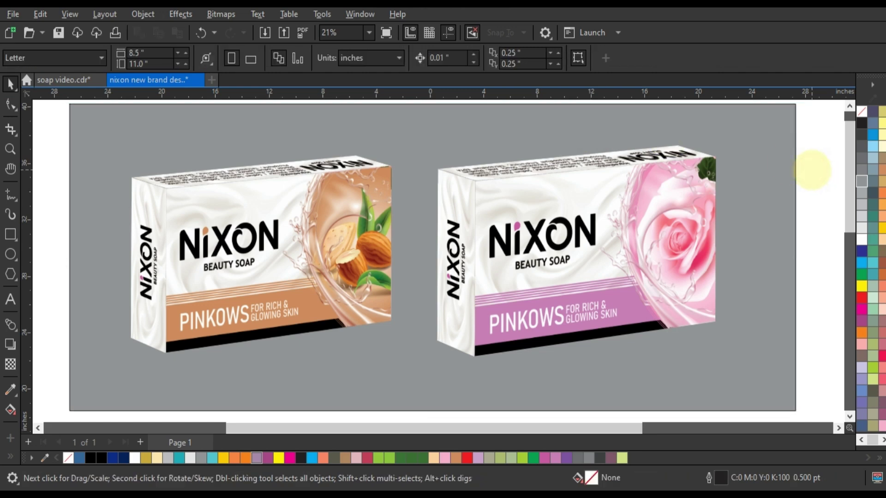